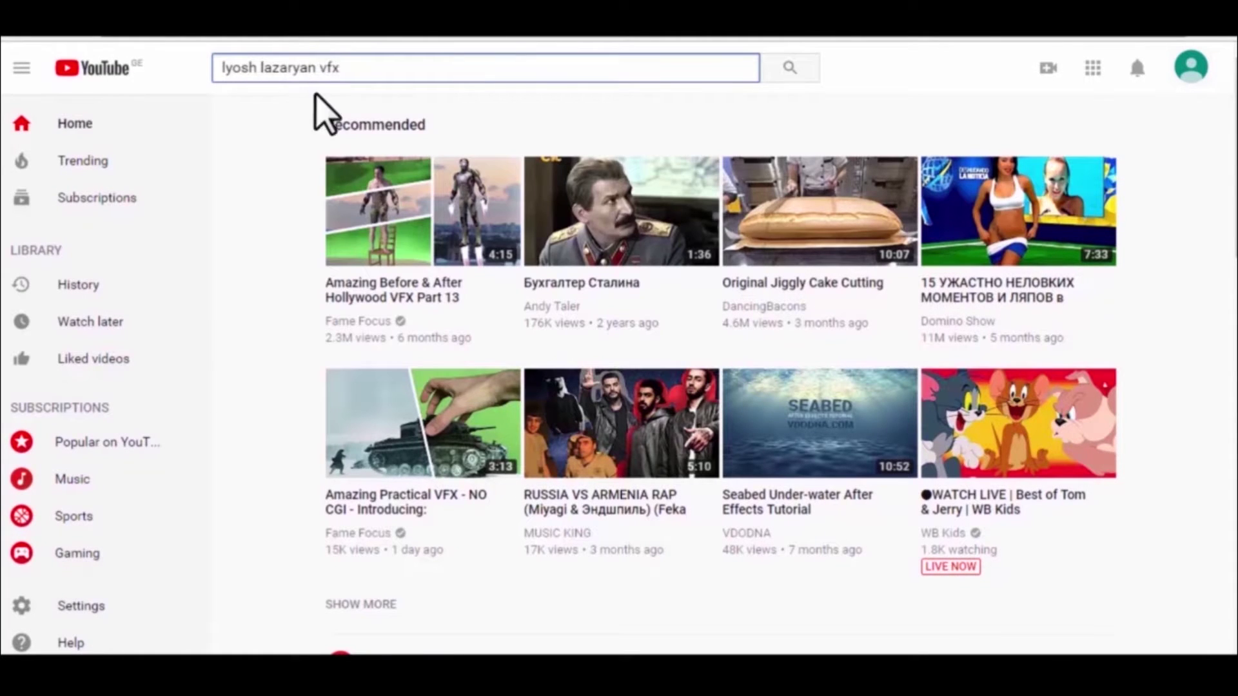
Search YouTube for the VFX tutorial channel, pause its featured video and subscribe
click(788, 75)
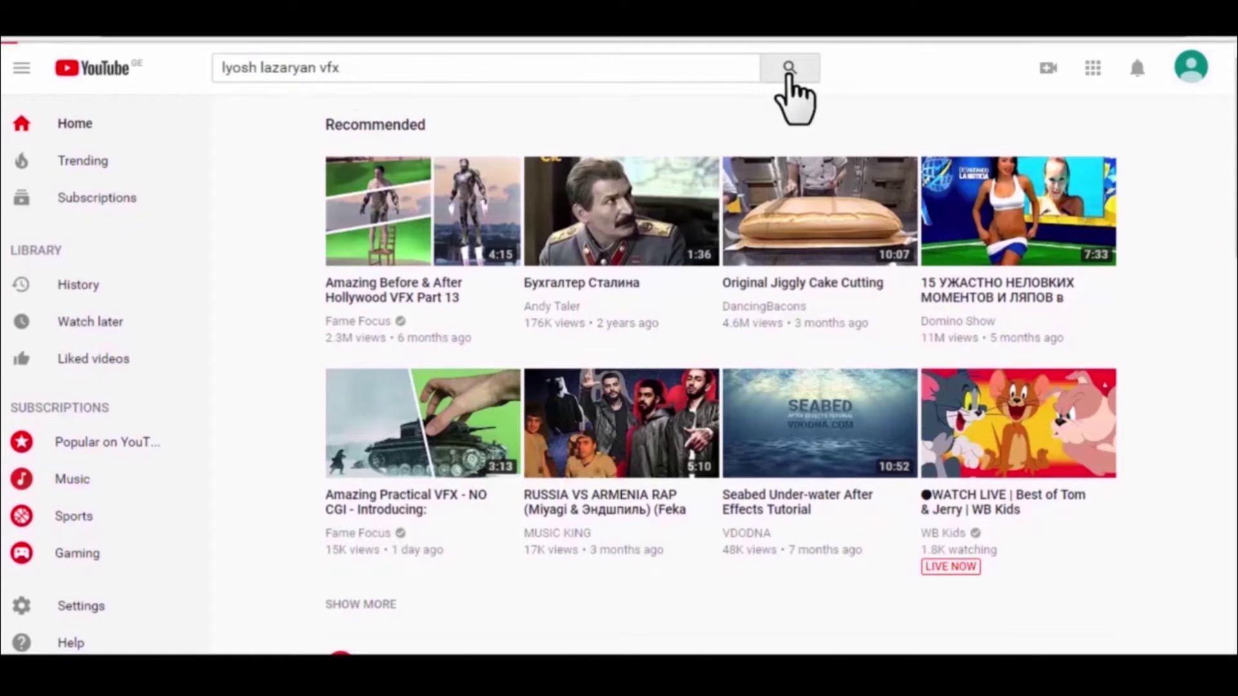
click(588, 199)
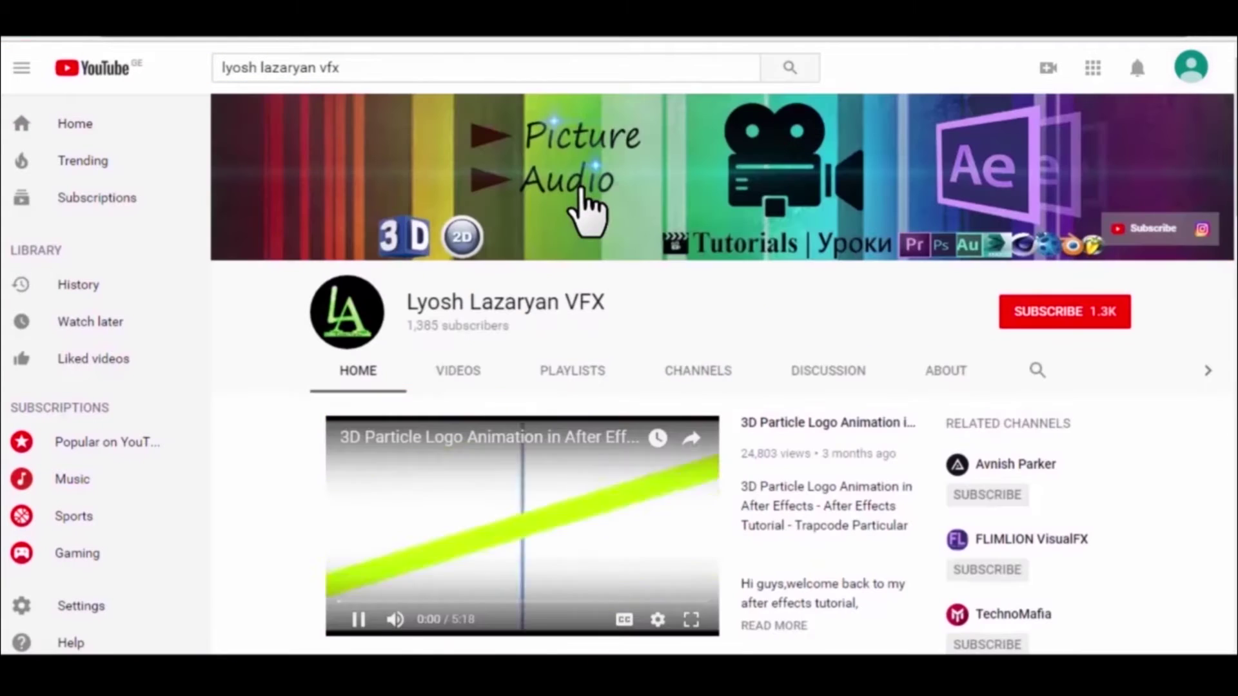
click(358, 620)
click(1052, 324)
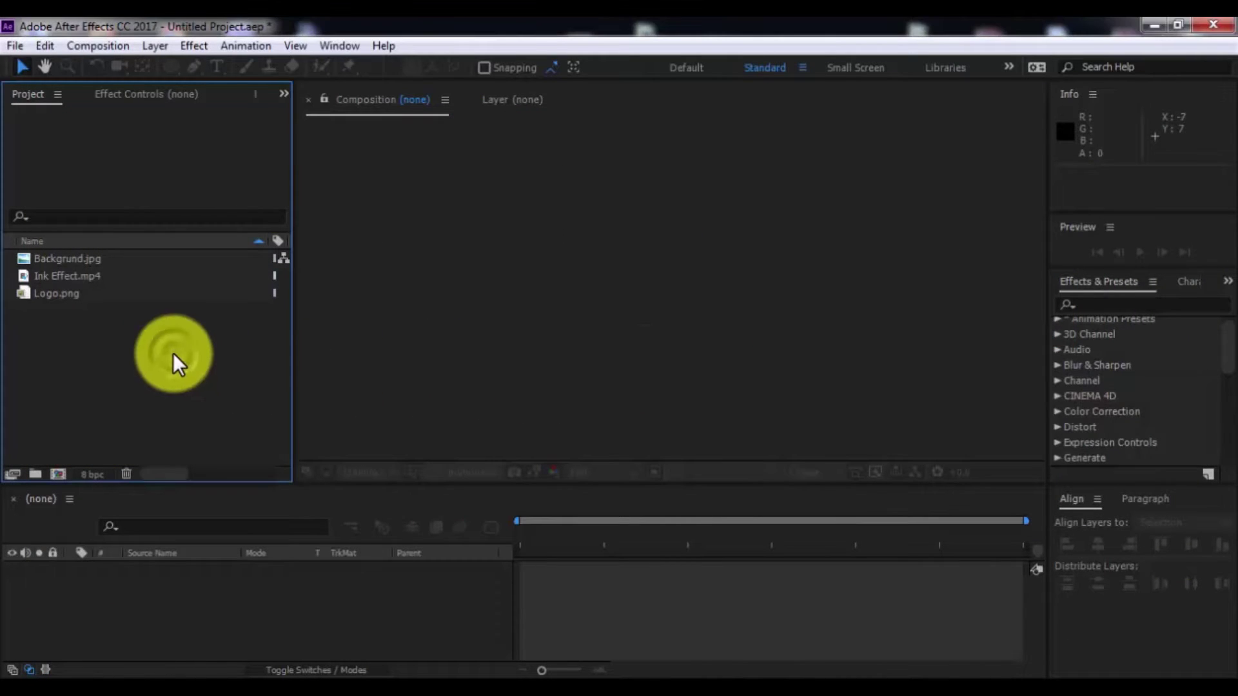
Create the composition 'Ink Logo Reveal' at 1920x1080, 30 fps and 15 seconds long
click(58, 474)
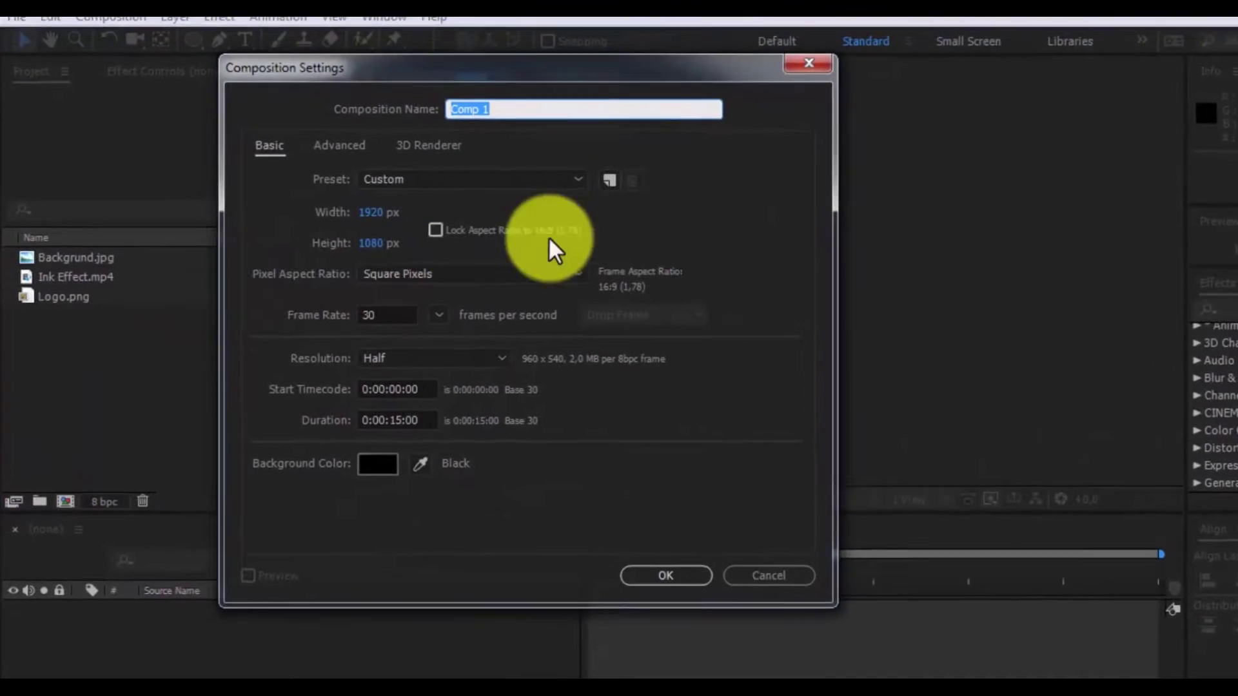
text(Ink )
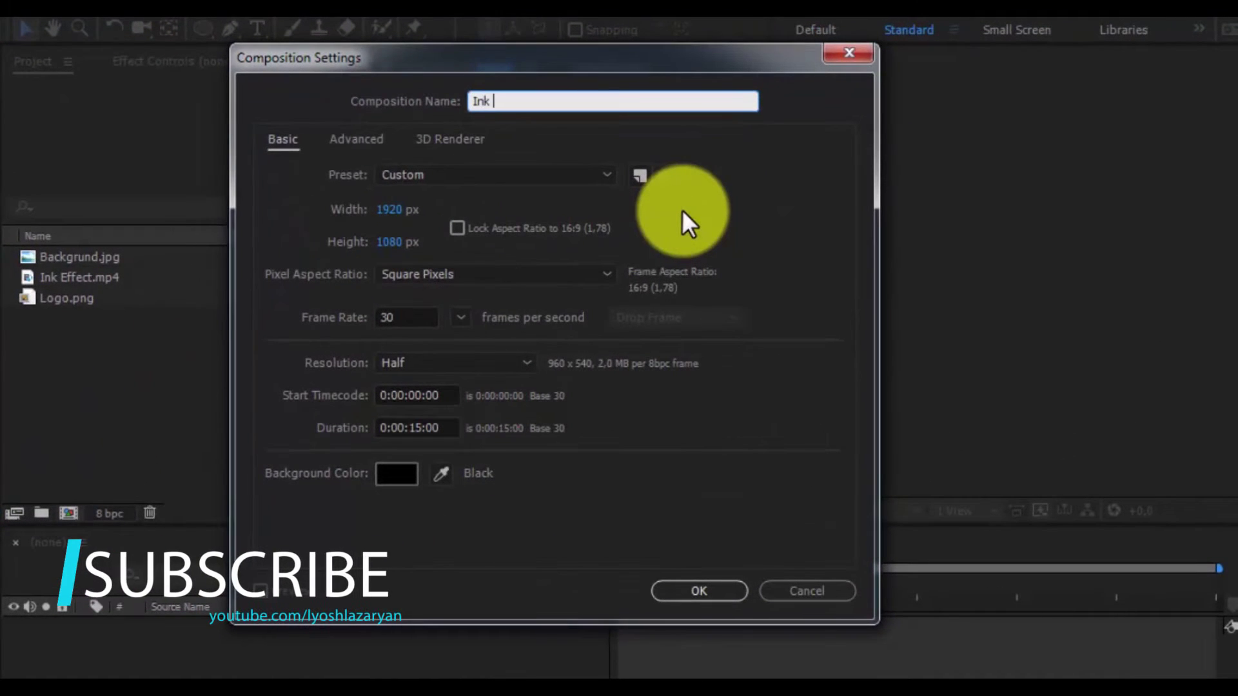
text(Logo Reveal)
click(401, 210)
click(401, 242)
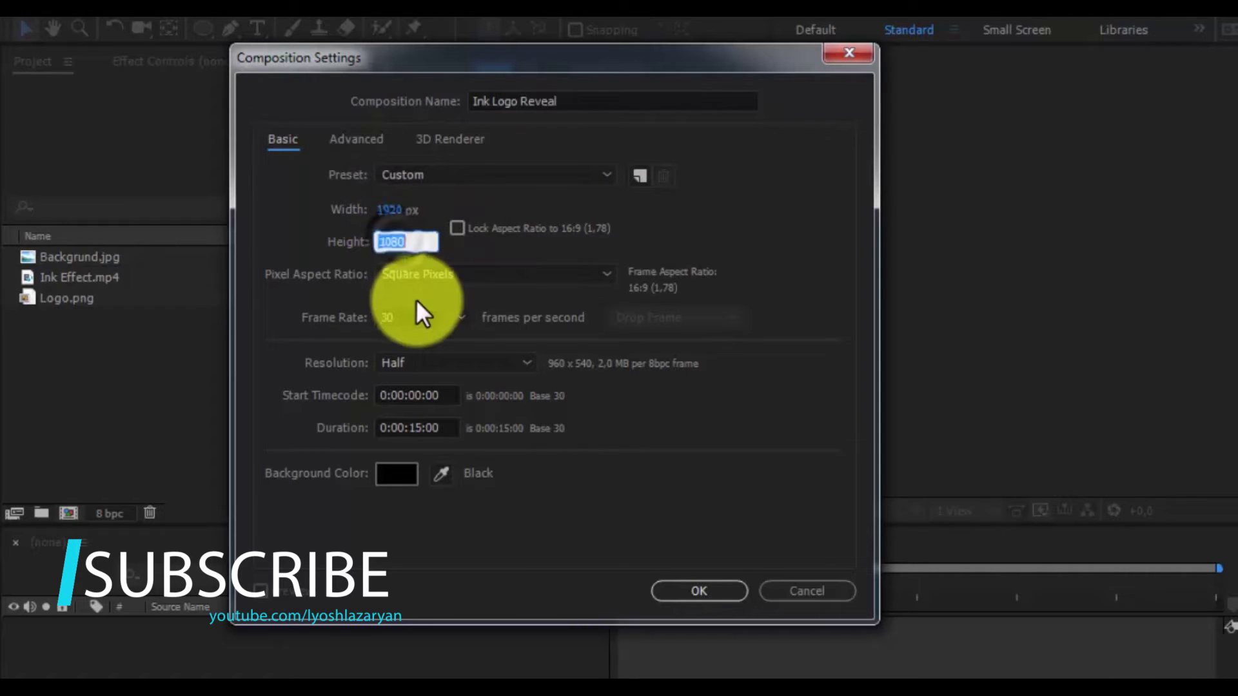
click(413, 316)
click(448, 428)
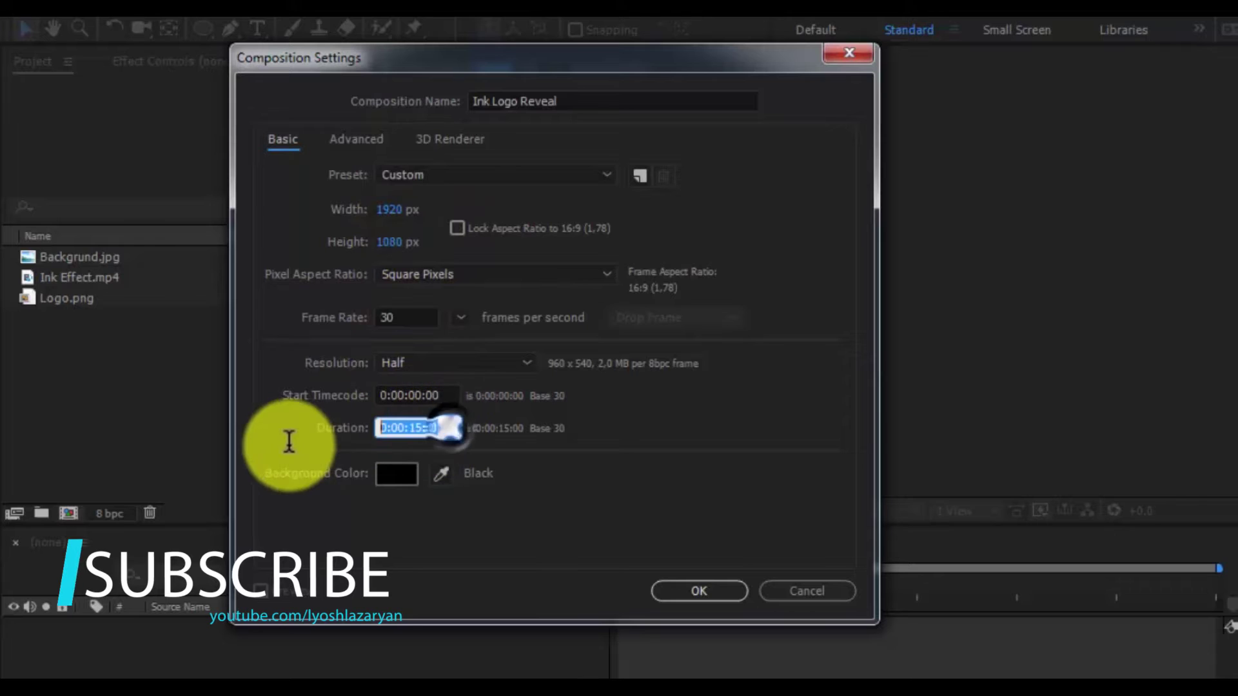
click(634, 502)
click(672, 575)
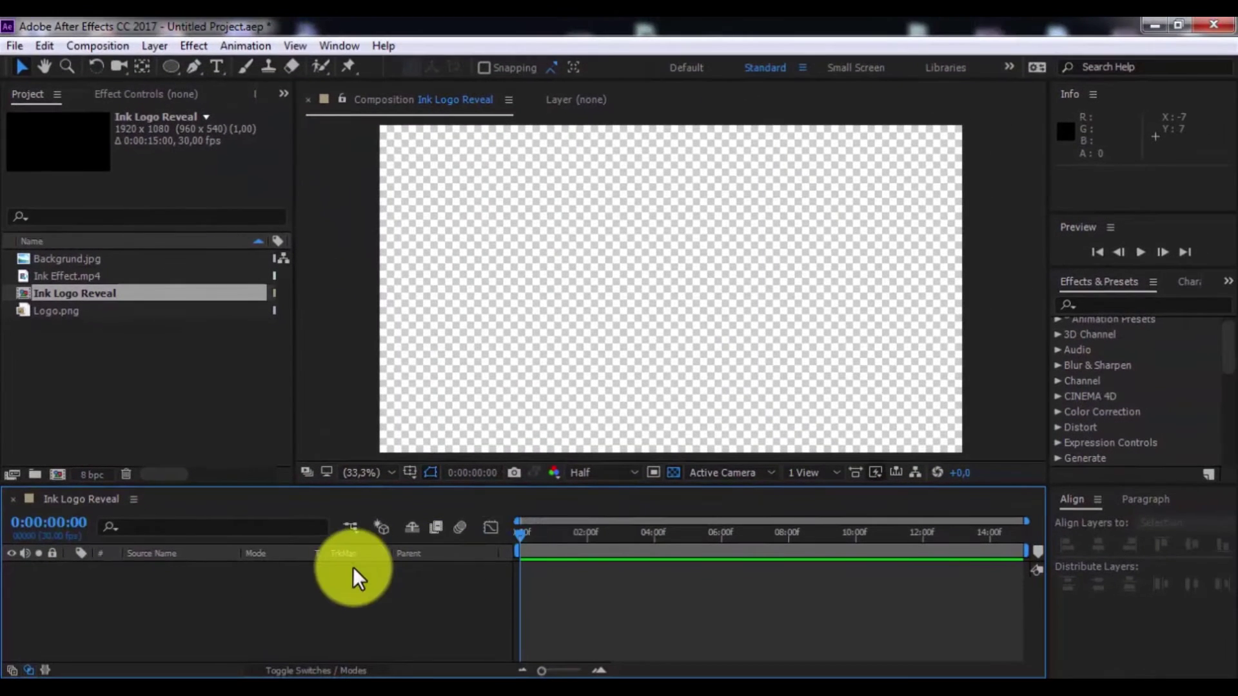
Add Ink Effect.mp4 to the timeline and time-stretch it to 50%
mouse_move(47, 276)
mouse_down()
mouse_move(164, 586)
mouse_move(153, 575)
mouse_up()
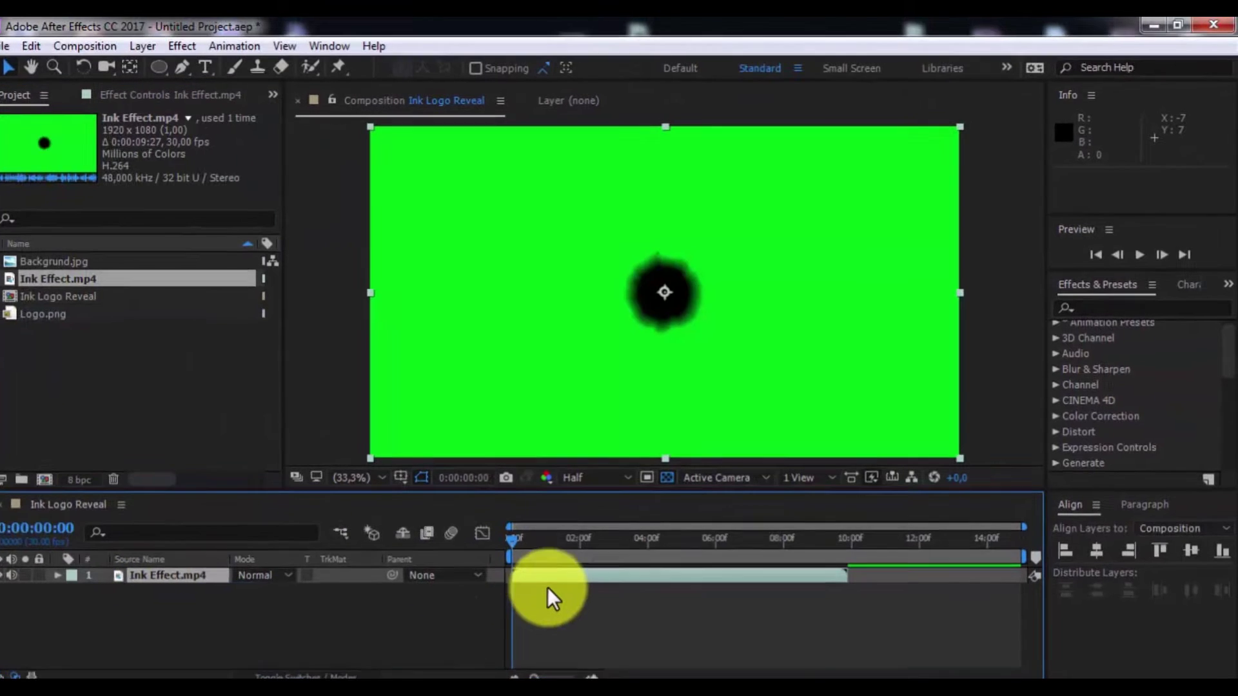
right_click(561, 571)
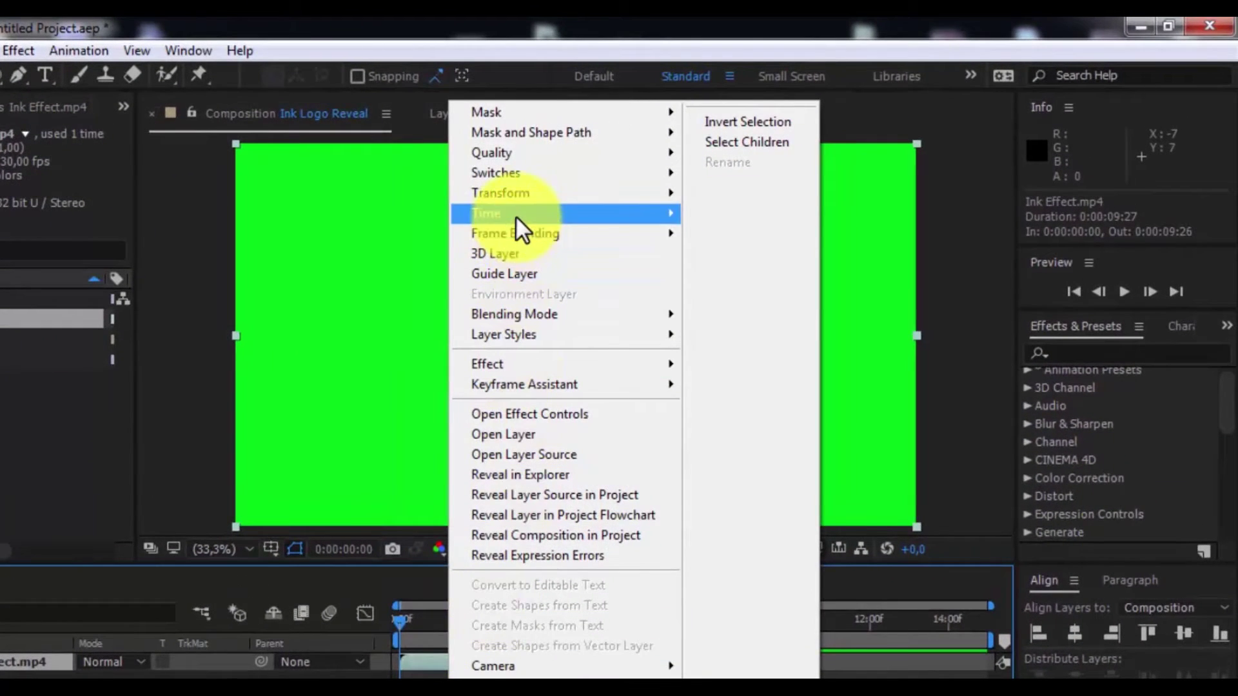
mouse_move(515, 214)
click(772, 259)
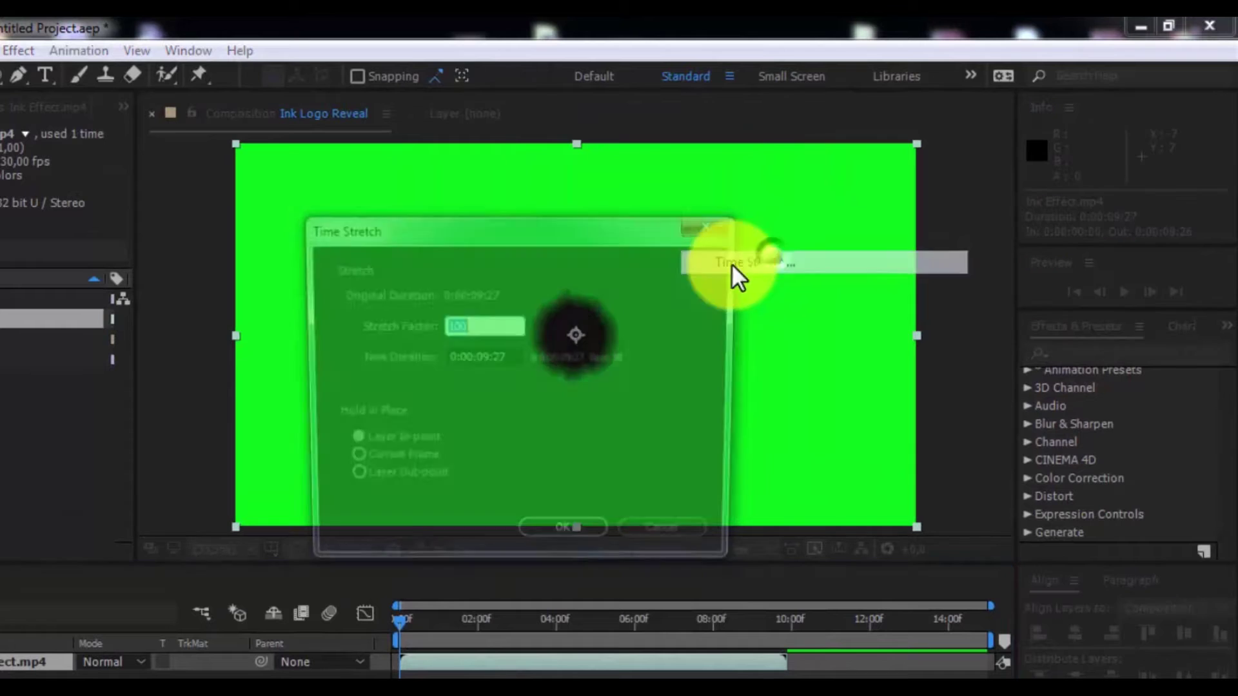
text(50)
key(Return)
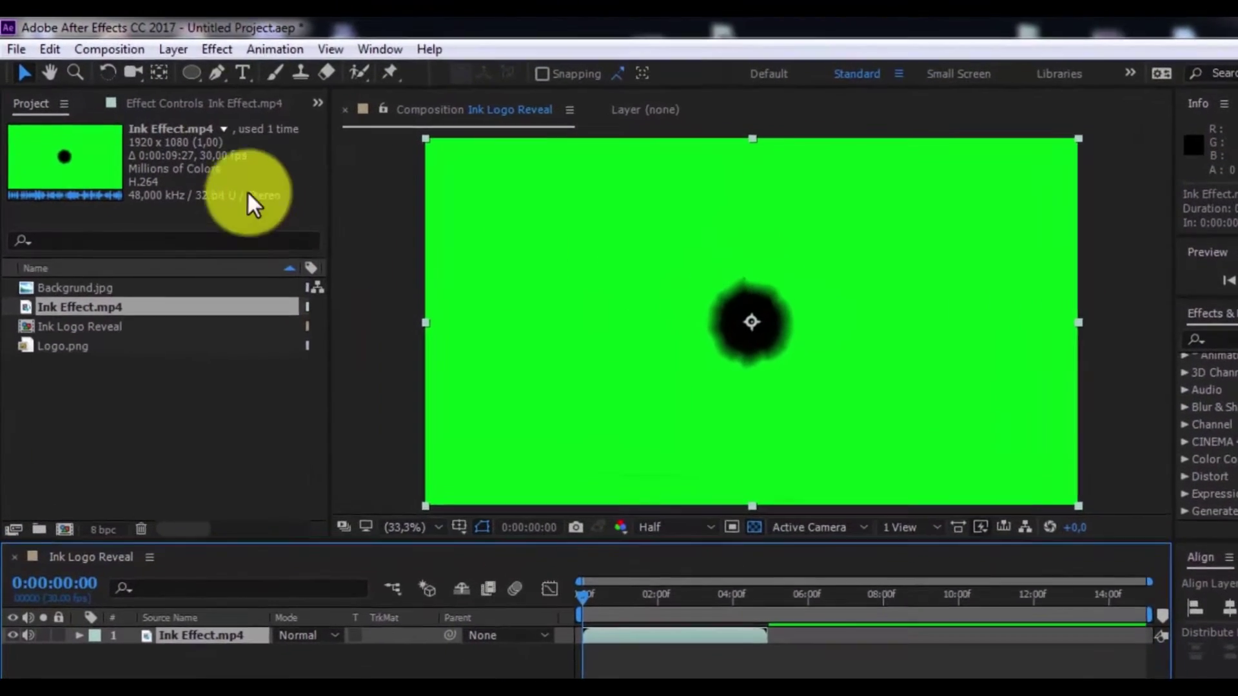
Apply Keylight to the ink layer and sample the green background as the screen colour
click(217, 49)
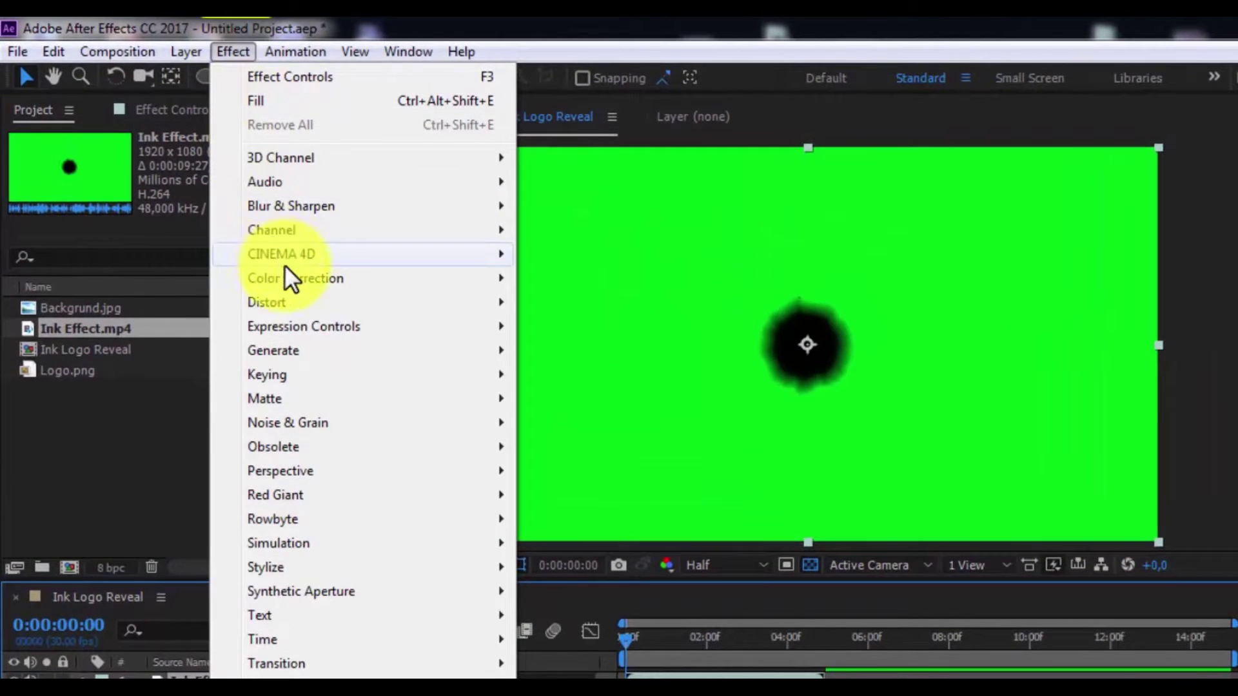
click(301, 376)
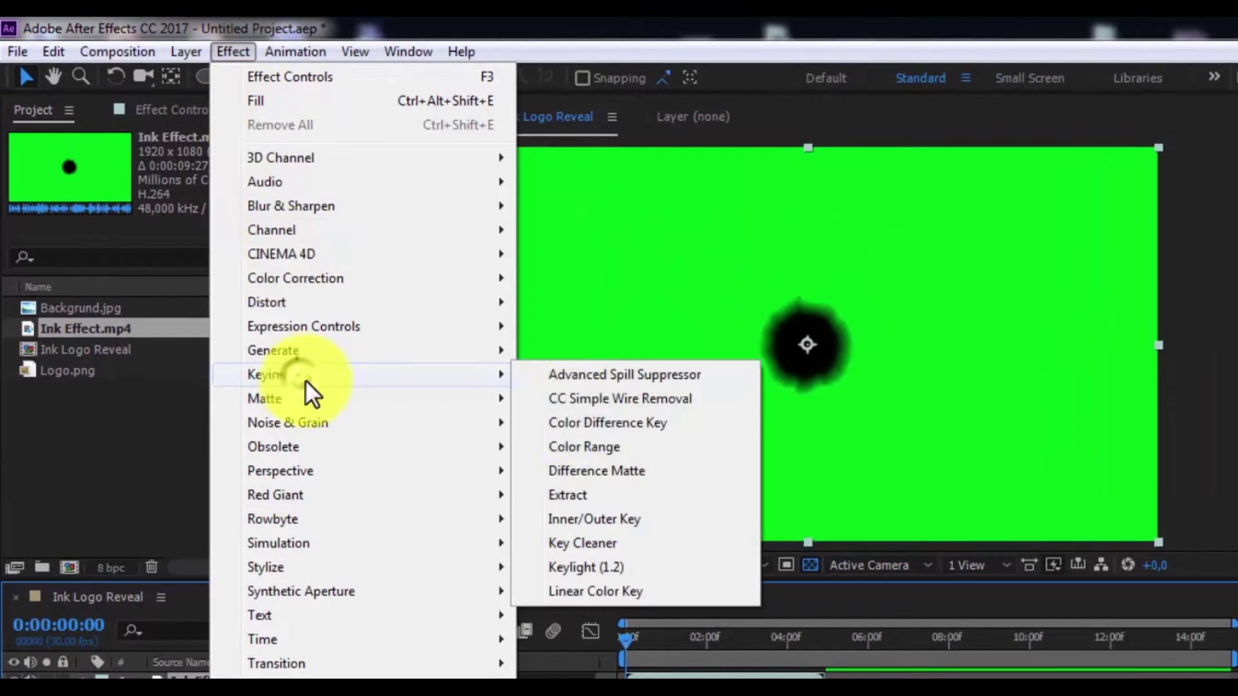
click(629, 569)
click(239, 284)
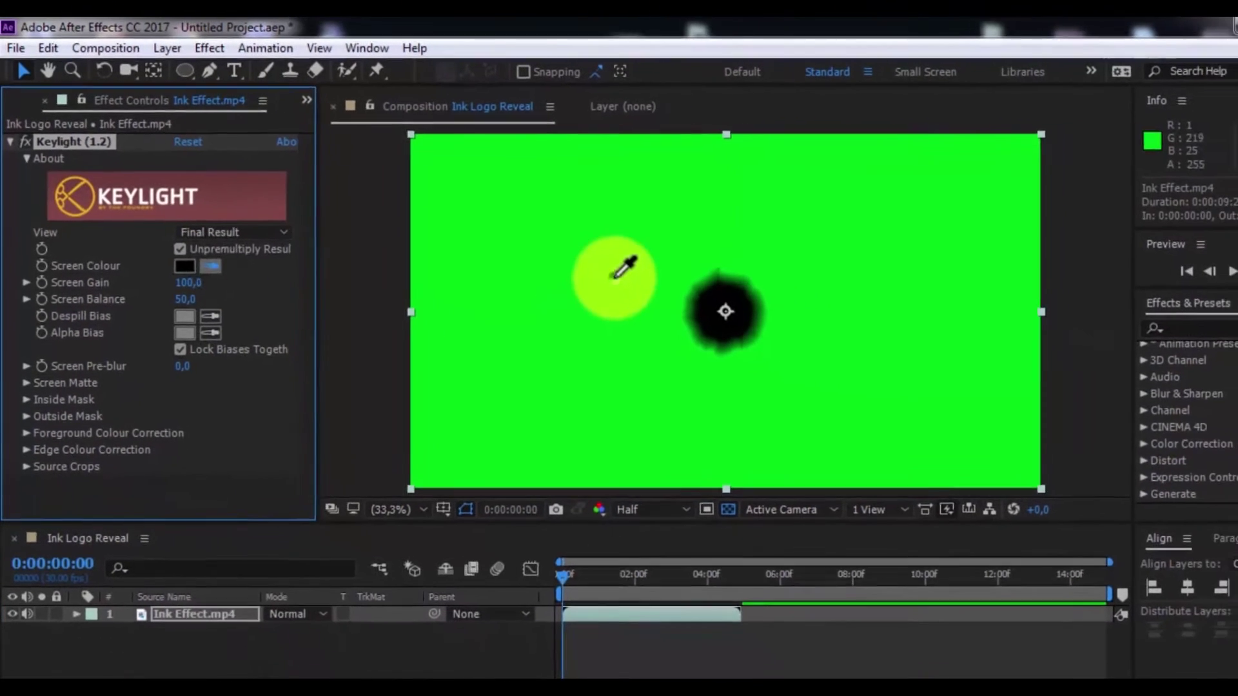
click(616, 276)
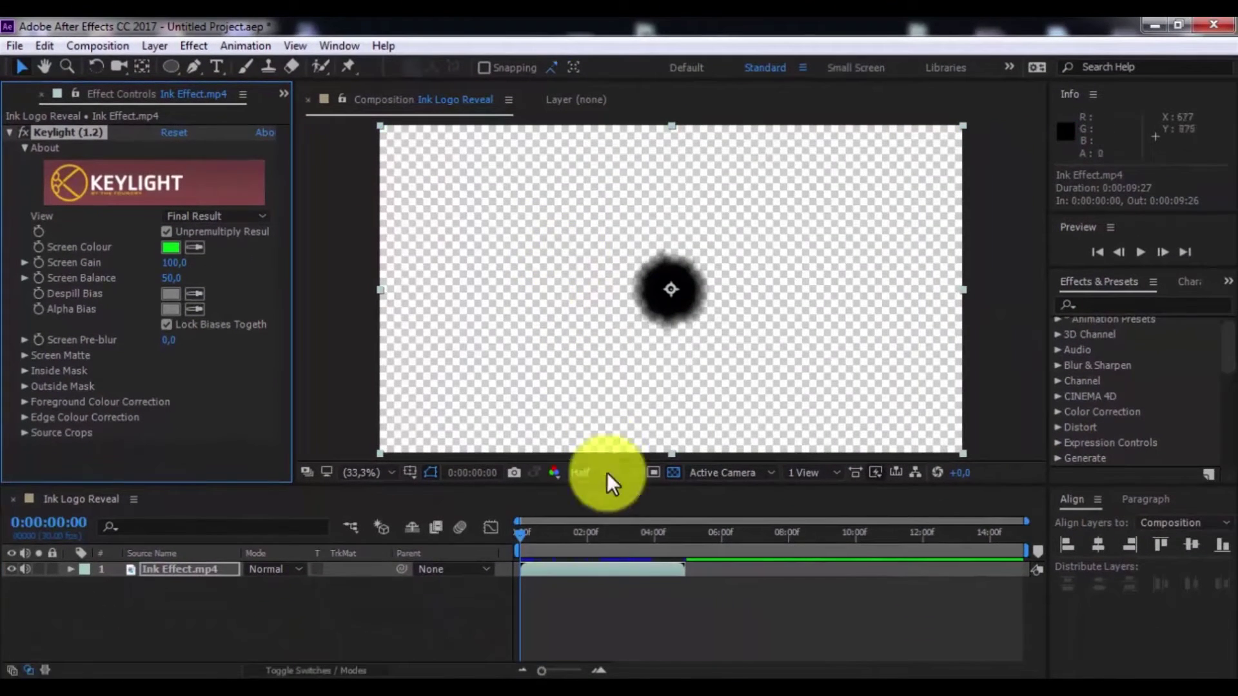
Duplicate the ink layer and time-stretch the copy to 50%
click(598, 565)
key(ctrl+d)
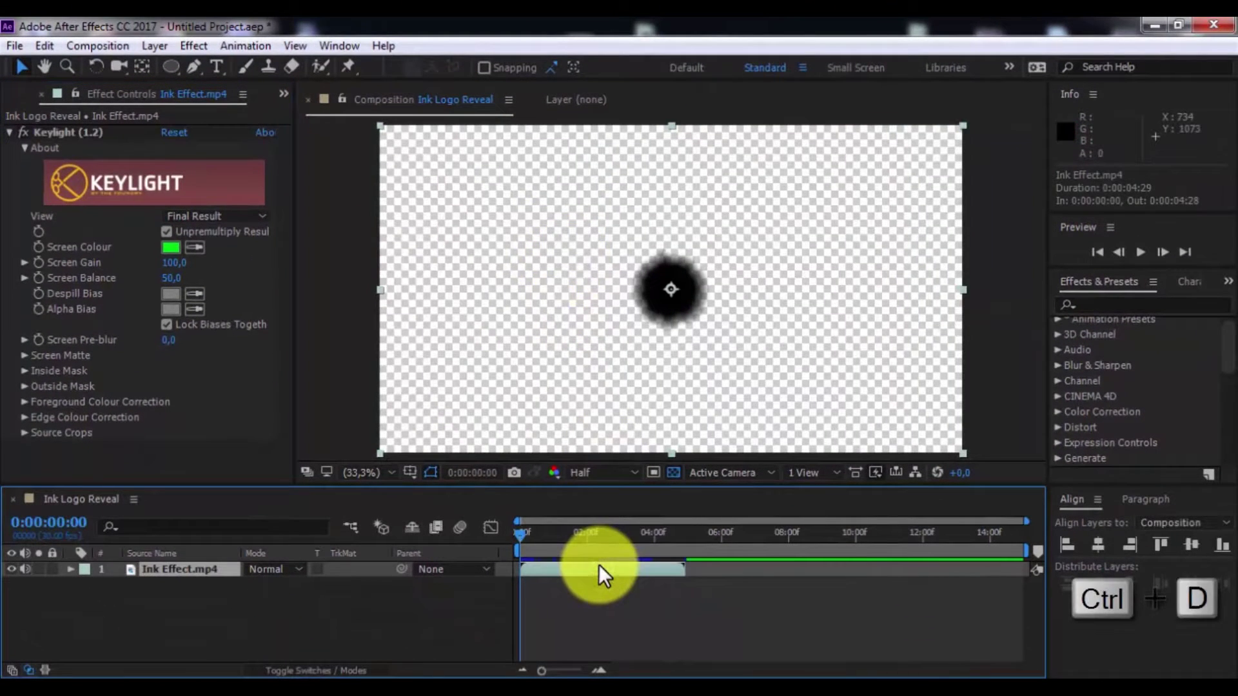
drag(586, 582, 733, 586)
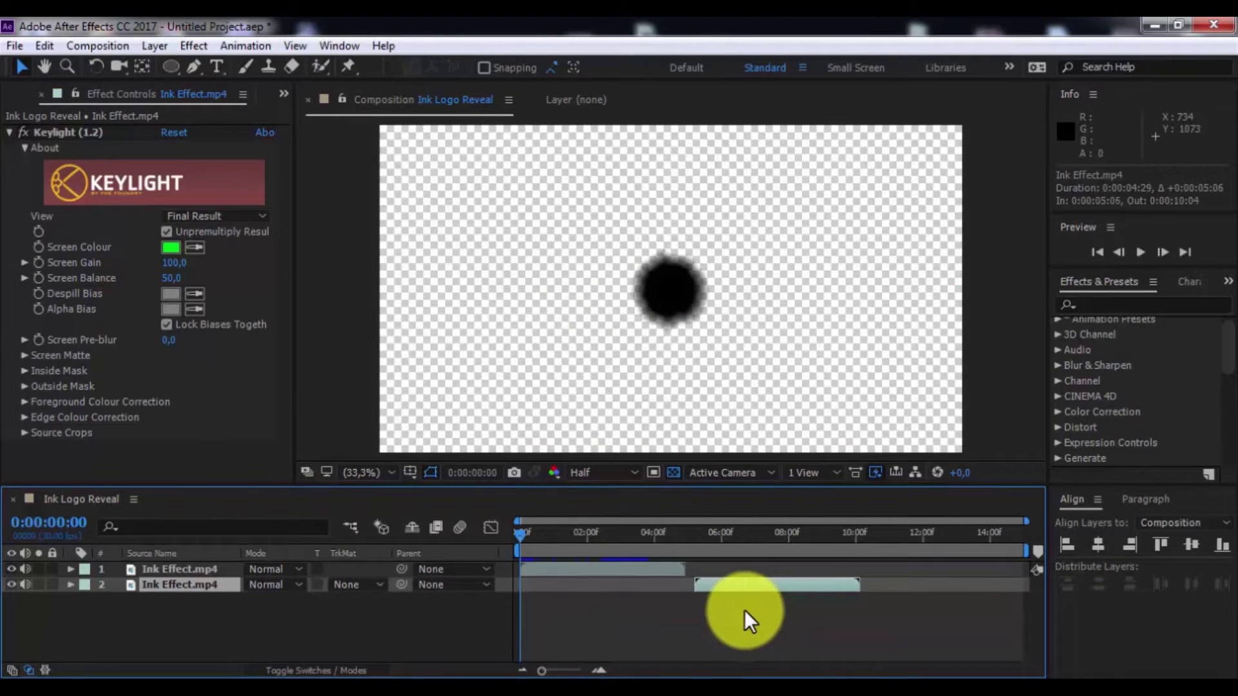
right_click(729, 589)
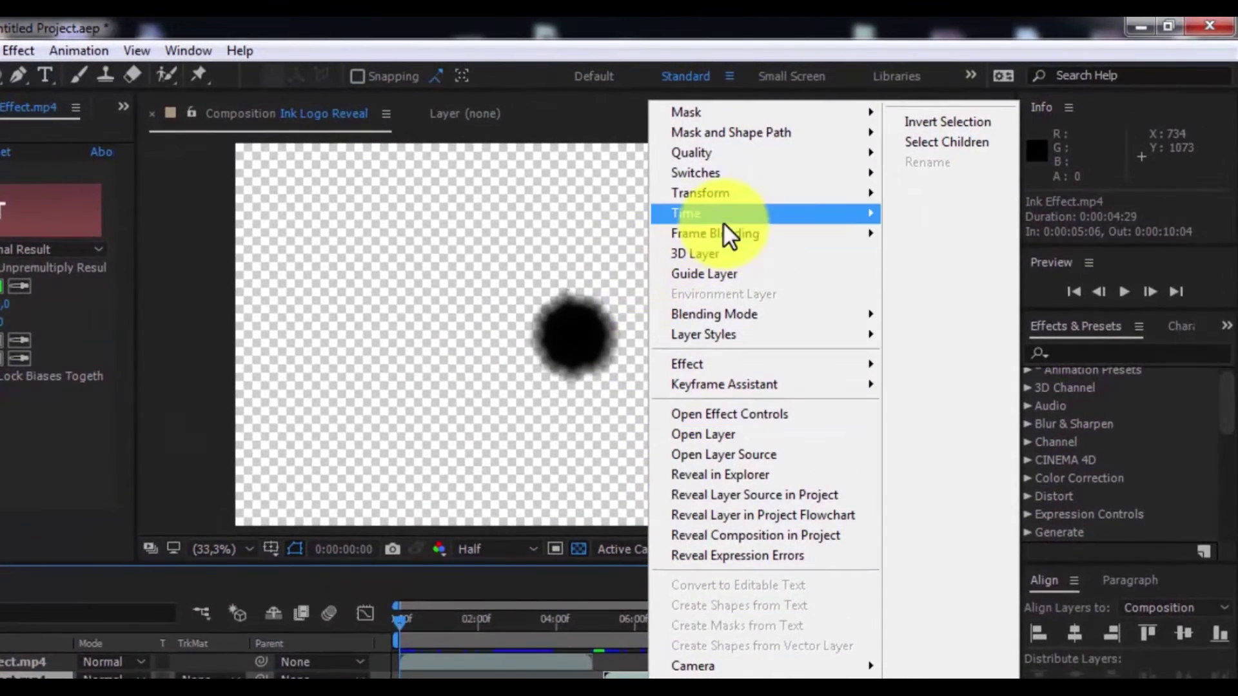
mouse_move(774, 188)
click(973, 262)
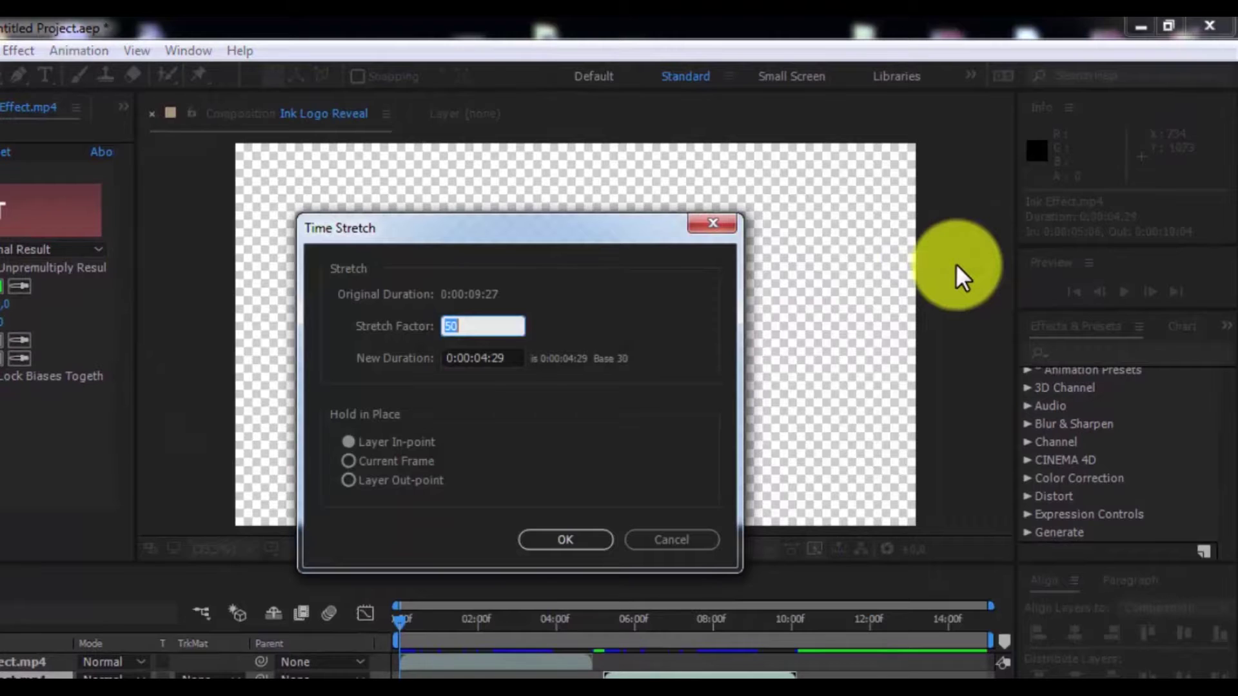
text(50)
key(Return)
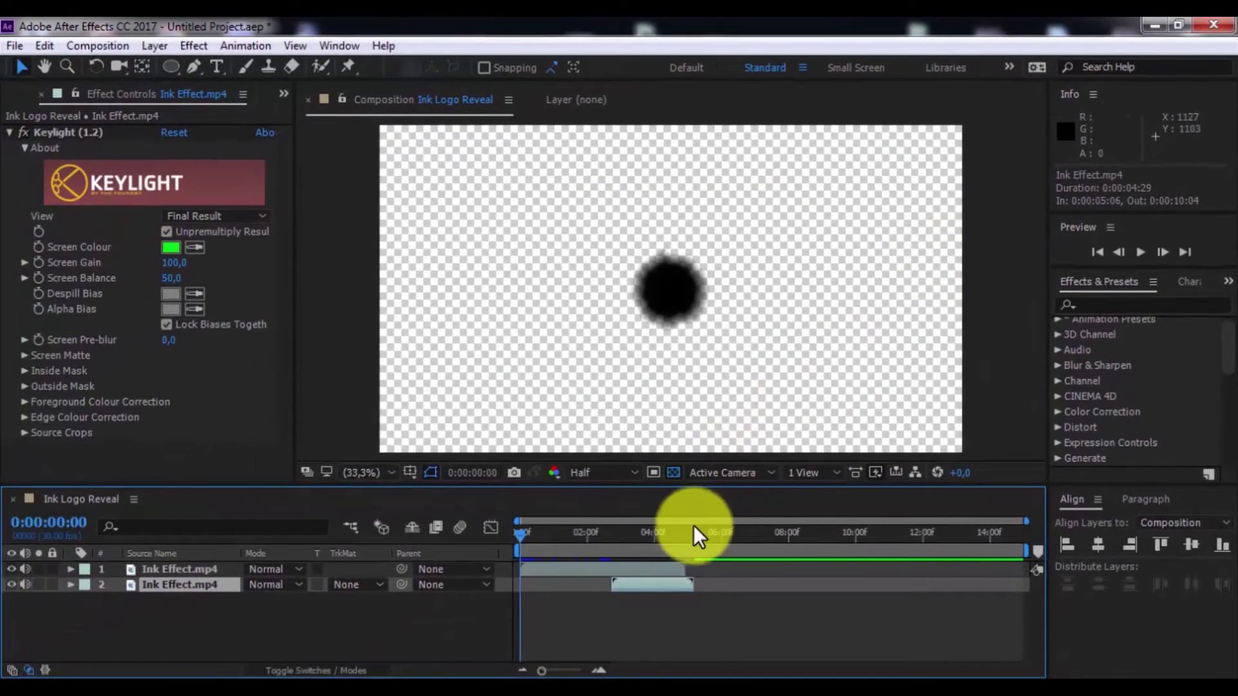
Make the copy start at 0:00:04:27, then preview from the beginning
click(683, 533)
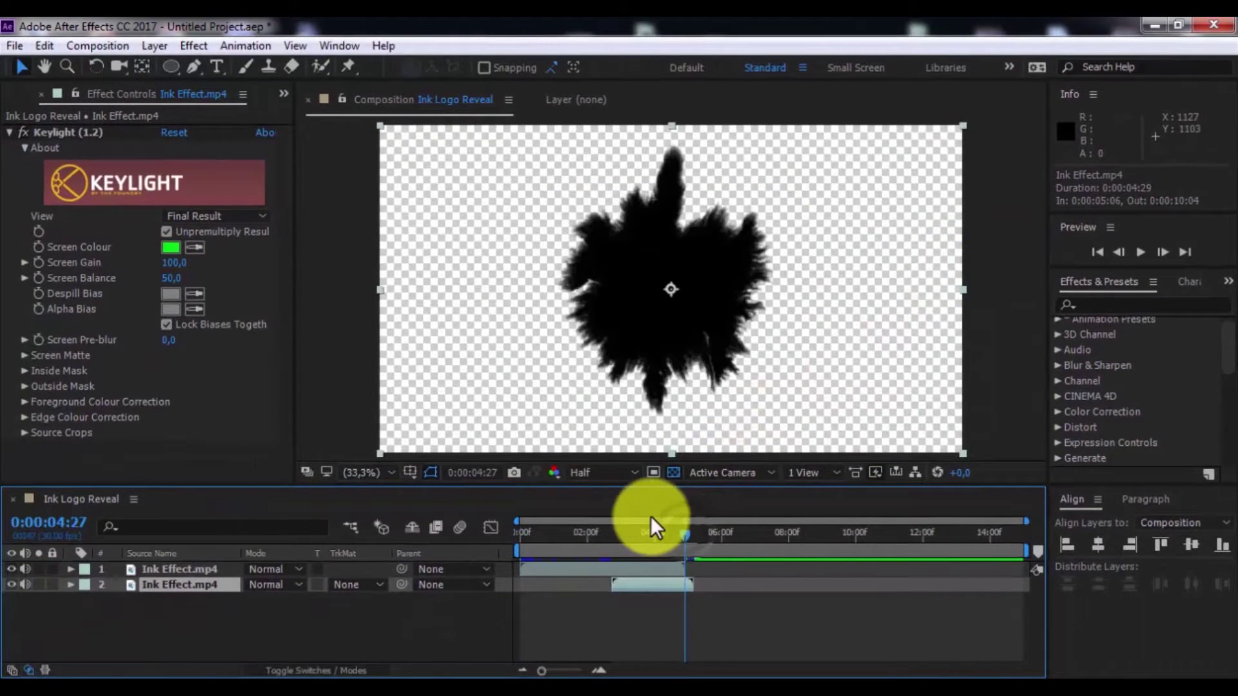
key(equal)
key(equal)
drag(520, 587, 741, 584)
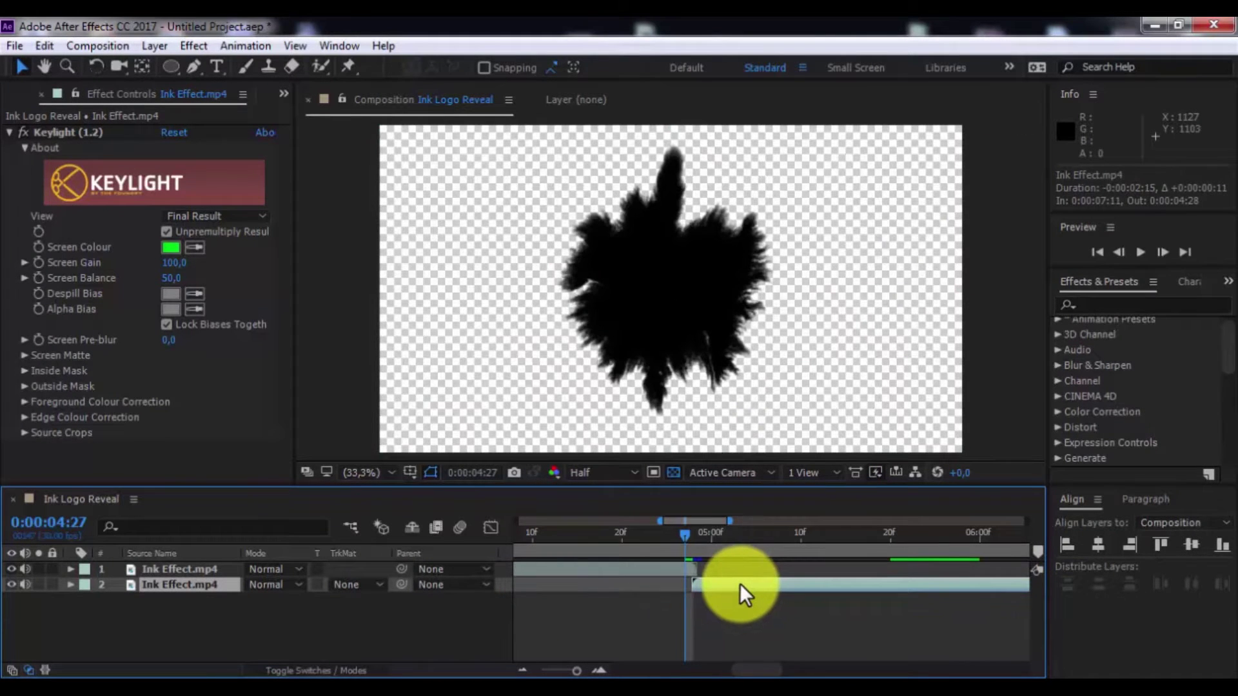
key(minus)
key(minus)
click(645, 608)
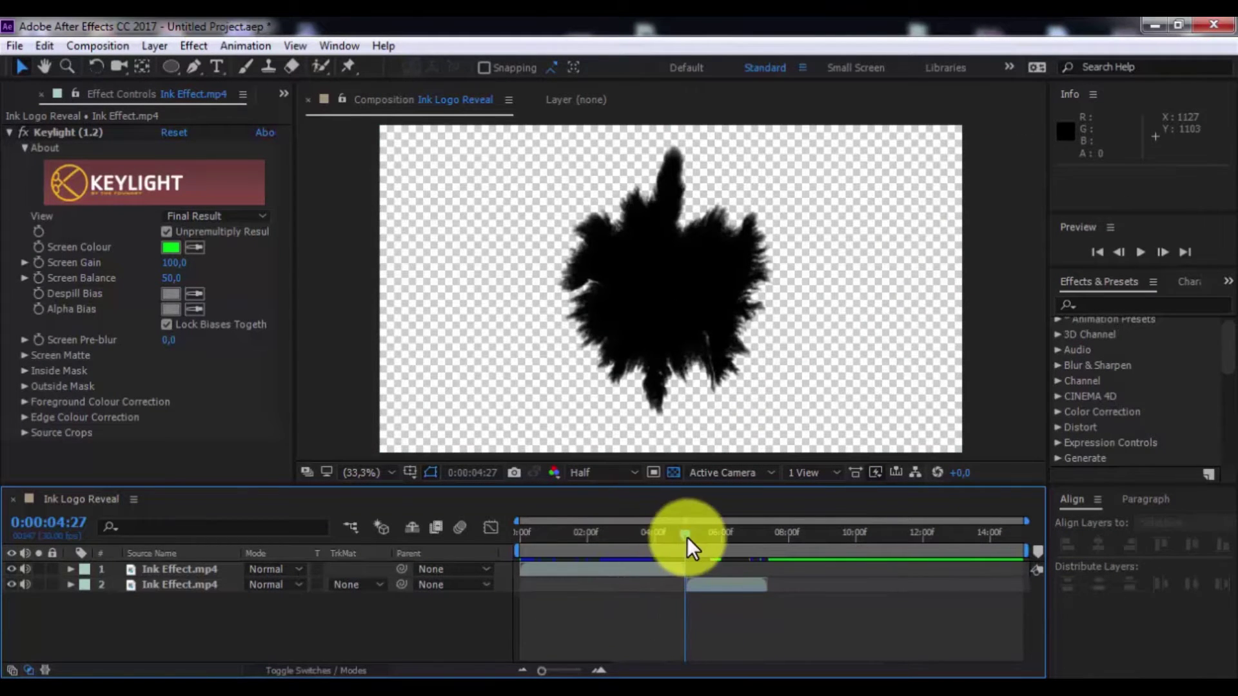
key(Home)
click(1139, 252)
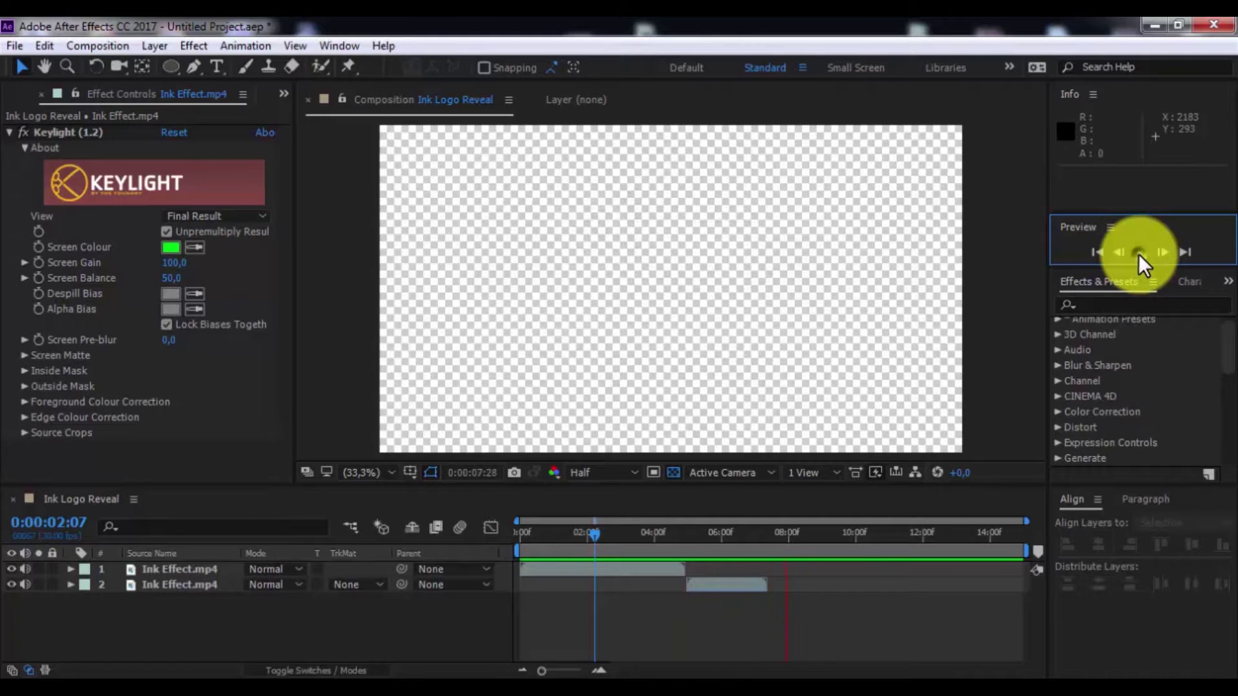
Keyframe the second ink layer's Scale from 100% at 0:00:07:01 to 0% at 0:00:07:10
click(1139, 254)
click(756, 532)
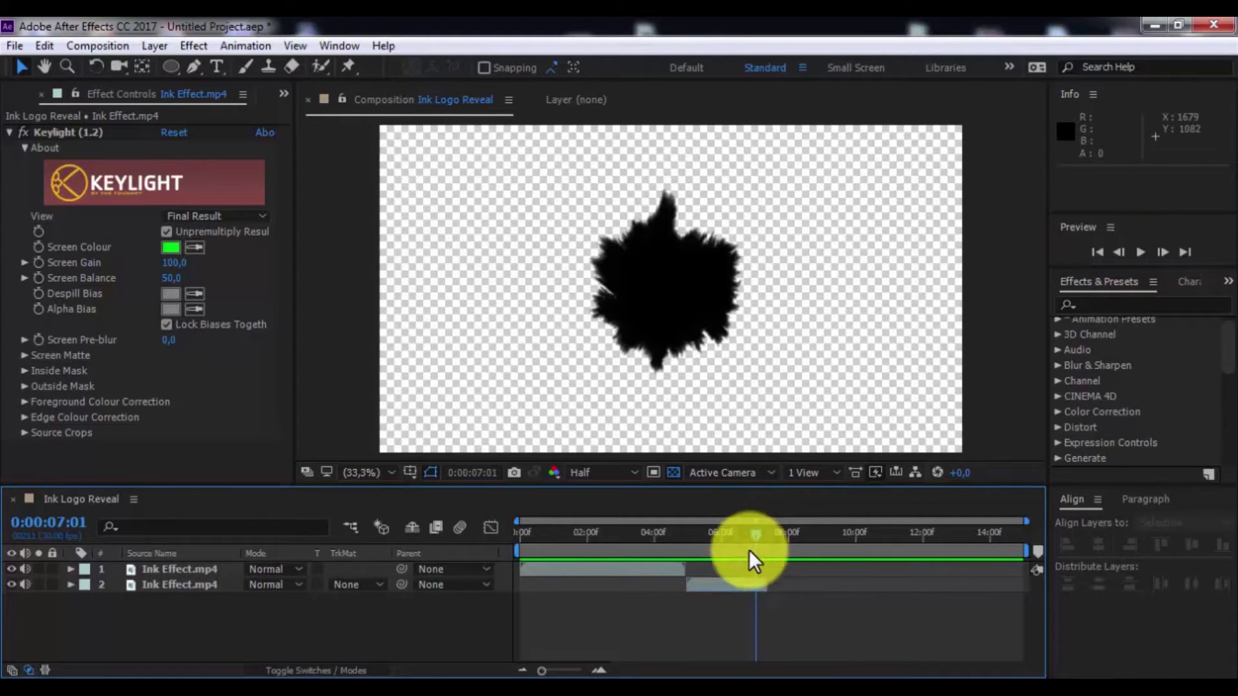
click(749, 589)
key(s)
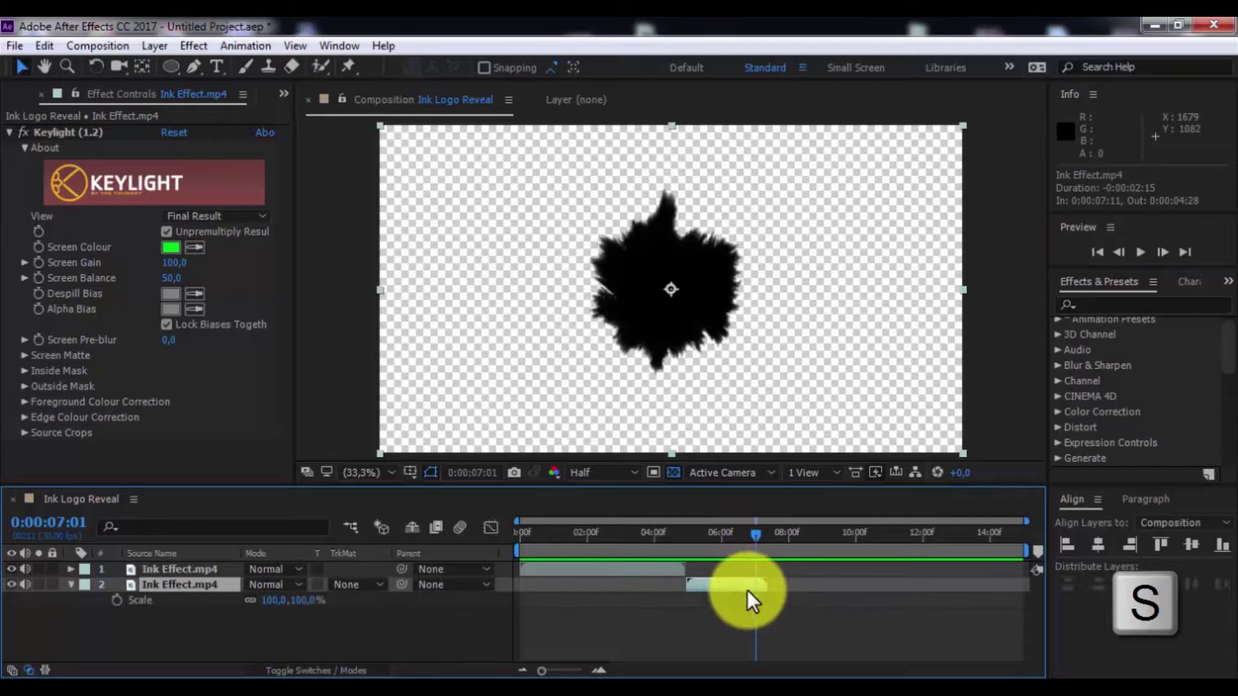
click(117, 601)
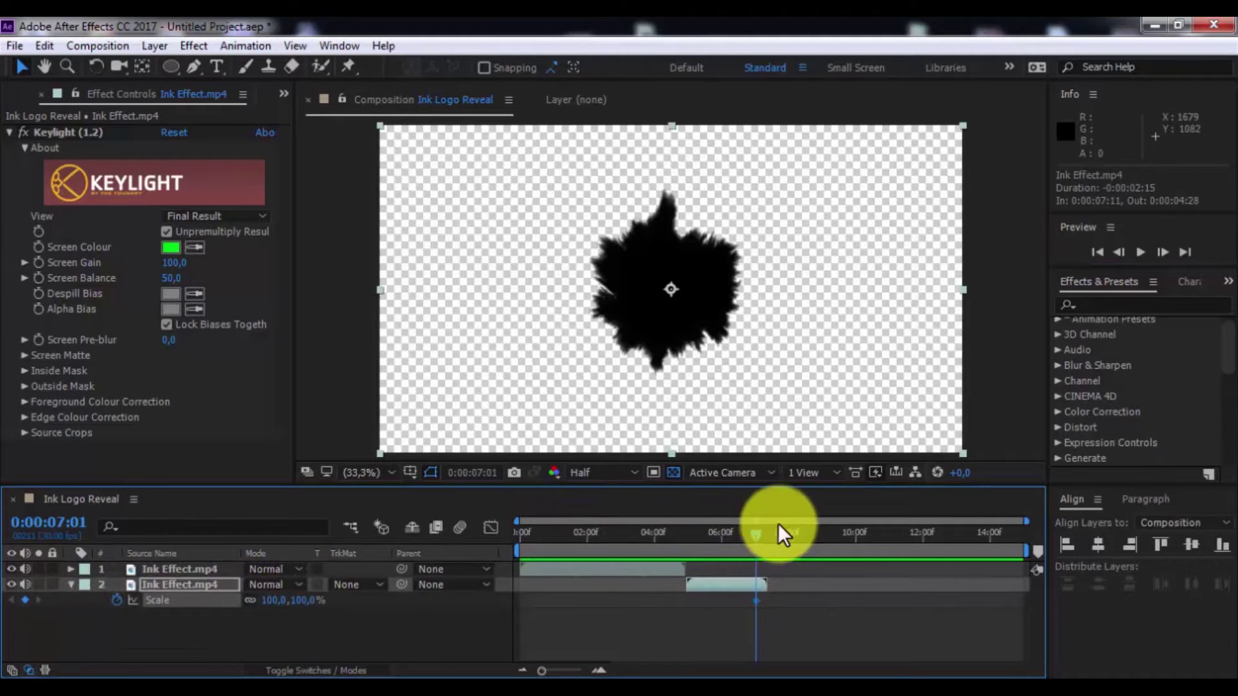
drag(761, 536, 766, 536)
click(323, 613)
click(302, 599)
text(0)
key(Return)
Return to the start, select both ink layers and bring up Pre-compose
key(Home)
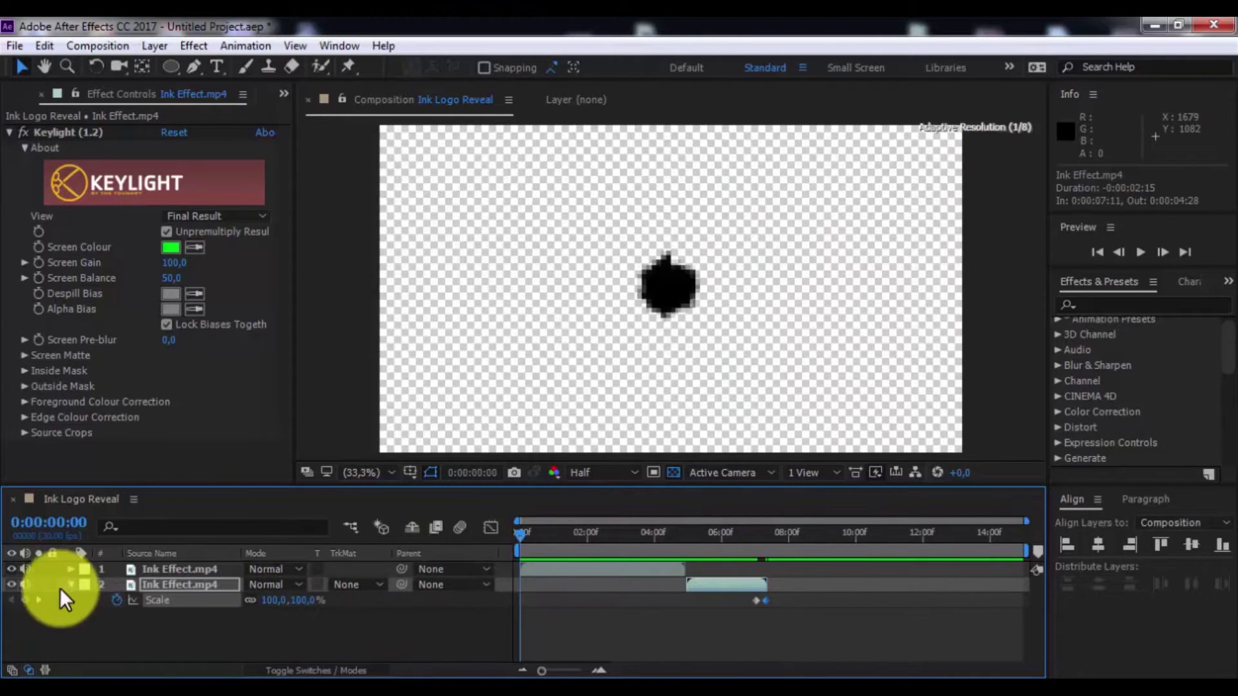
click(71, 584)
drag(135, 630, 168, 571)
right_click(168, 571)
click(198, 580)
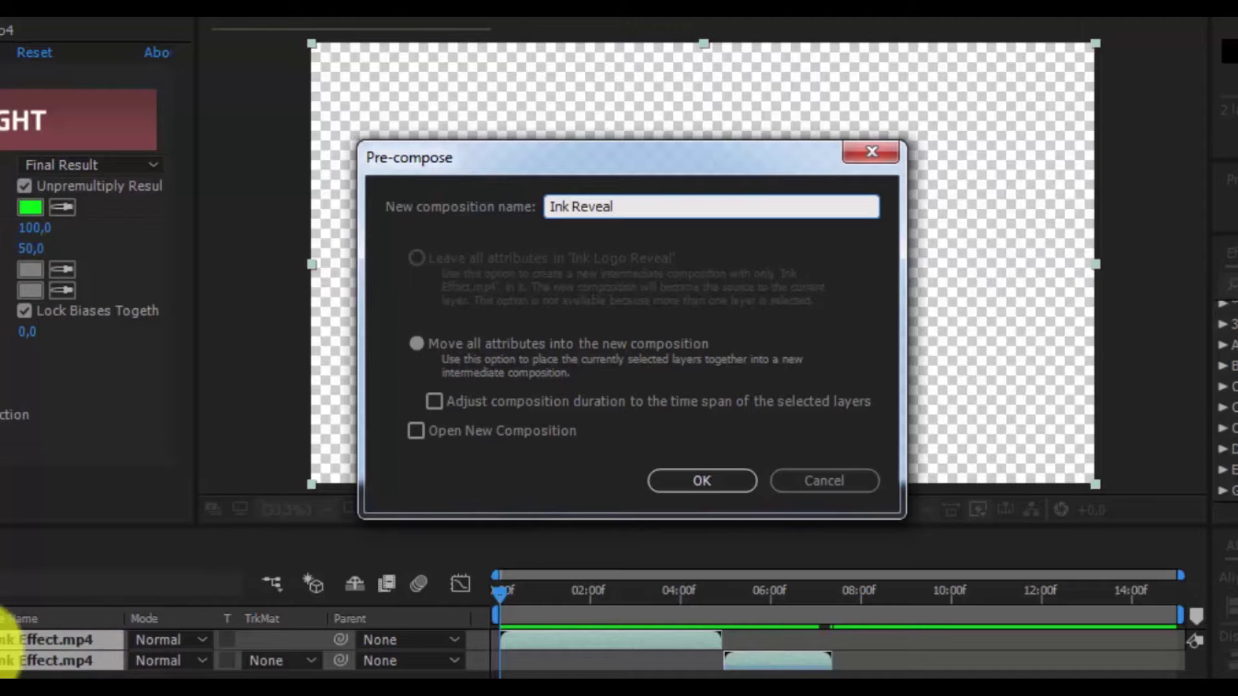
Nest both ink layers as the Ink Reveal pre-comp, then pick the Ellipse Tool
click(703, 483)
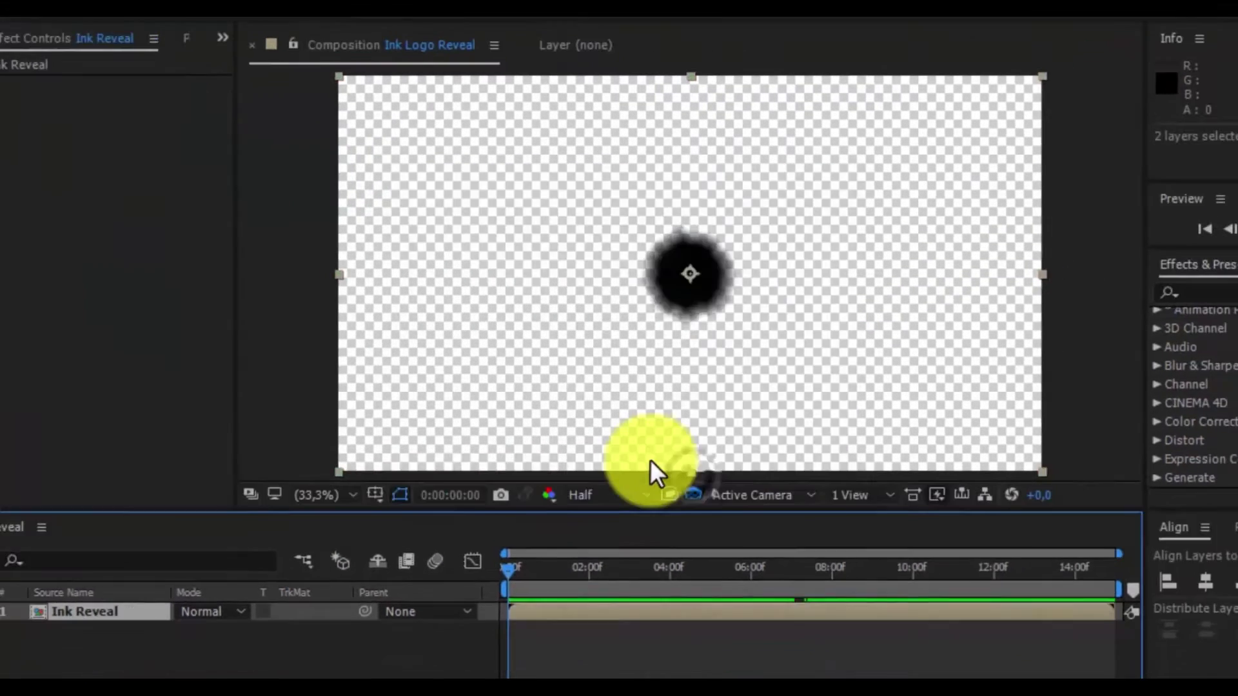
click(304, 621)
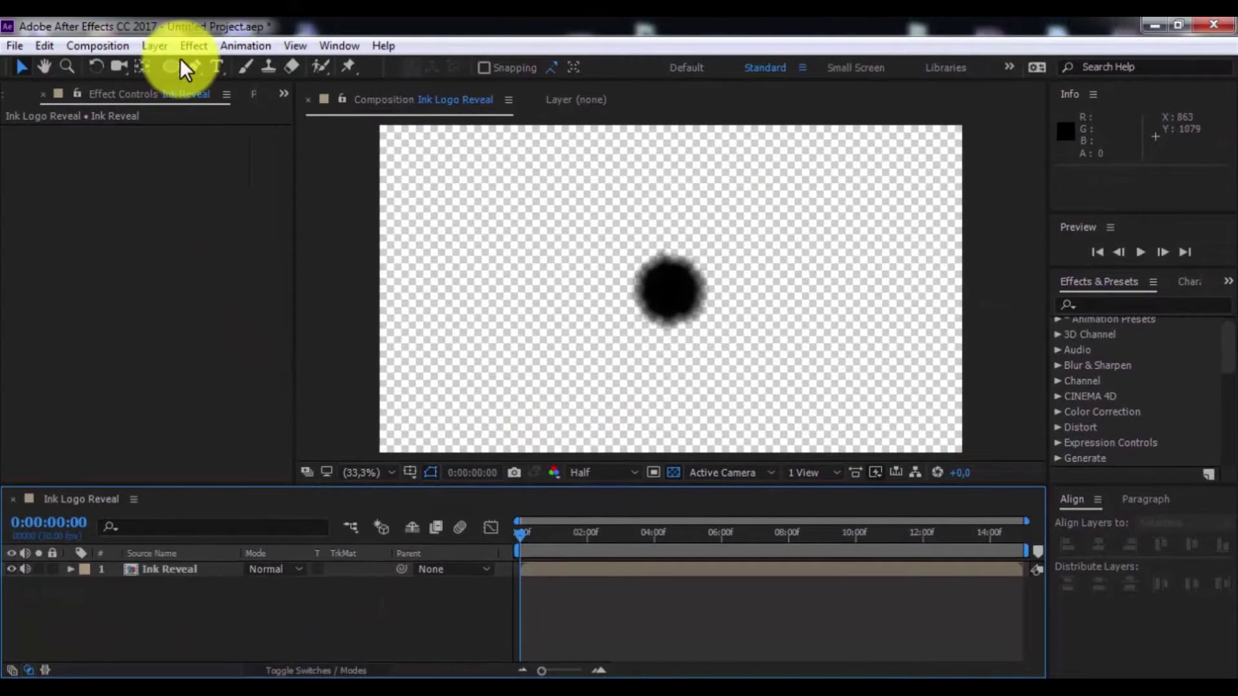
mouse_move(172, 67)
mouse_down()
mouse_move(225, 71)
mouse_move(227, 105)
mouse_up()
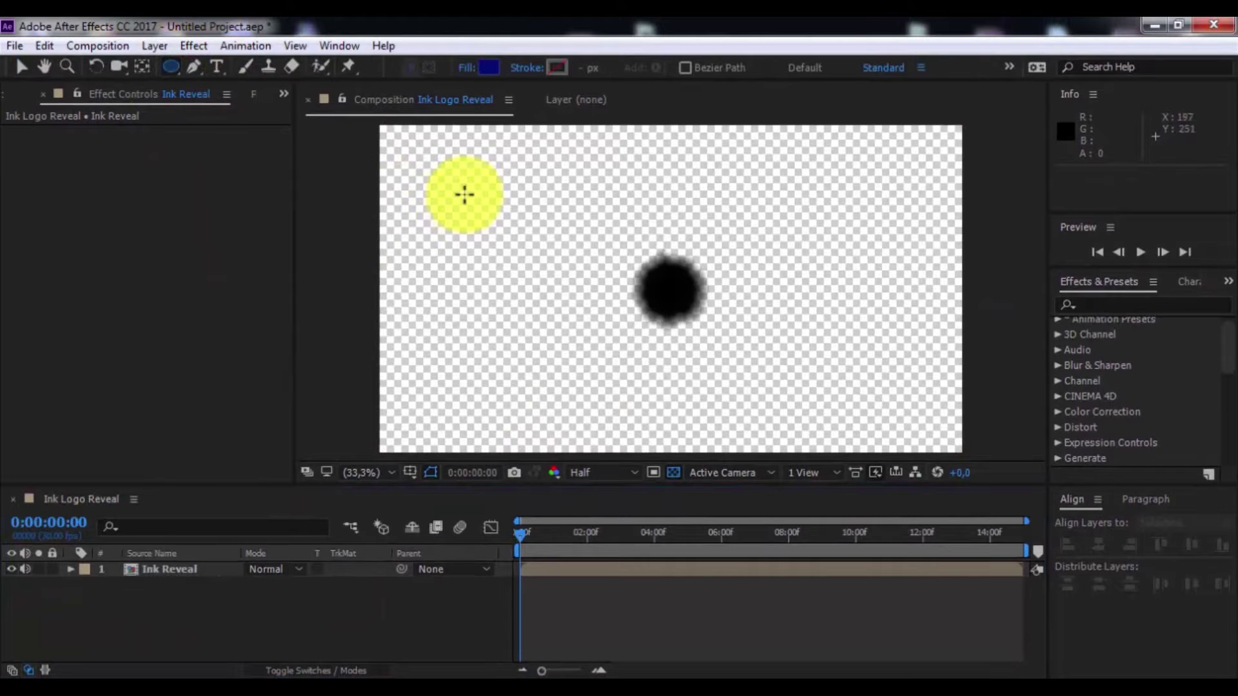
Draw a wide blue ellipse, centre it horizontally, move its anchor point and raise it to the top
drag(415, 147, 946, 244)
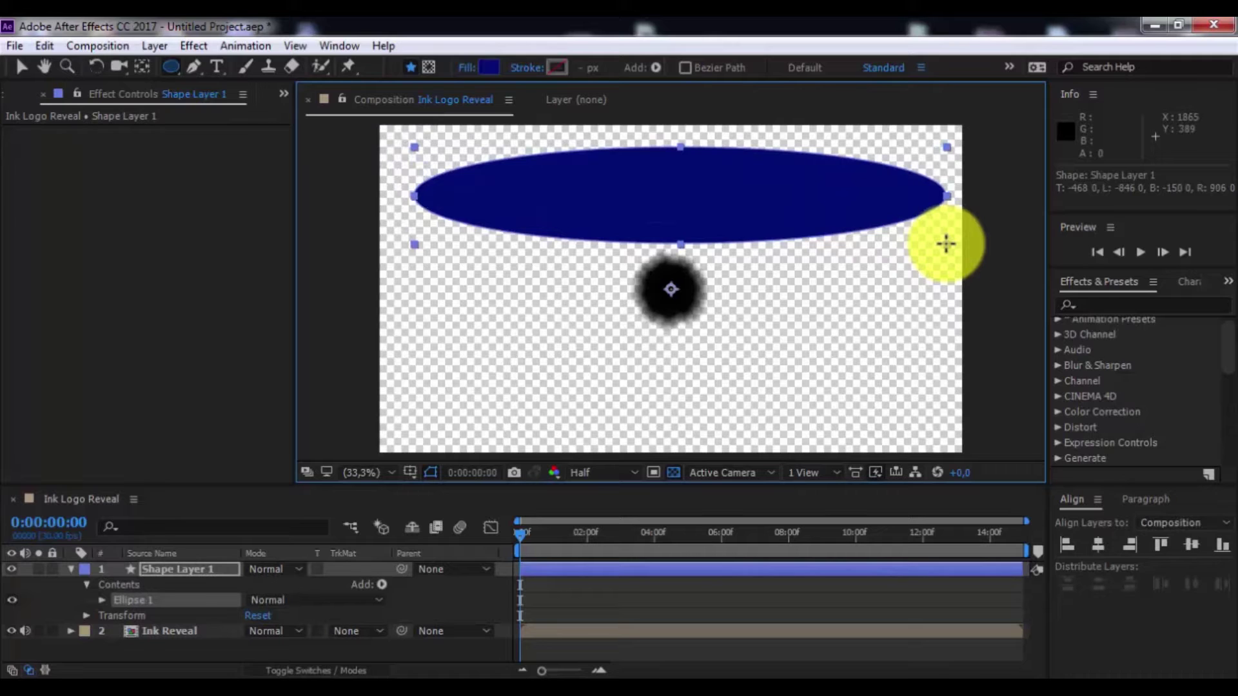
click(1096, 545)
click(141, 67)
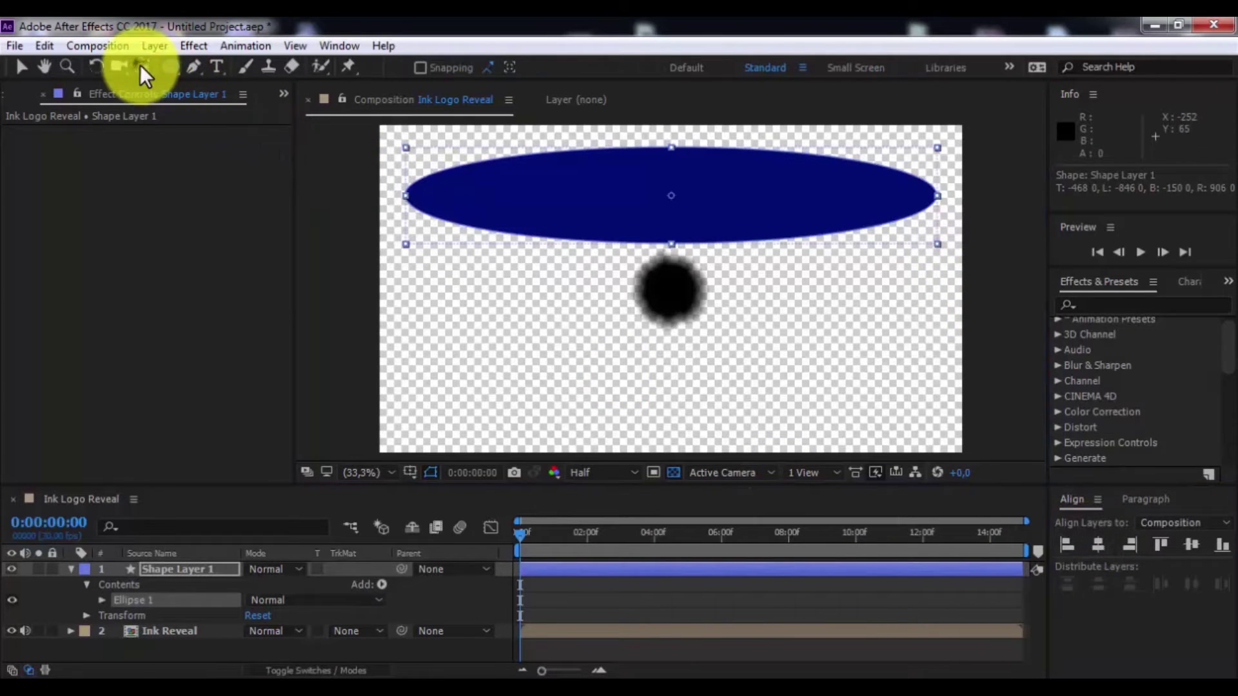
key(ctrl+alt+Home)
click(215, 572)
key(ctrl+z)
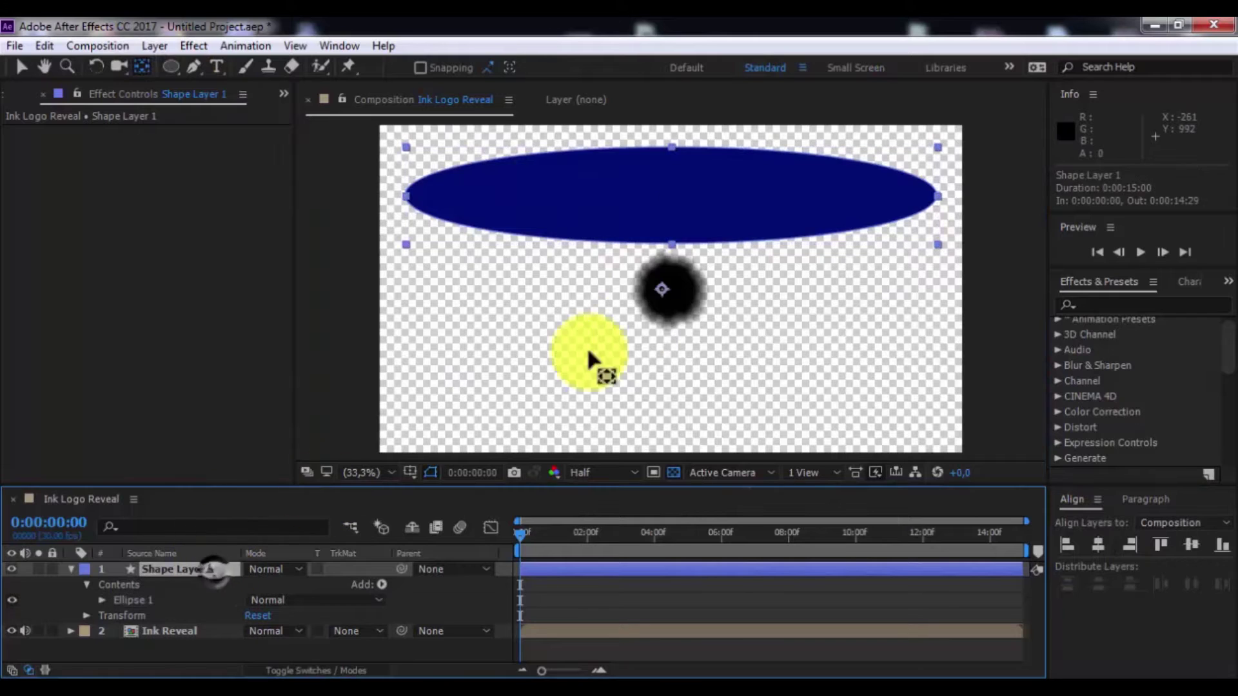
drag(660, 285, 667, 200)
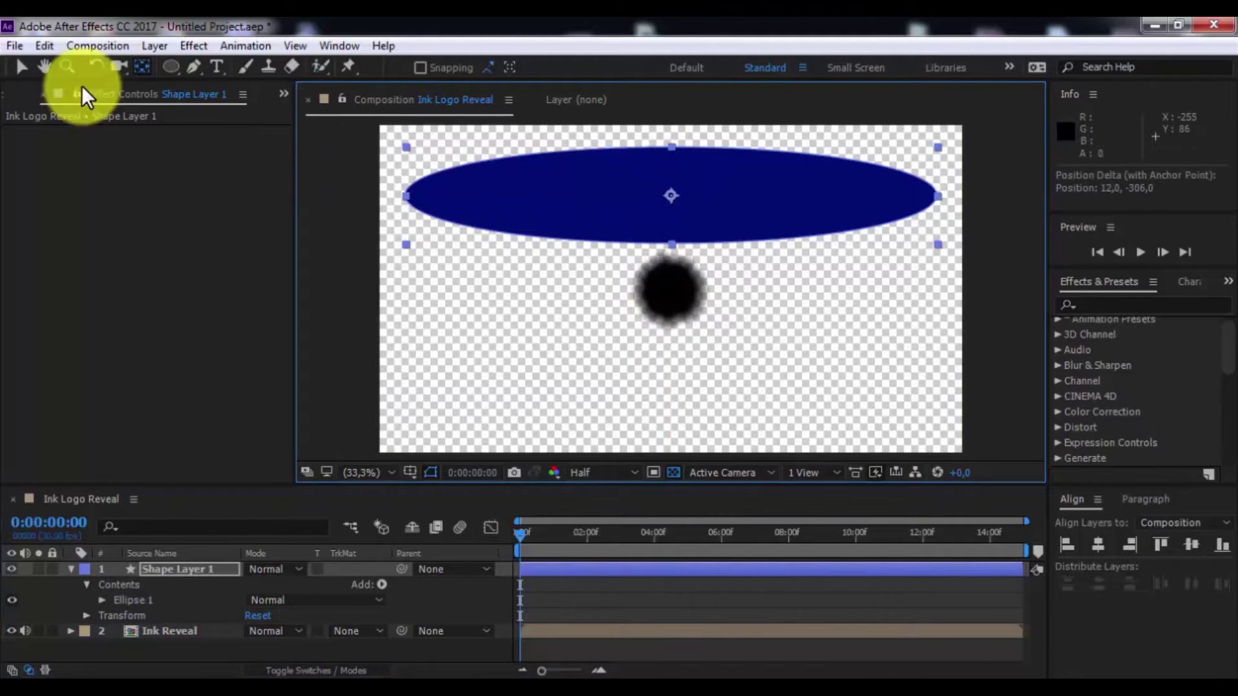
click(15, 66)
key(p)
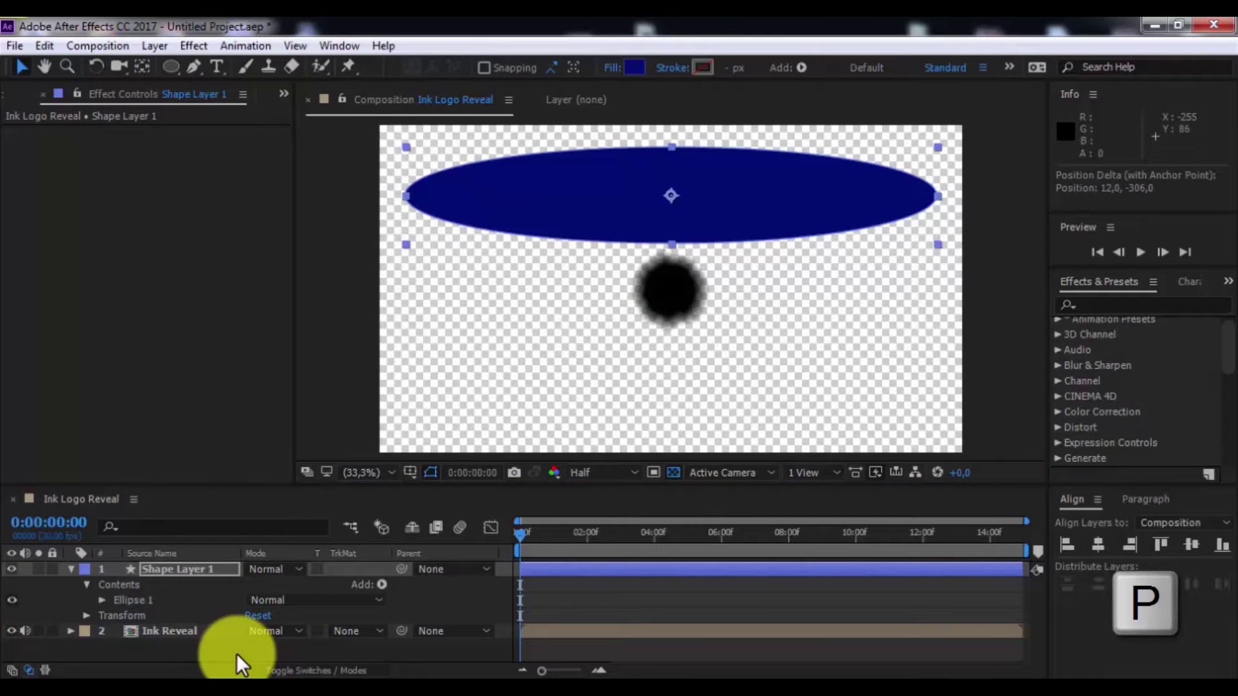
drag(289, 585, 100, 598)
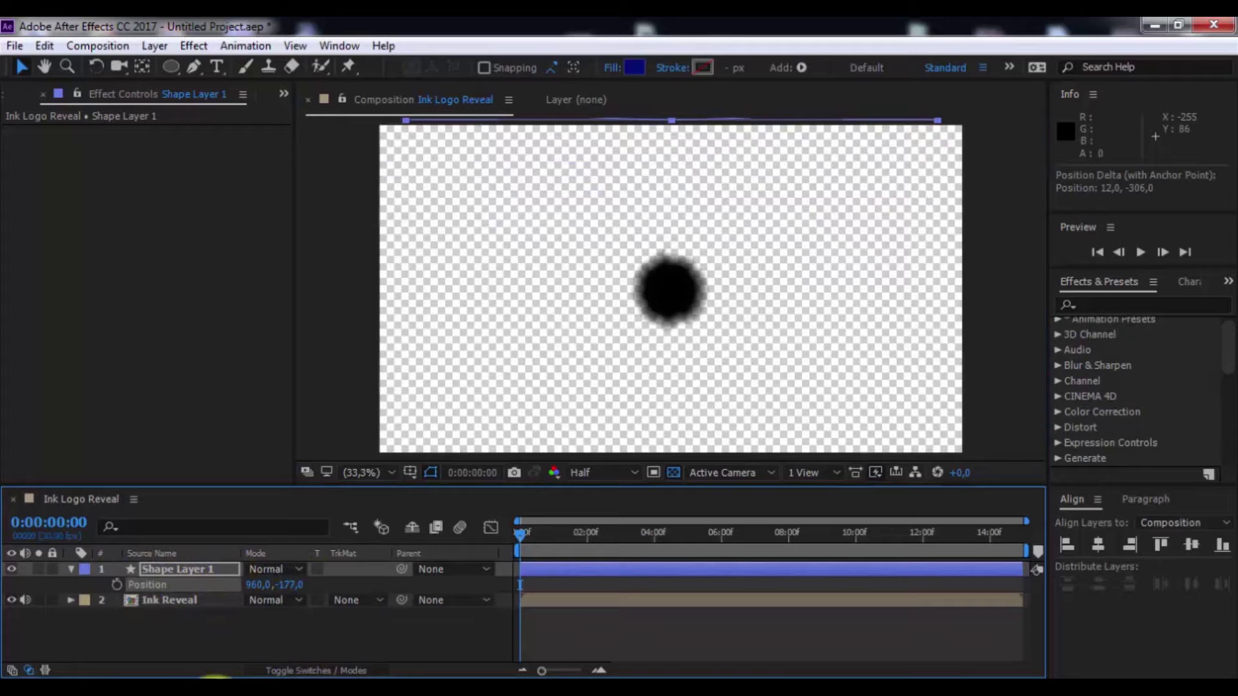
click(299, 648)
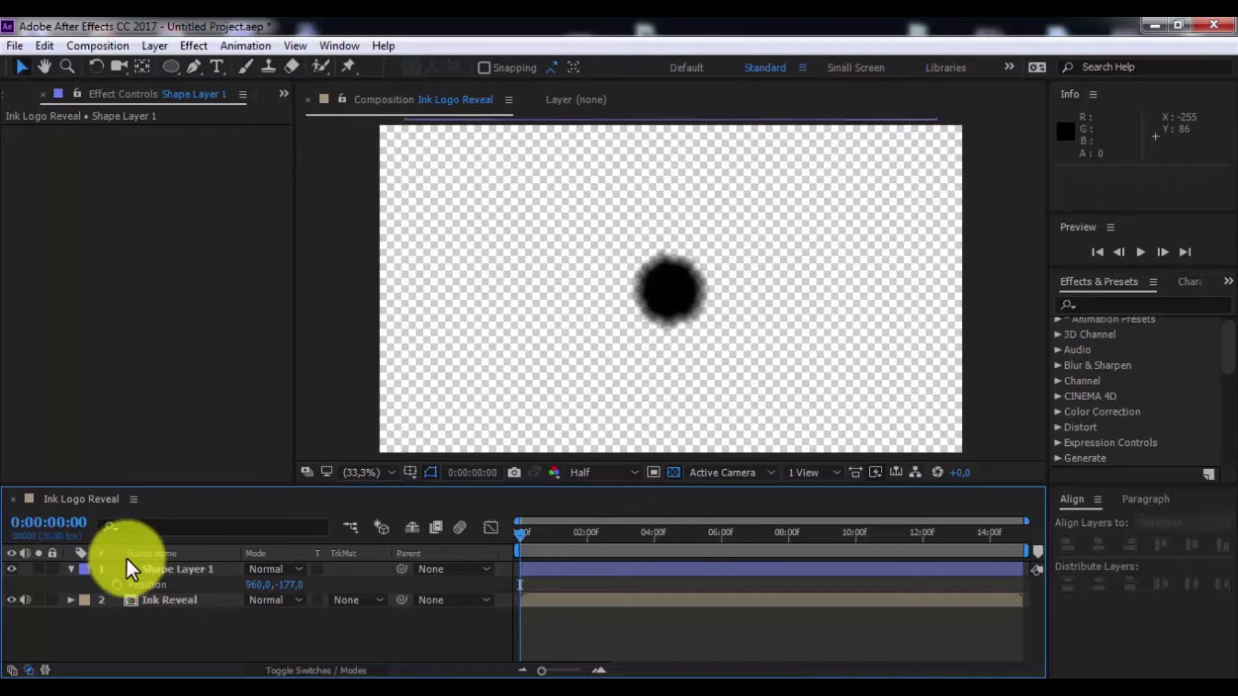
Keyframe the ellipse's vertical Scale 100% at start, 228% near one second, 100% at 0:00:02:18
click(145, 568)
key(s)
click(164, 638)
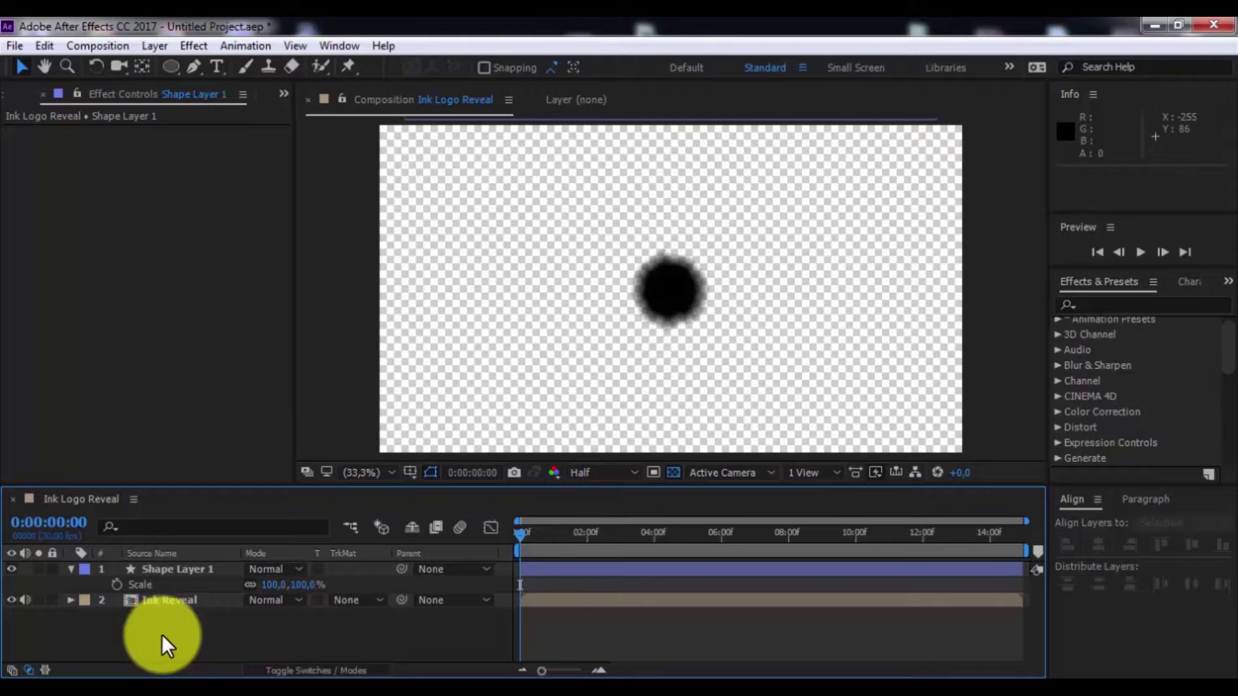
click(117, 584)
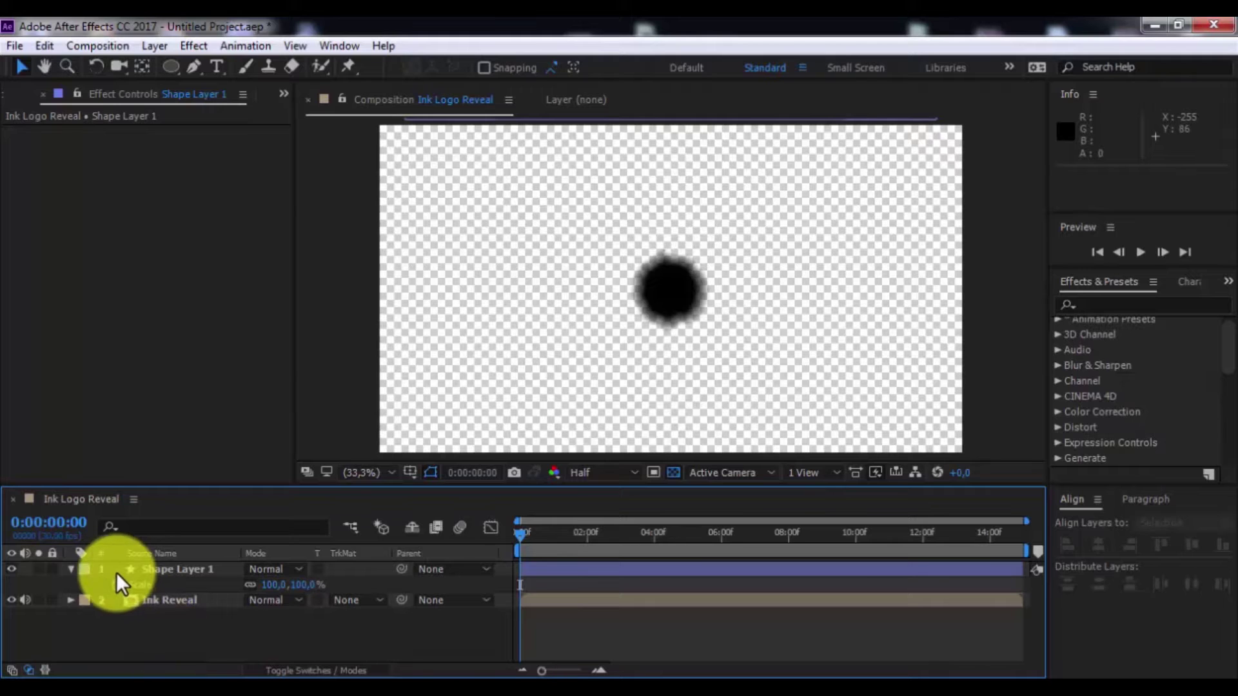
click(552, 535)
drag(291, 585, 417, 585)
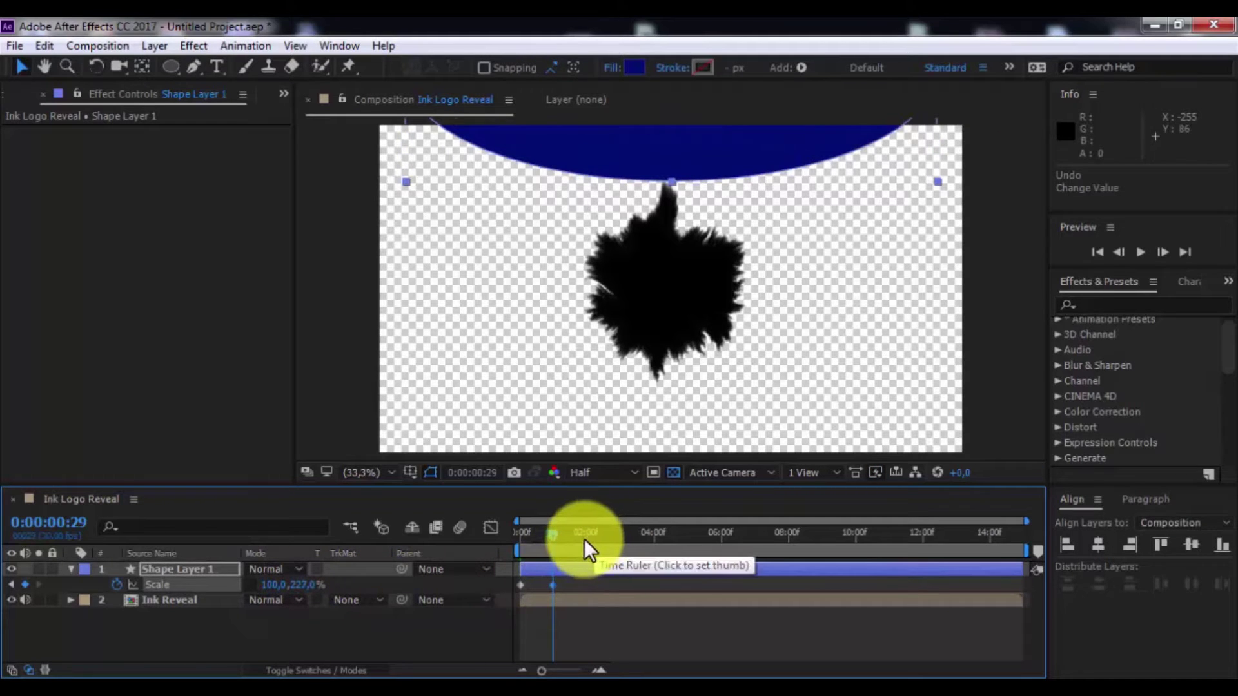
key(space)
click(305, 583)
text(100)
key(Return)
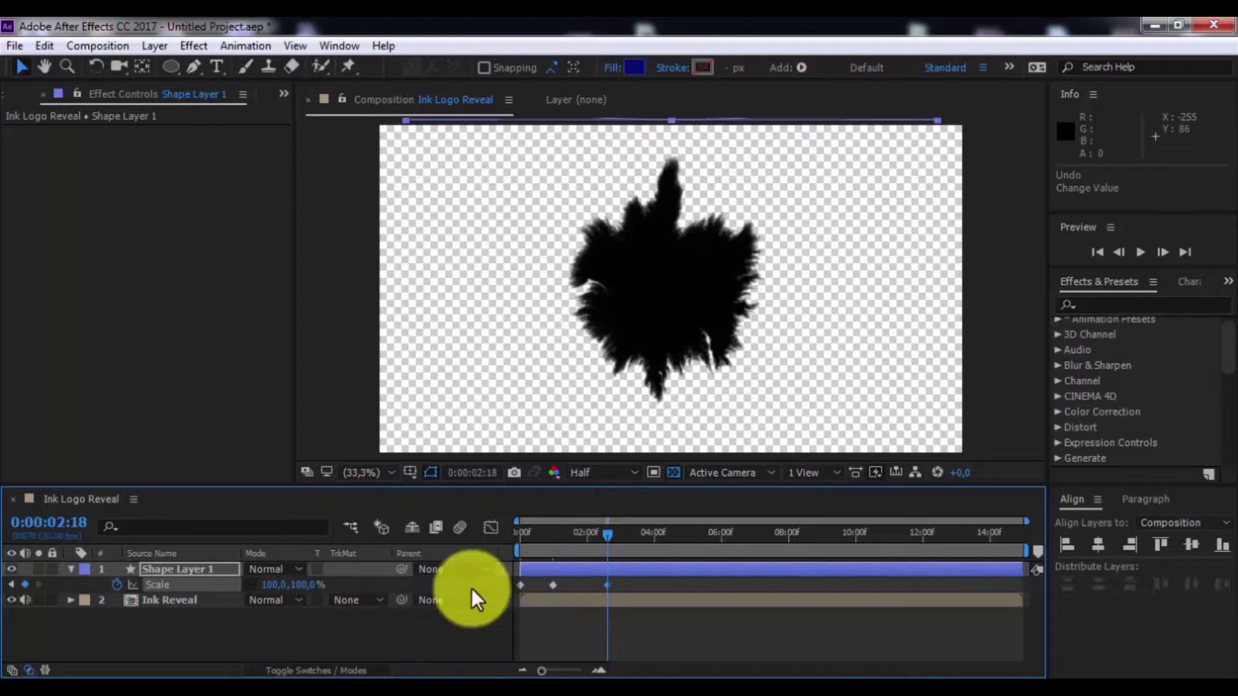
Apply Easy Ease to the scale keyframes and preview the animation
right_click(519, 584)
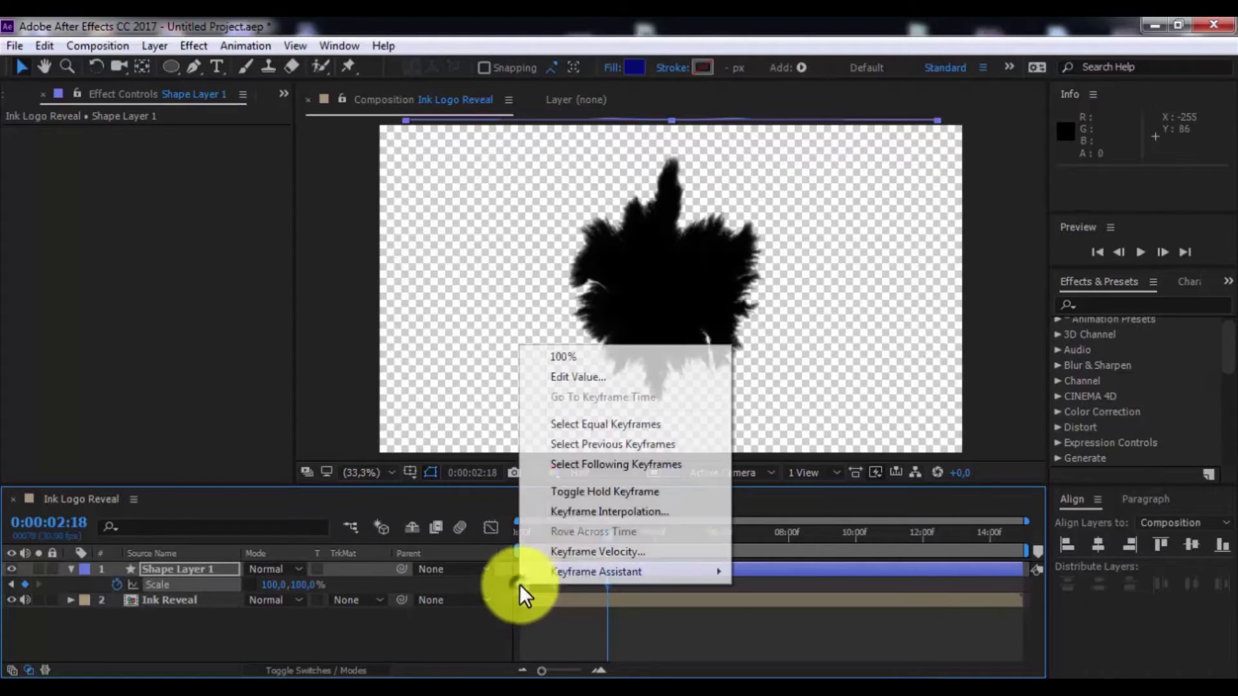
mouse_move(560, 574)
click(819, 451)
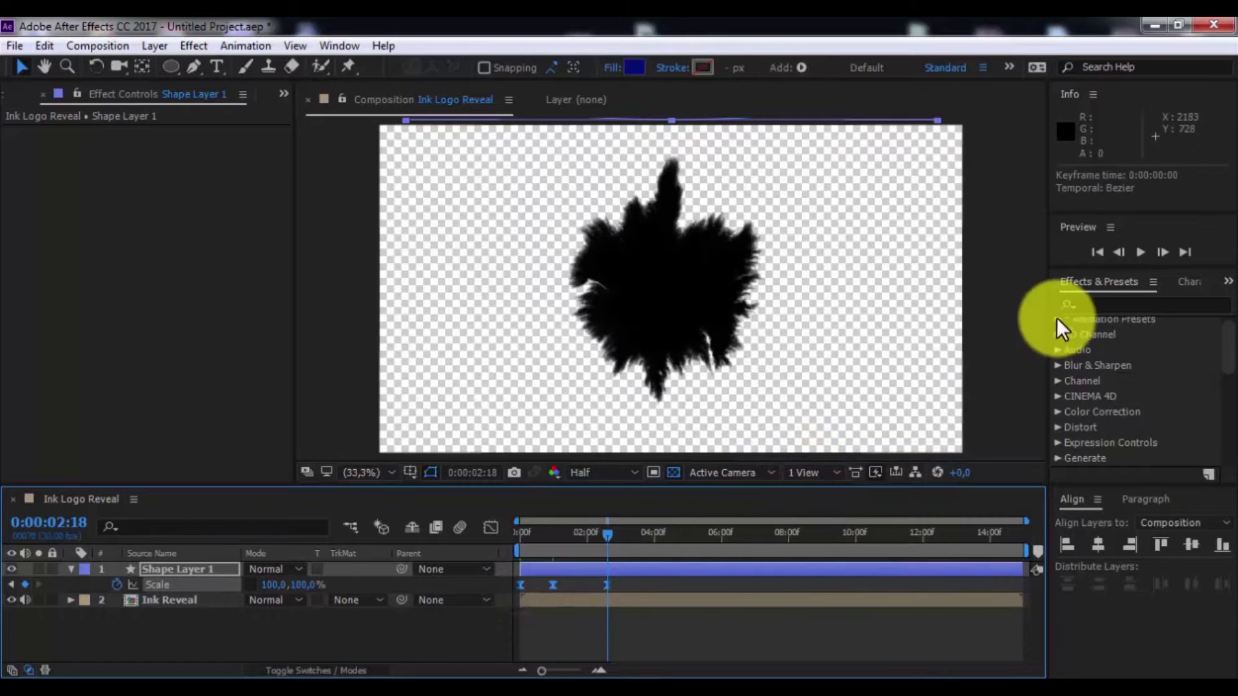
click(1141, 253)
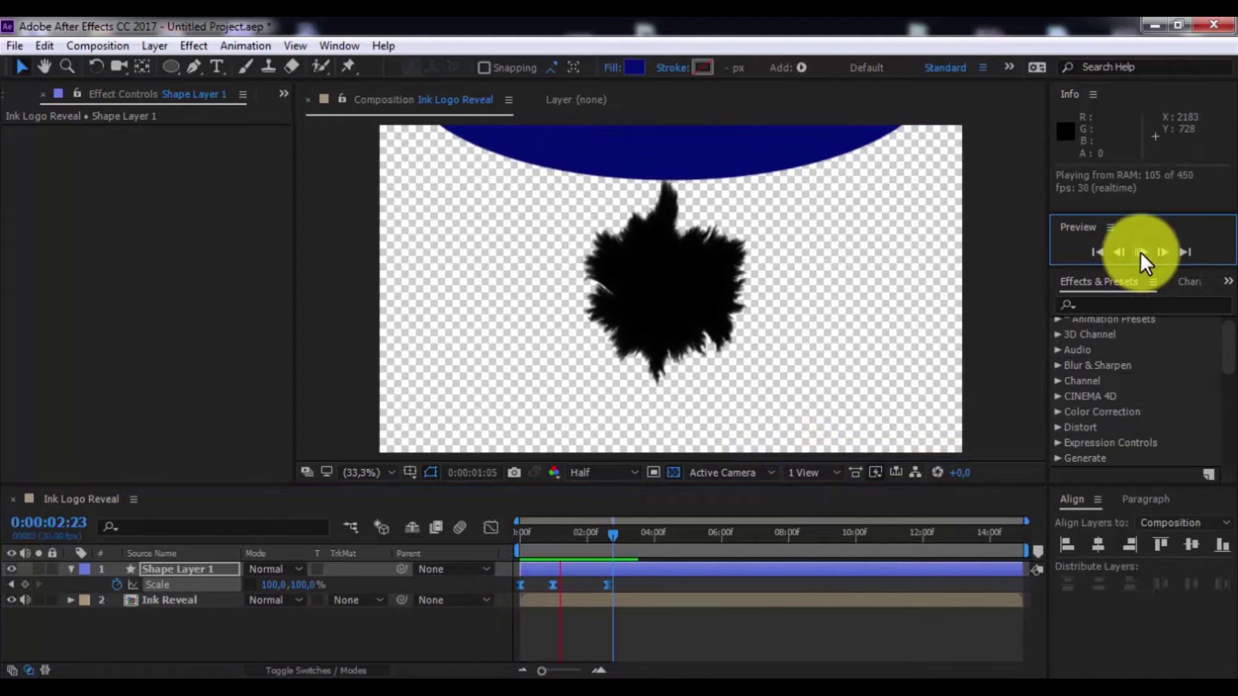
click(658, 638)
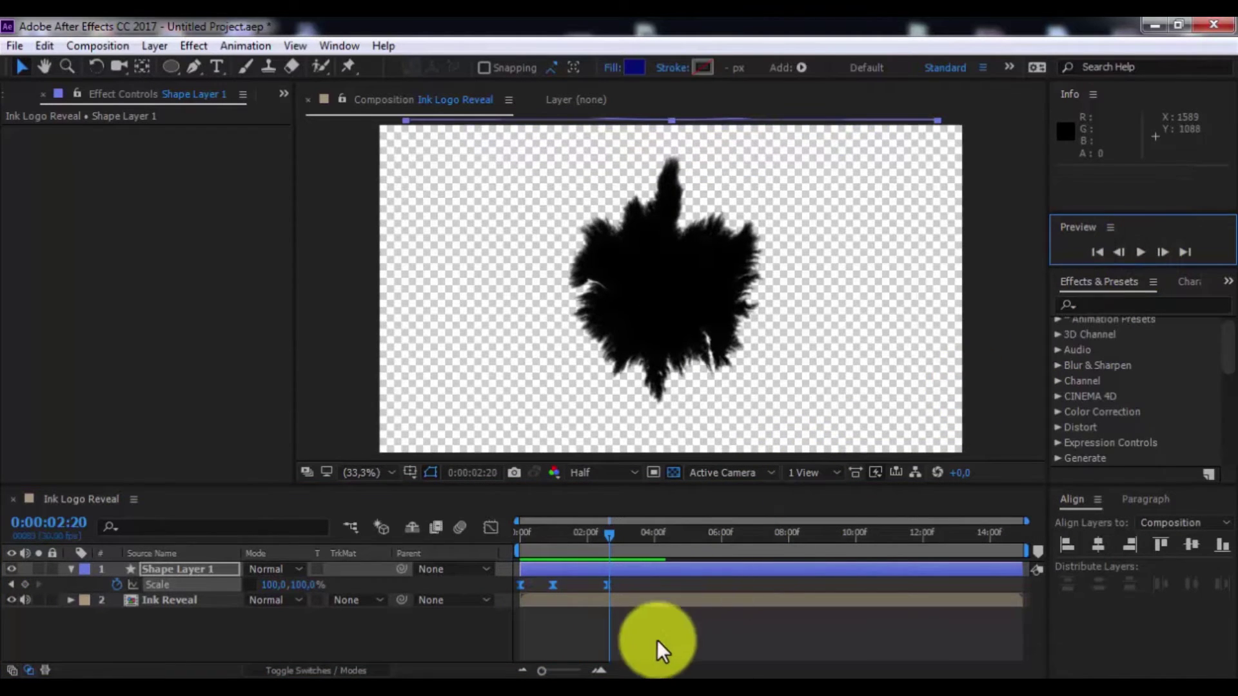
click(69, 570)
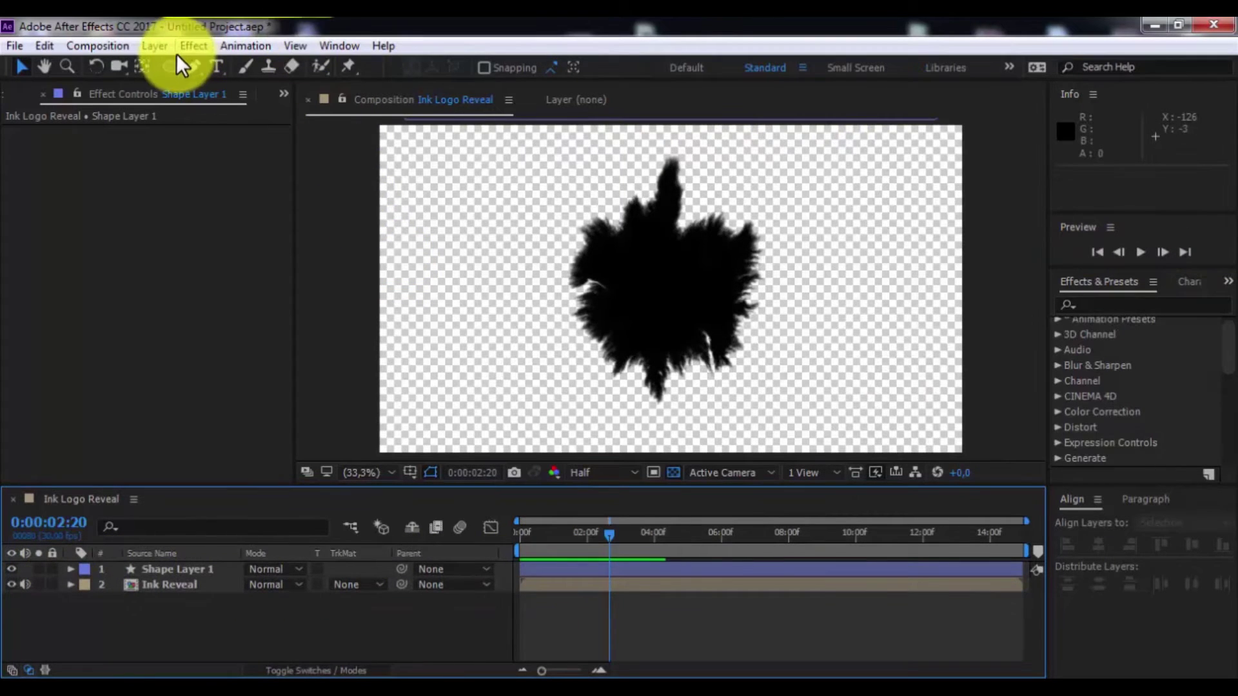
Draw a small blue circle above the blot and centre it horizontally
mouse_move(173, 66)
mouse_down()
mouse_move(254, 75)
mouse_move(263, 105)
mouse_up()
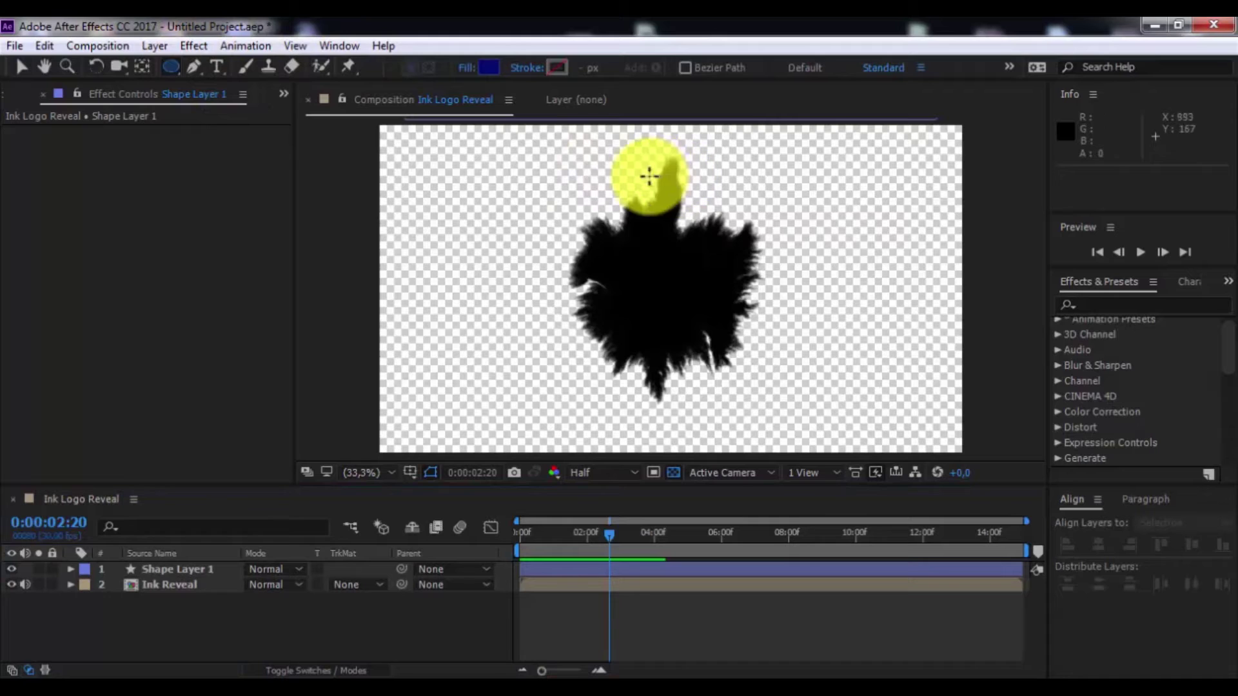
drag(635, 167, 672, 203)
key(s)
click(563, 534)
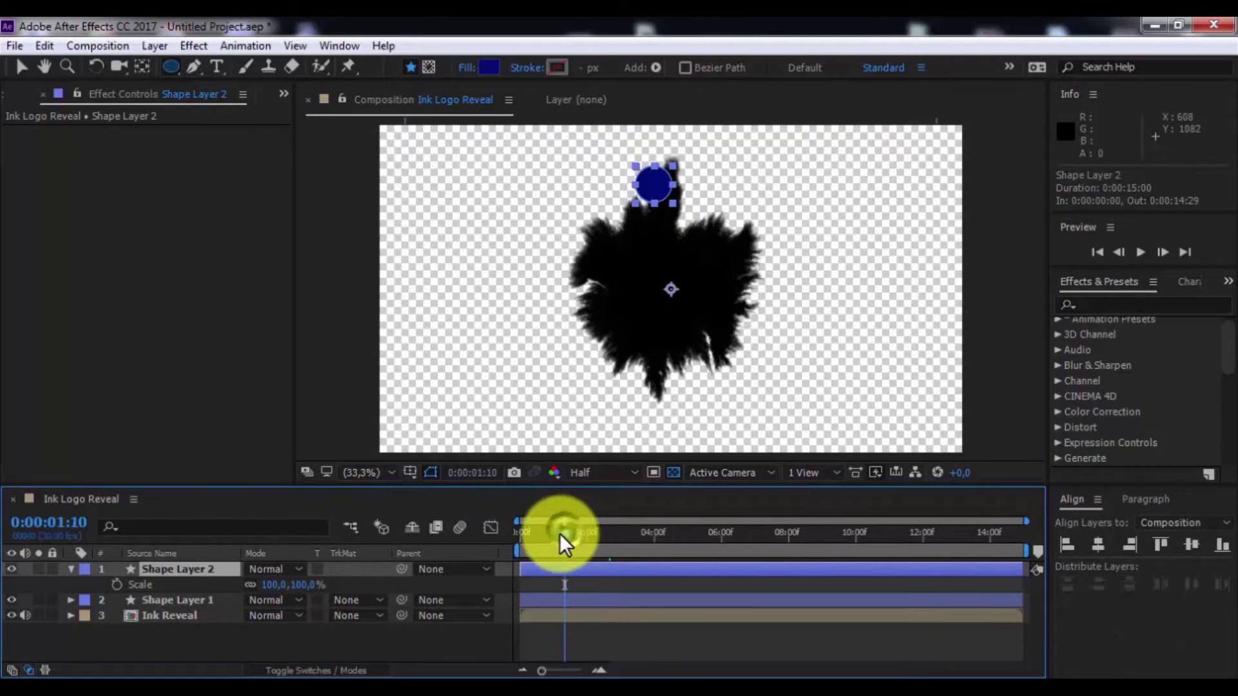
click(1098, 545)
key(v)
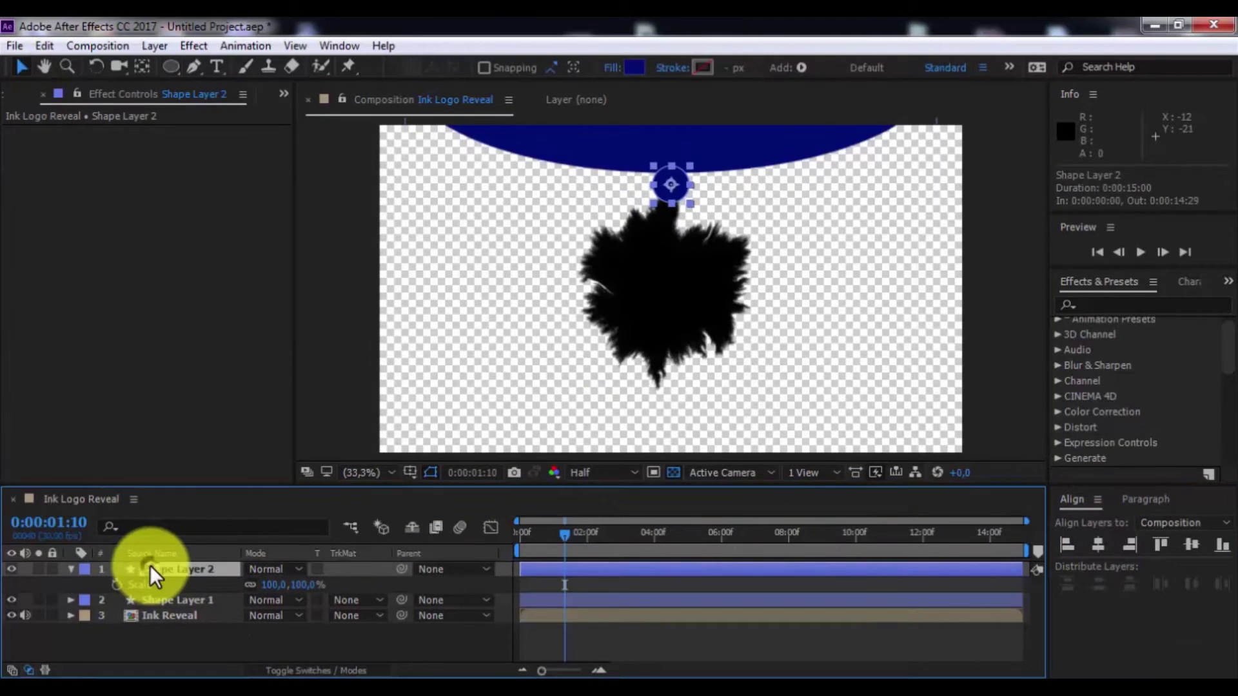
Animate the circle's Position from above the top edge at 0:00:01:01 to comp centre at 0:00:02:15
click(150, 567)
key(p)
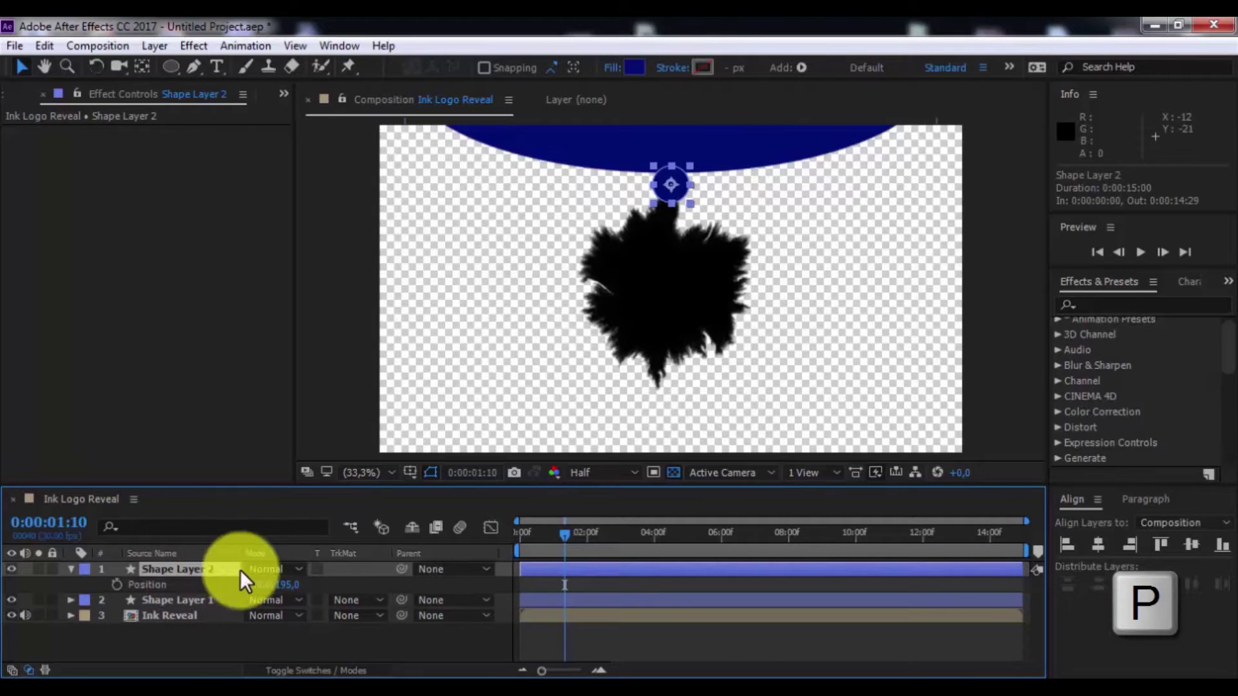
drag(288, 588, 29, 601)
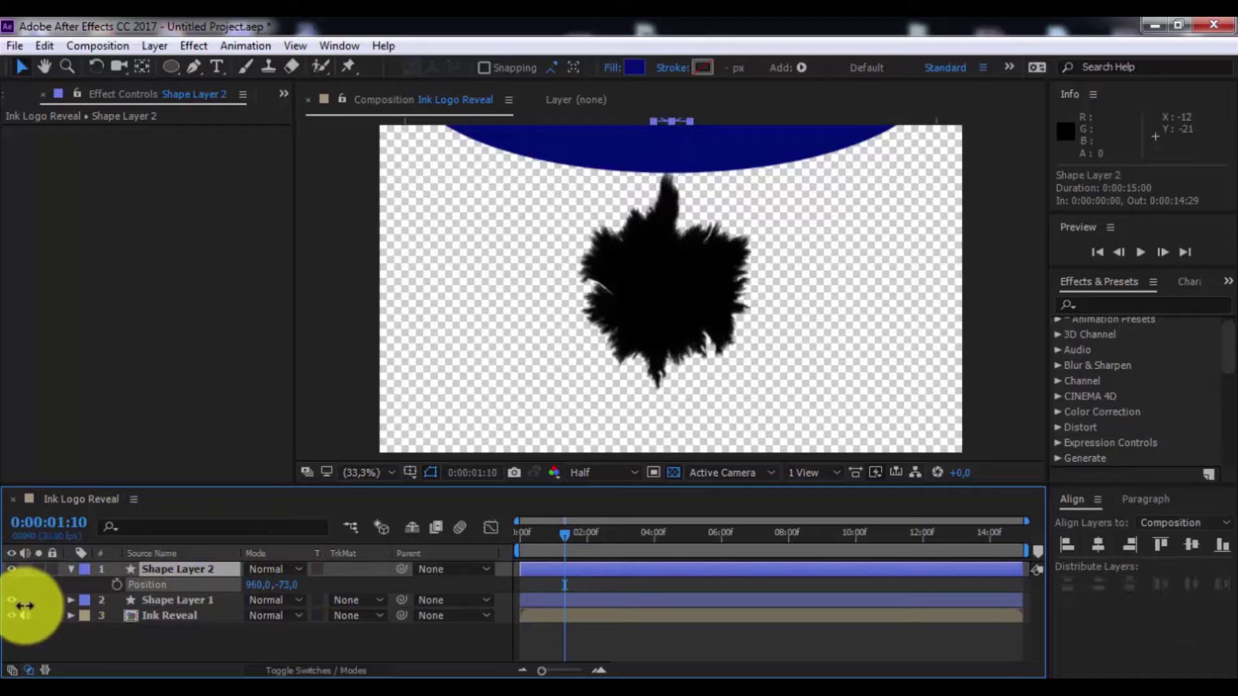
click(556, 540)
click(117, 584)
drag(584, 543, 603, 537)
drag(278, 584, 862, 567)
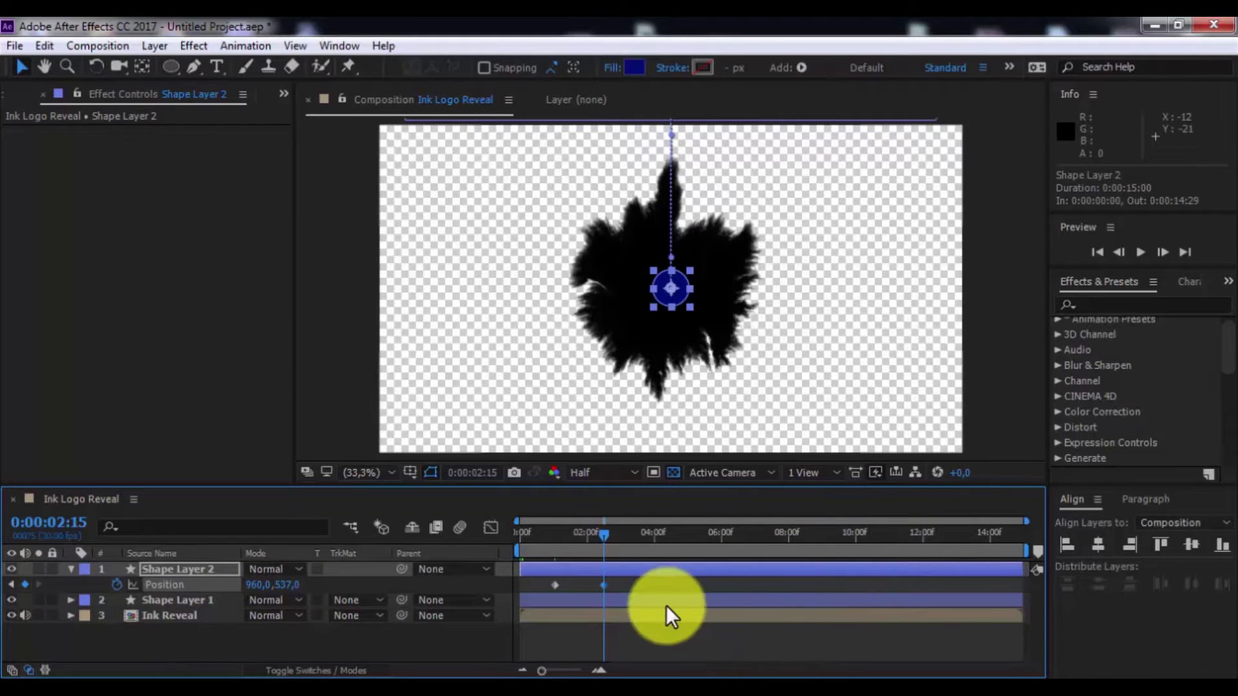
Delay the Ink Reveal layer to start at 0:00:03:22 and preview the result
click(633, 579)
drag(601, 535, 433, 533)
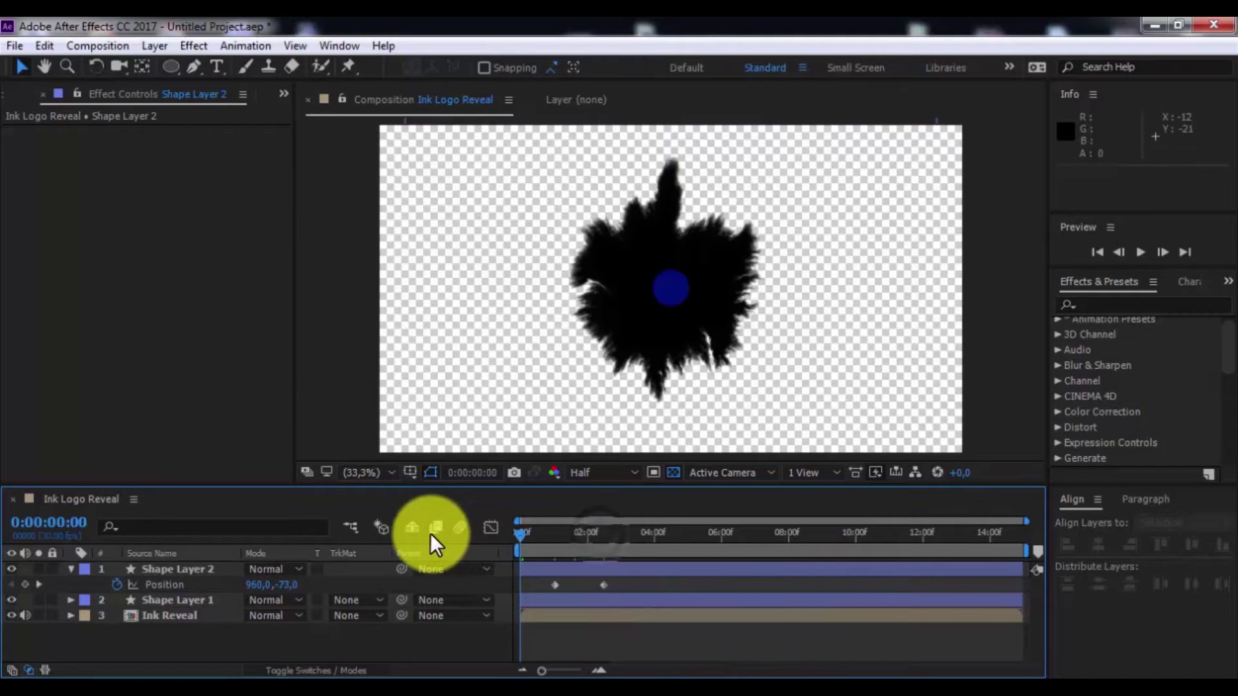
drag(600, 615, 726, 613)
click(1139, 253)
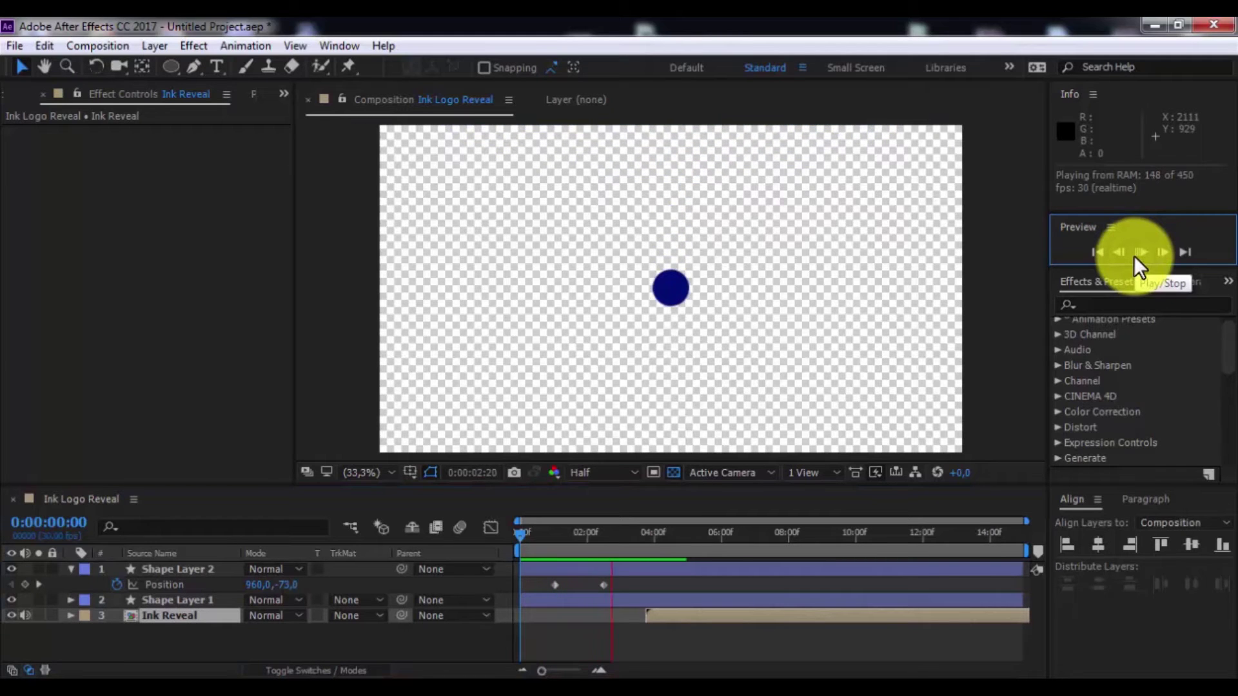
click(1139, 252)
click(569, 592)
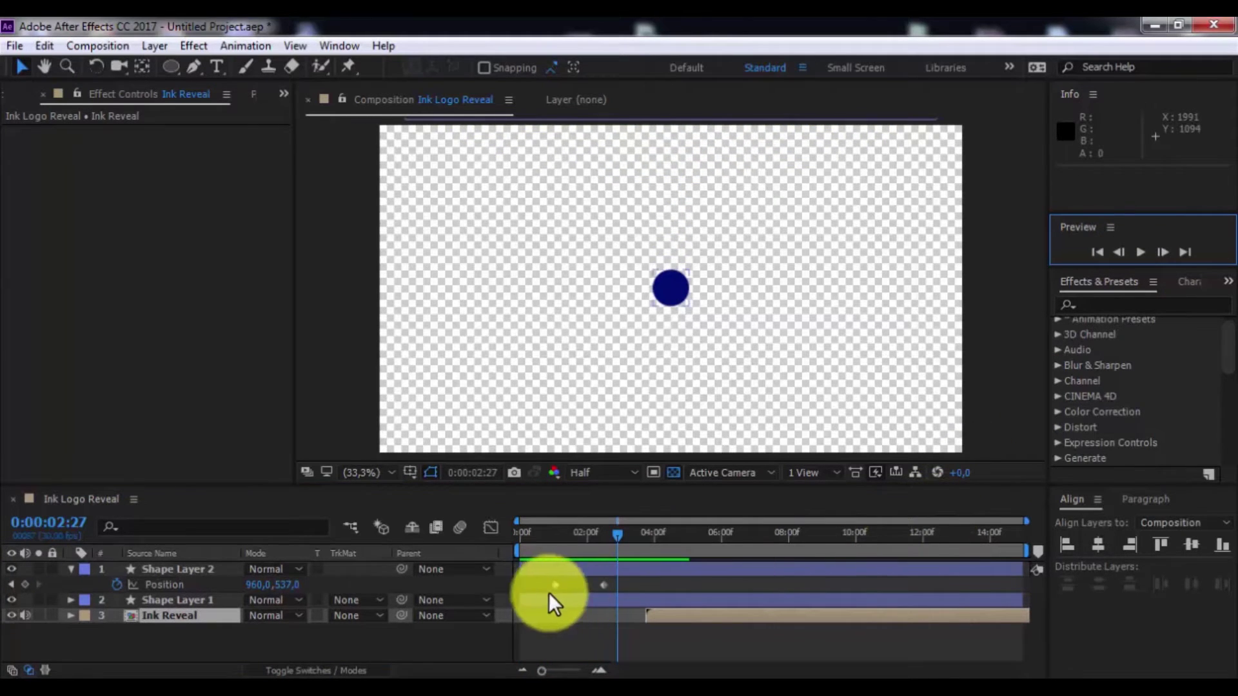
click(71, 569)
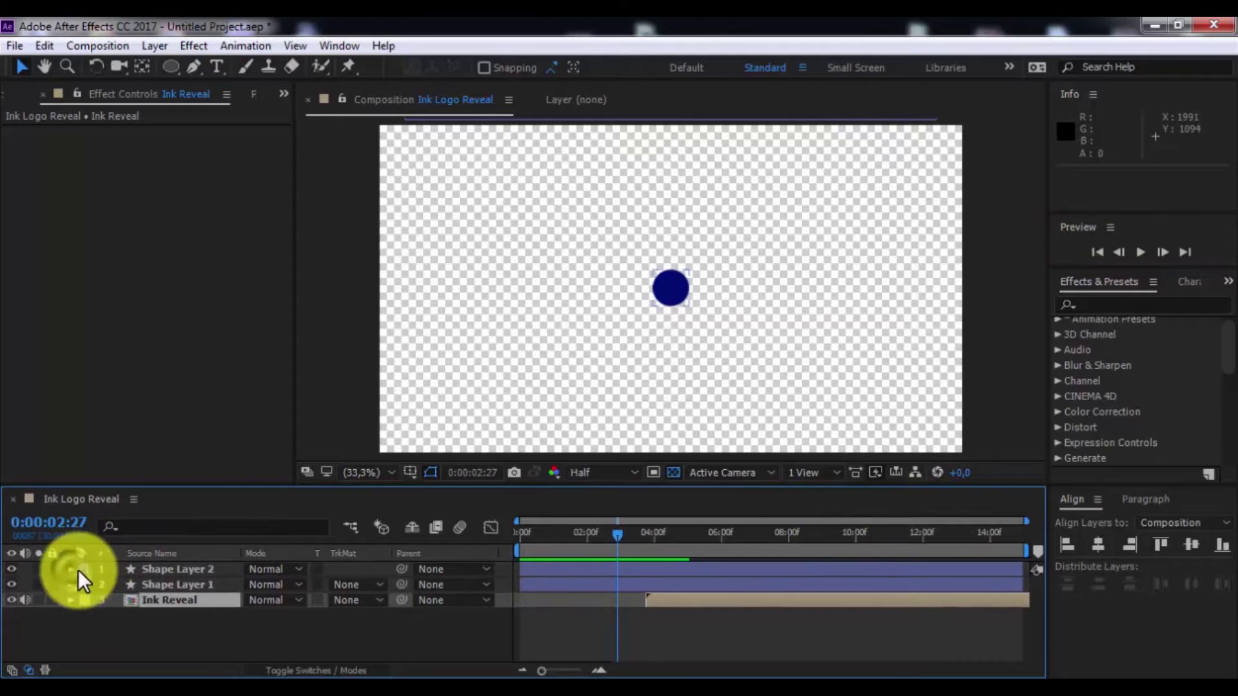
Add an adjustment layer with Fast Blur (Legacy) at blurriness 30
mouse_move(564, 531)
mouse_down()
mouse_move(597, 533)
mouse_move(581, 538)
mouse_up()
right_click(262, 637)
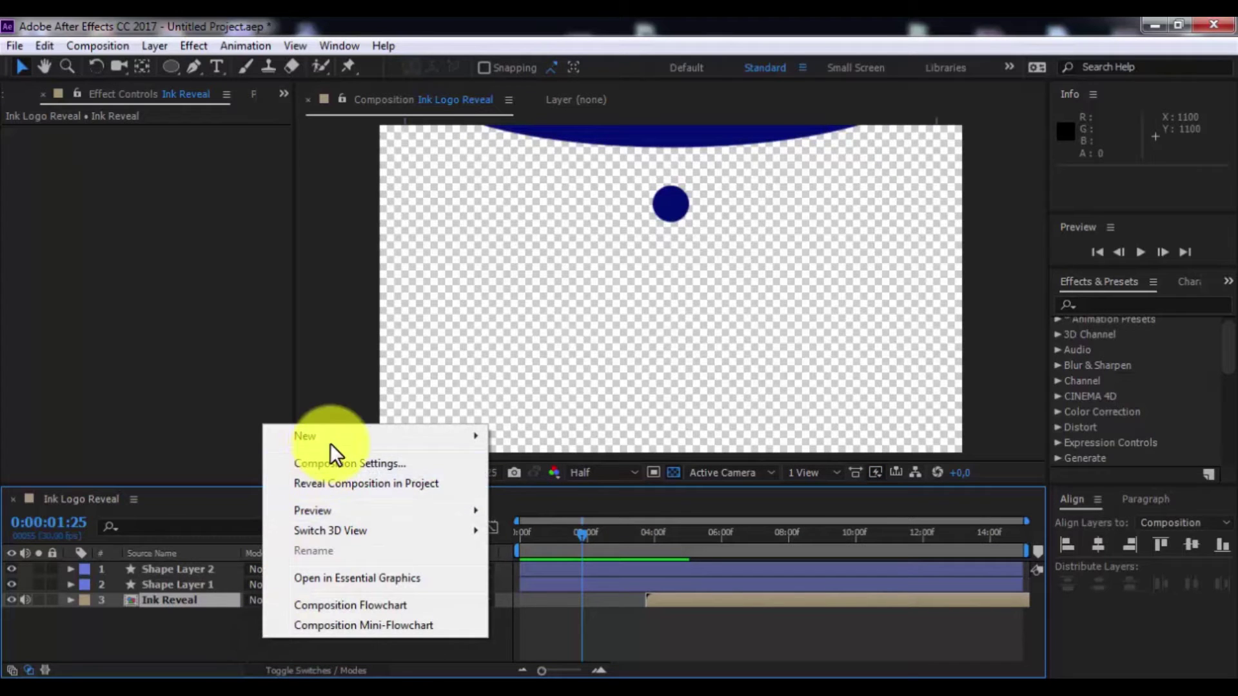
mouse_move(310, 436)
click(566, 584)
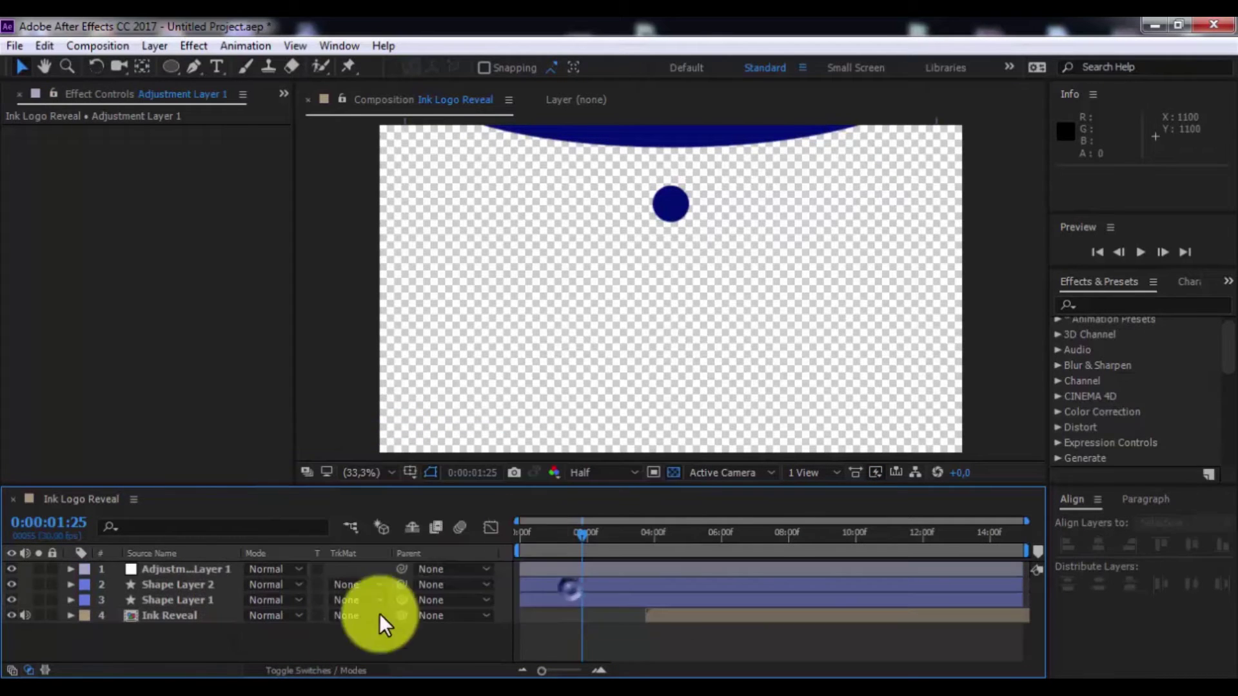
click(1107, 307)
text(fast b)
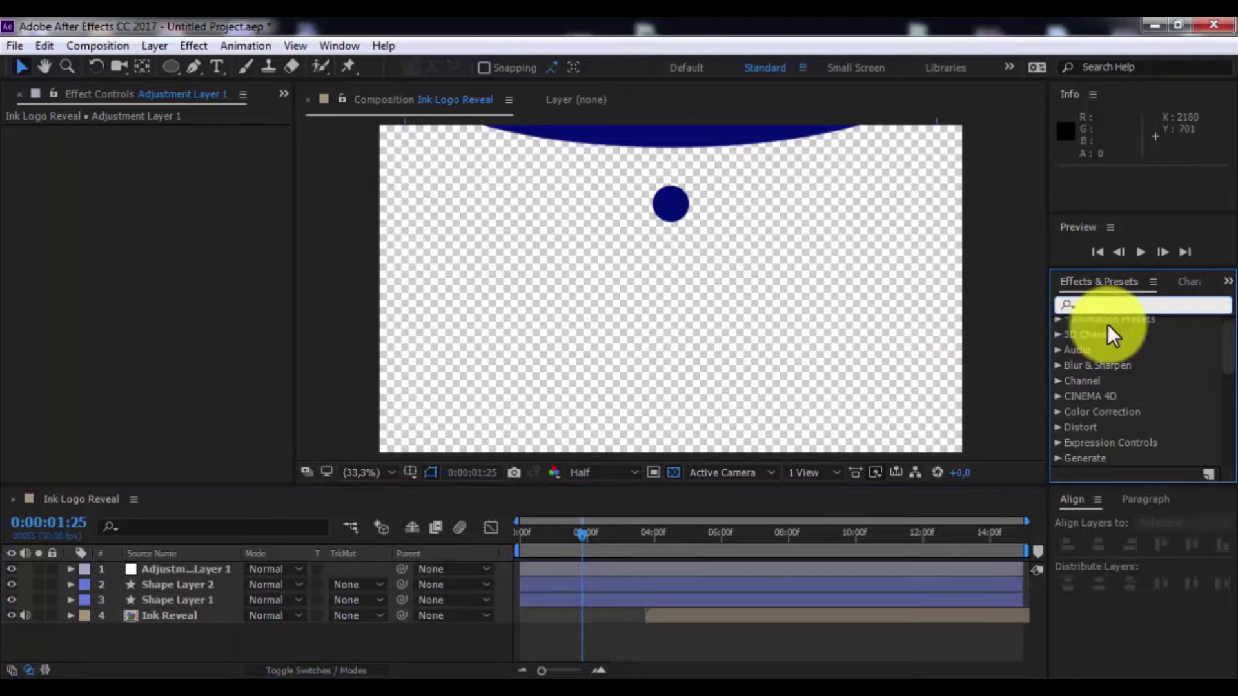
text(l)
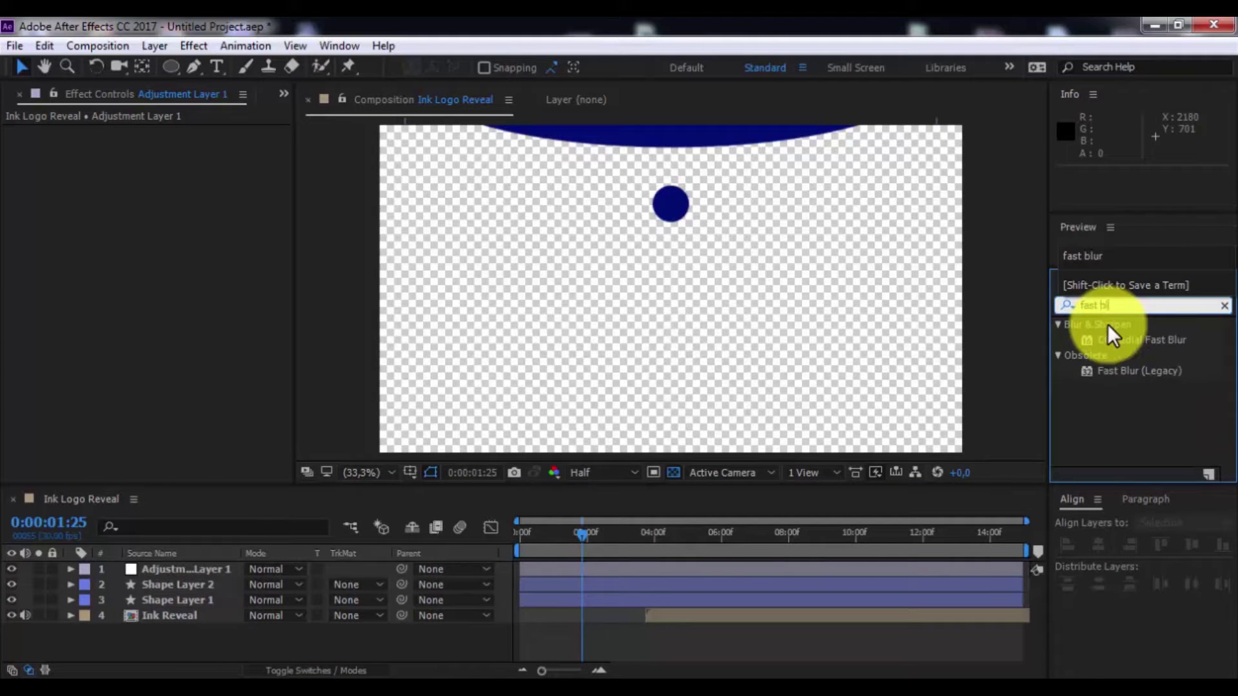
text(ur)
drag(1146, 370, 195, 574)
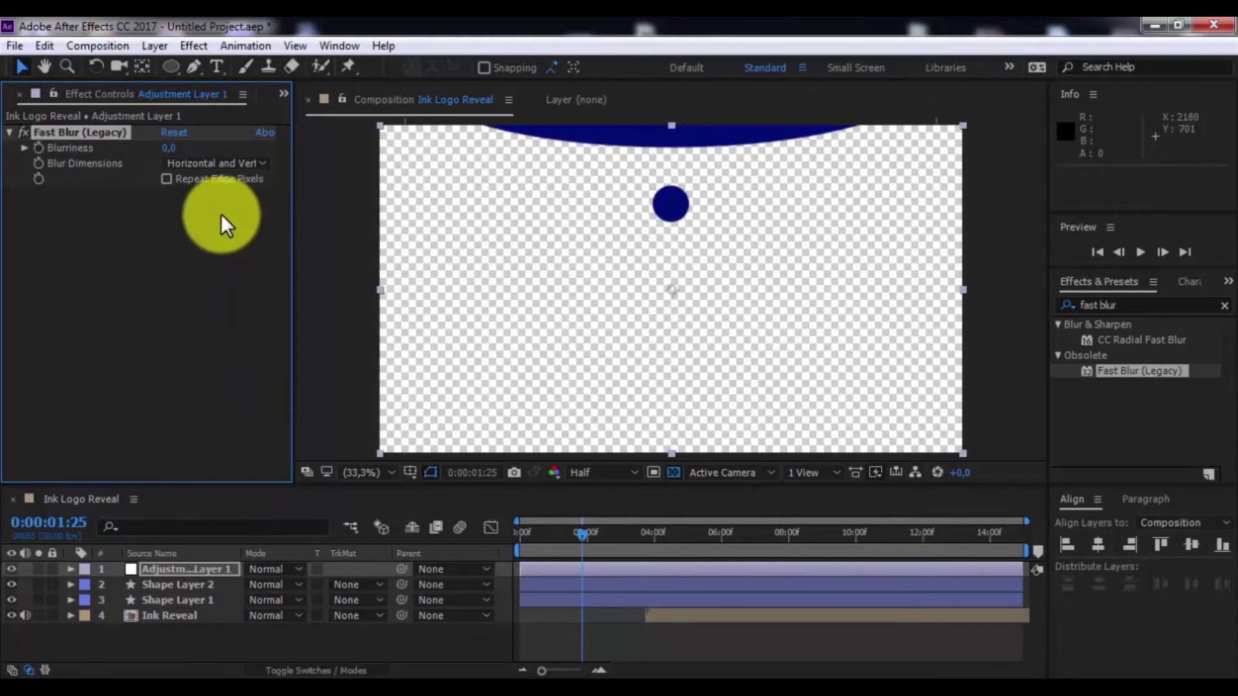
drag(165, 152, 175, 148)
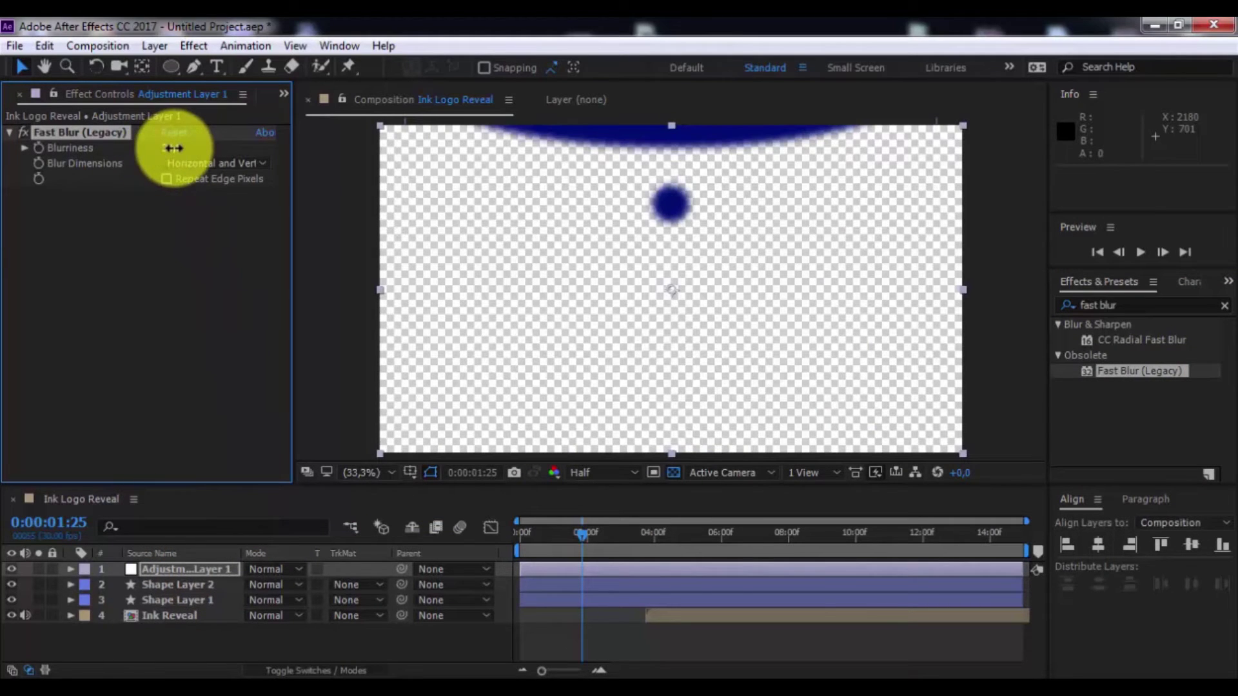
Add Simple Choker to the adjustment layer with Choke Matte 20
click(1130, 305)
text(simple)
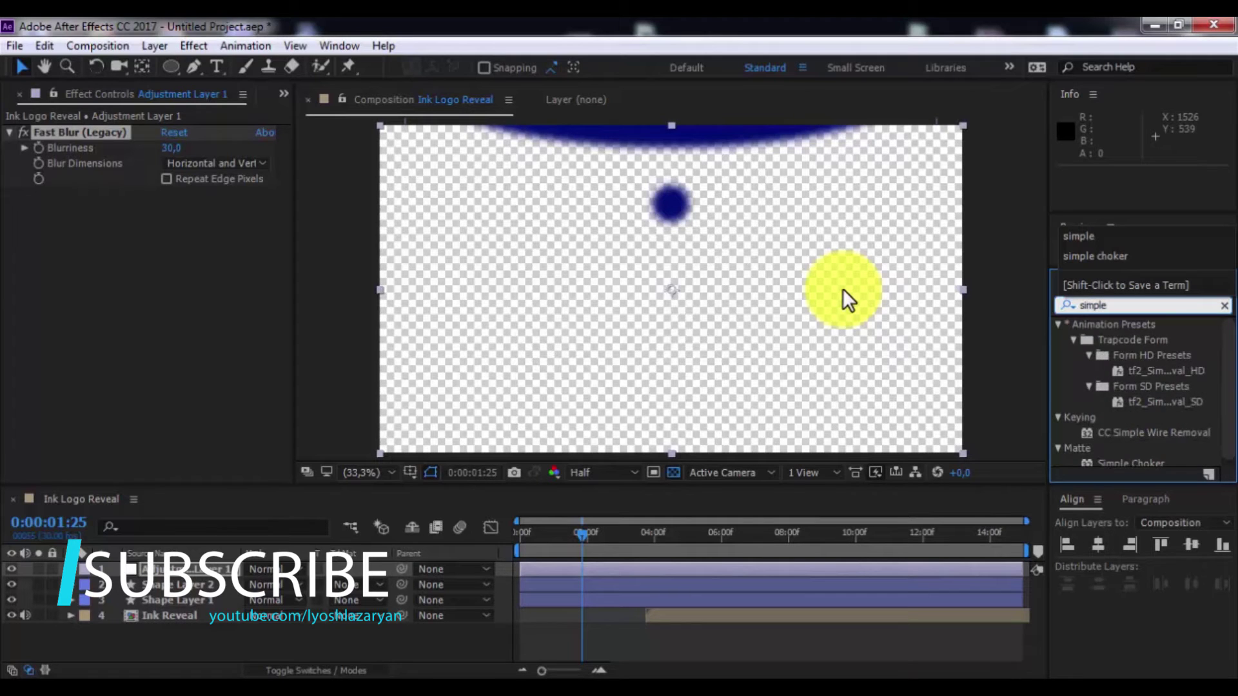
text( choker)
drag(1154, 340, 184, 365)
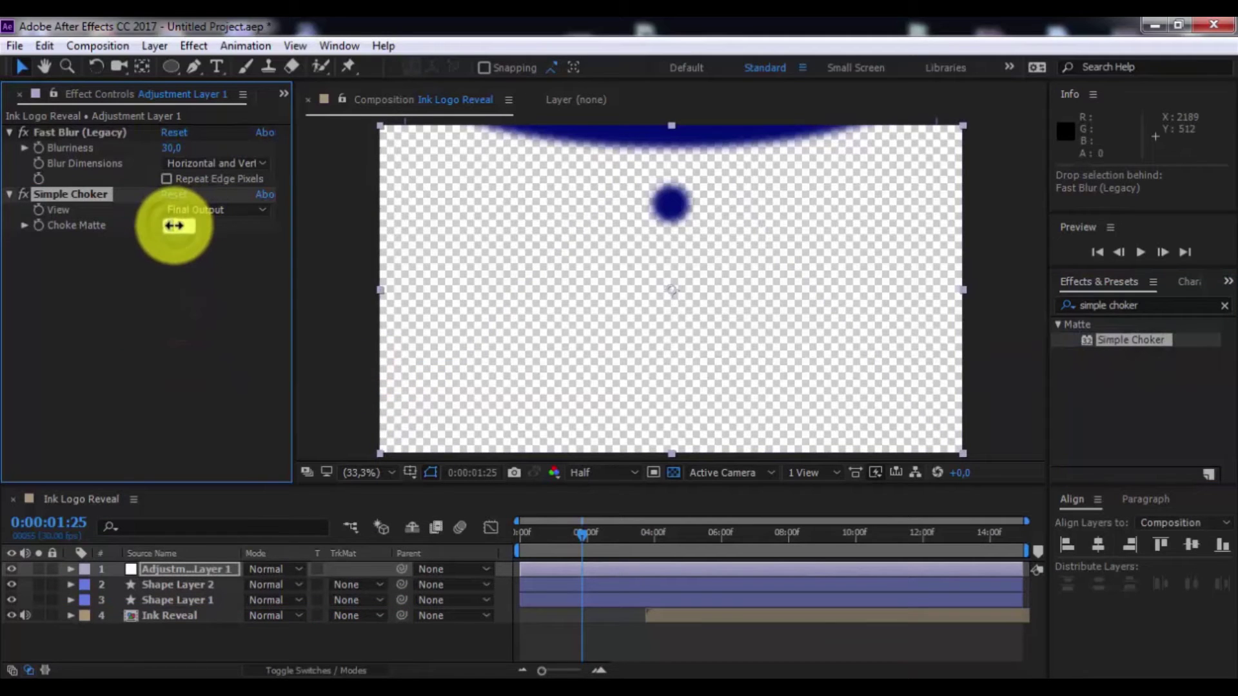
drag(174, 225, 177, 224)
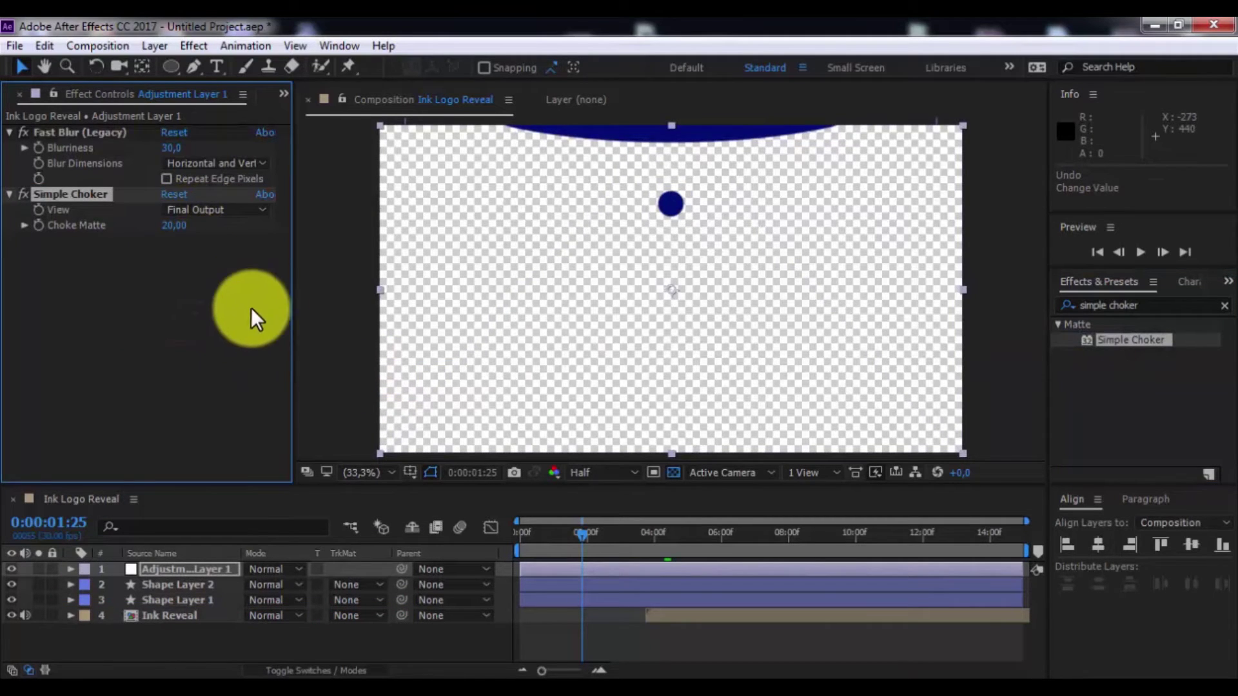
click(182, 314)
Duplicate the drop circle, offset the copy five frames later and scale it to 45%
mouse_move(577, 538)
mouse_down()
mouse_move(559, 538)
mouse_move(580, 539)
mouse_up()
scroll(702, 258, up, 3)
drag(704, 335, 704, 229)
click(594, 585)
key(ctrl+d)
drag(570, 603, 555, 606)
key(s)
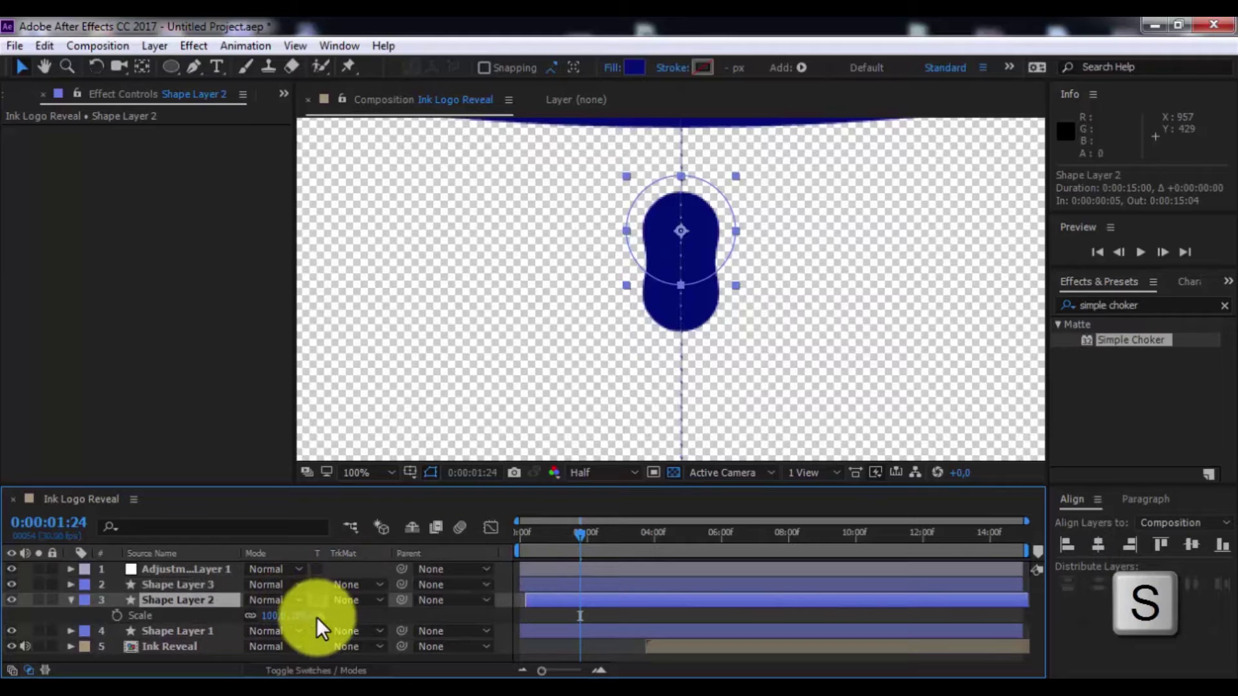
drag(304, 615, 261, 616)
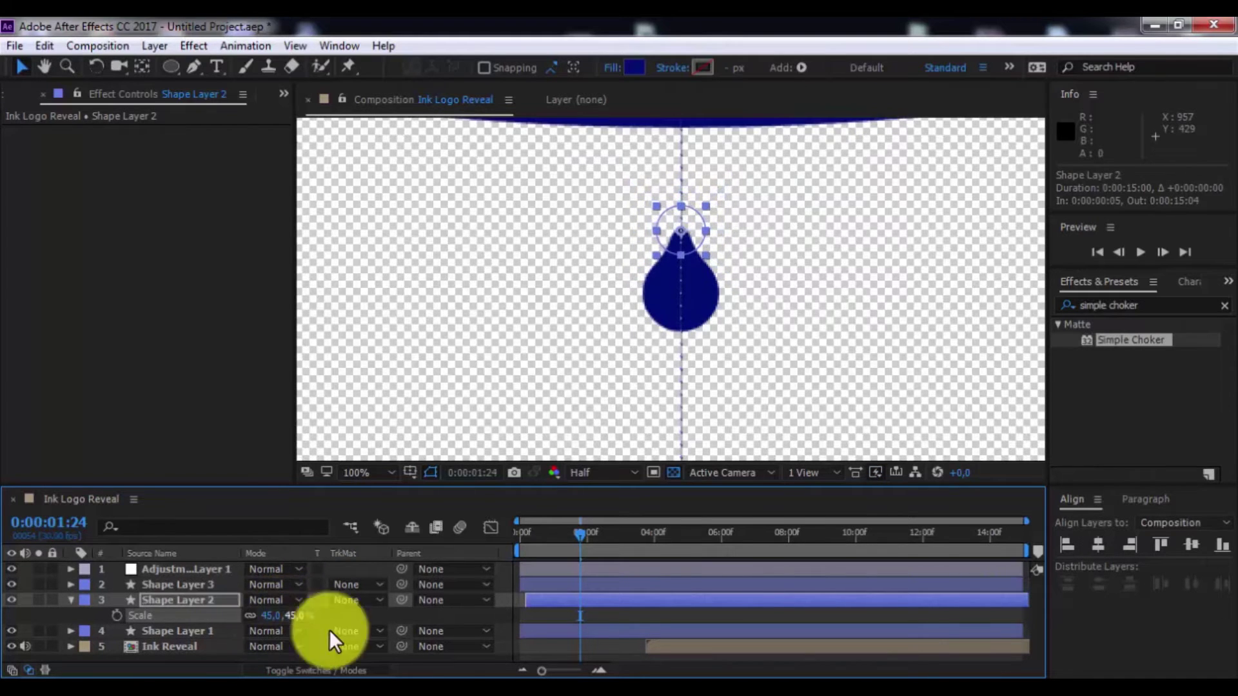
Fit the whole composition in the viewer and move to 0:00:02:16
click(514, 641)
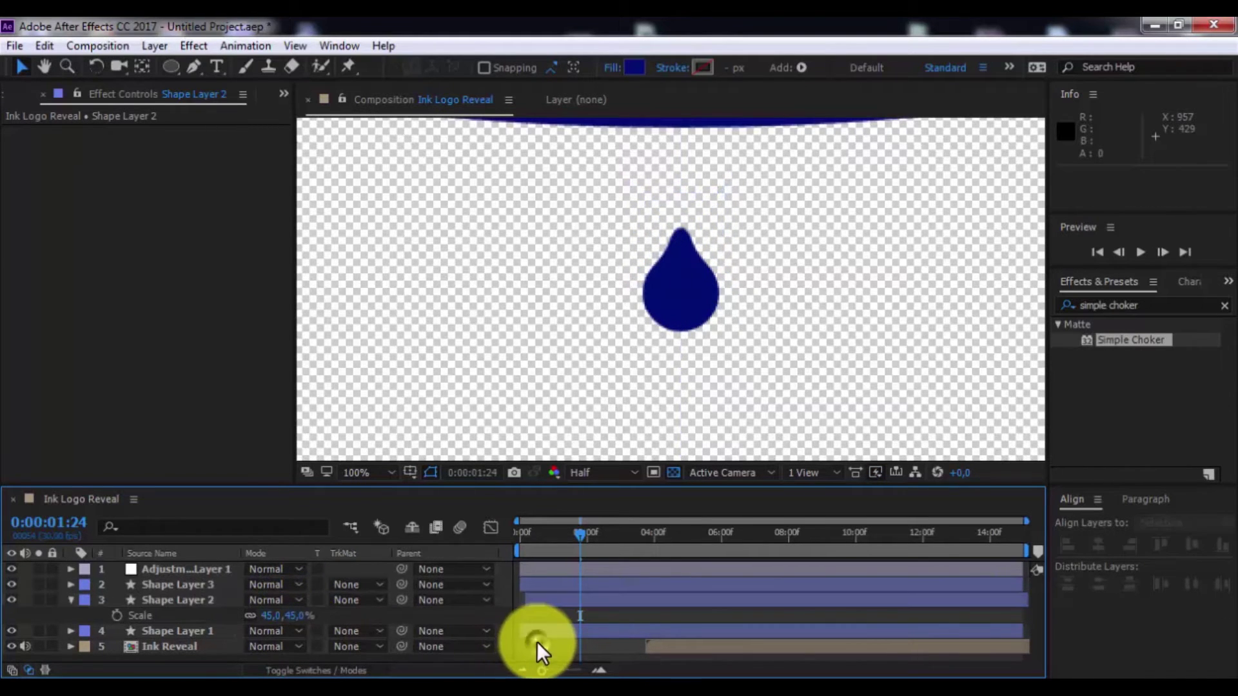
click(71, 599)
click(369, 472)
click(369, 140)
drag(579, 536, 605, 537)
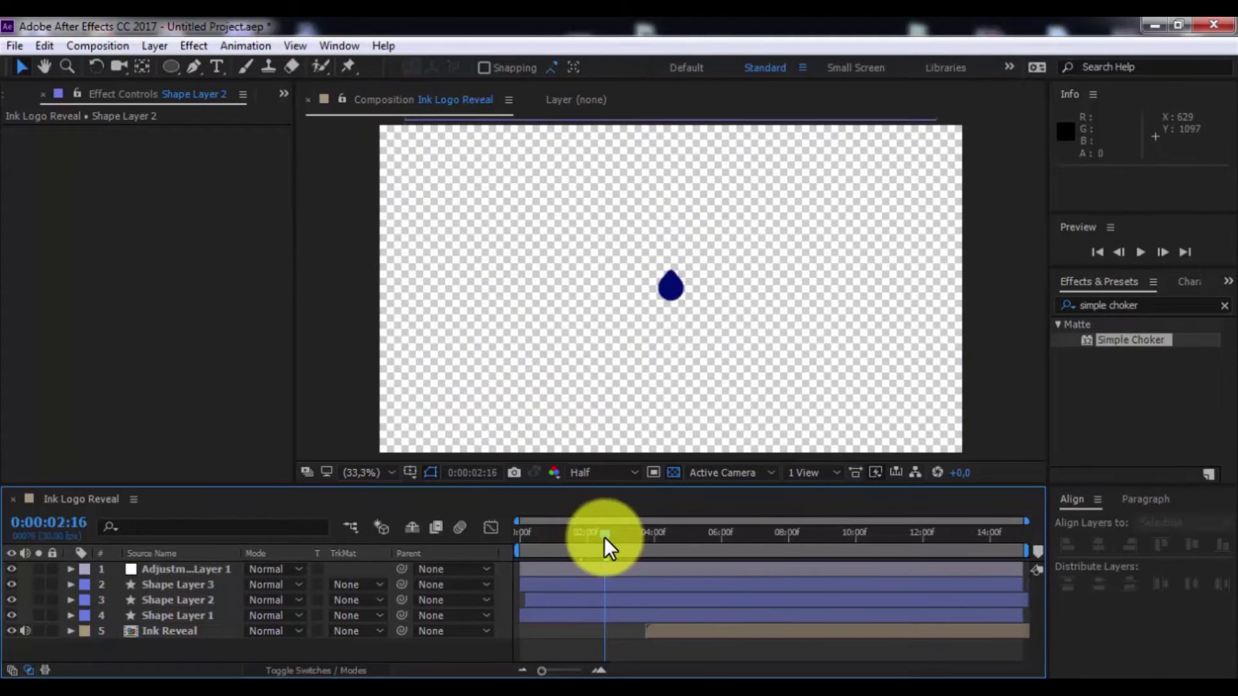
Trim the Ink Reveal layer so it starts at 0:00:02:16
click(680, 629)
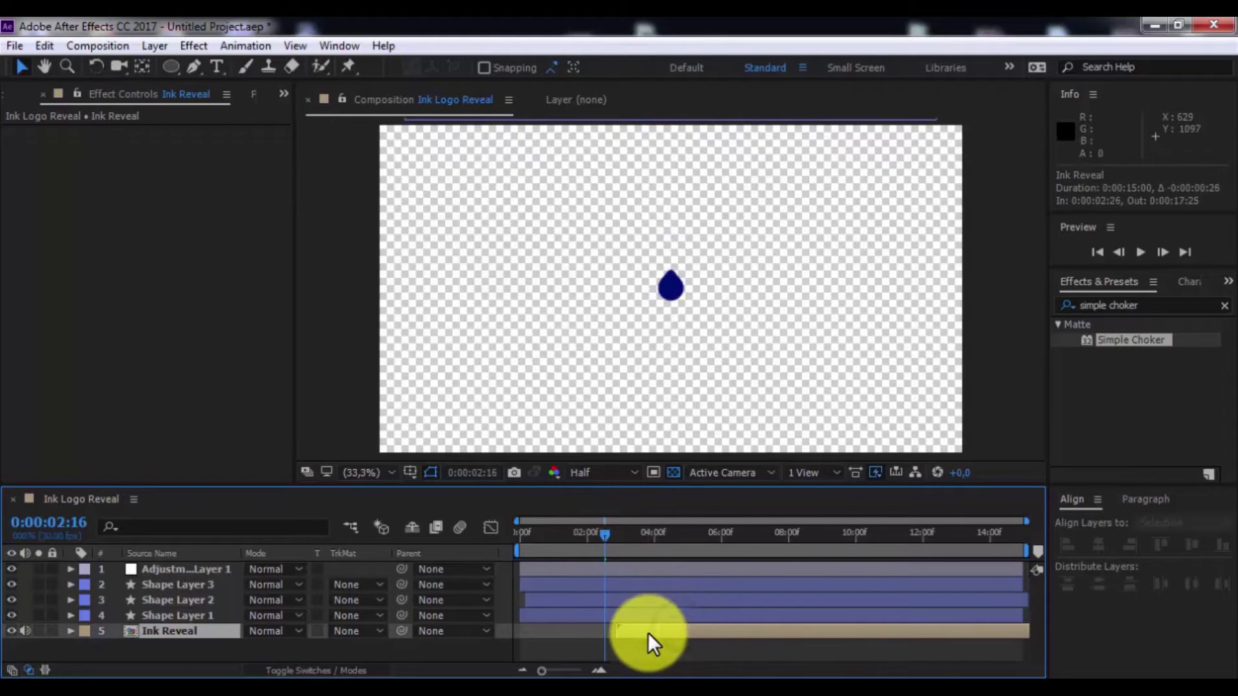
key(bracketleft)
click(624, 540)
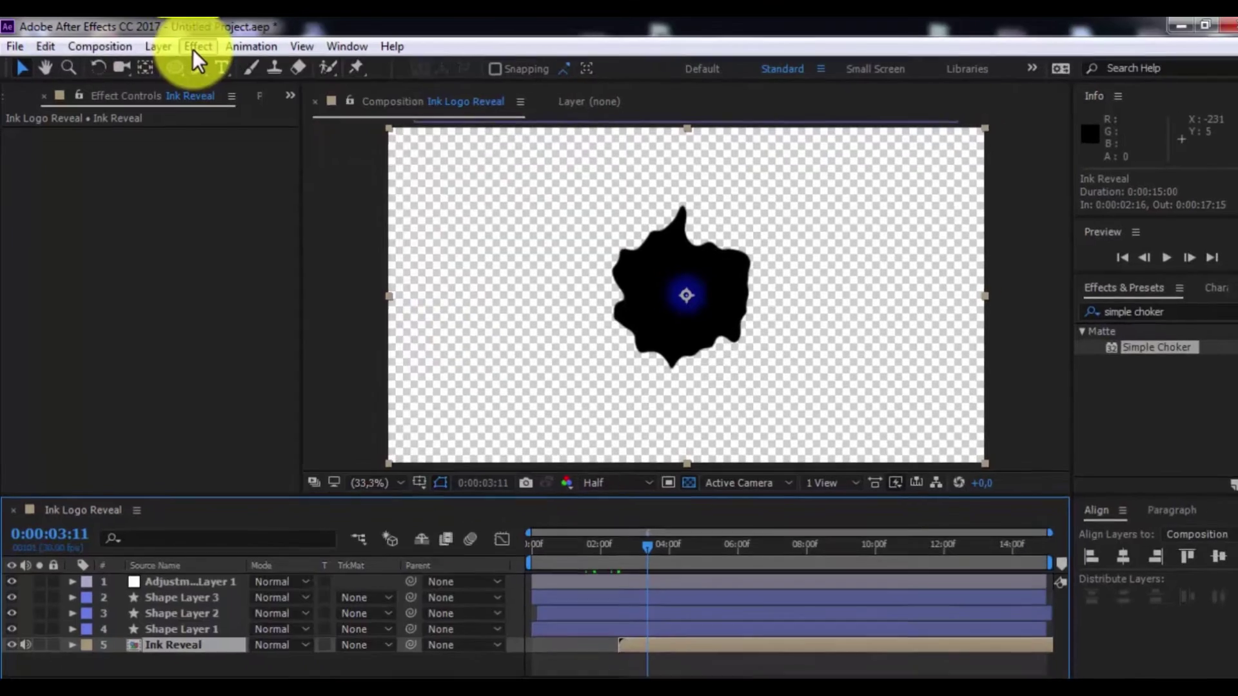
Add a Fill effect to Ink Reveal, coloured with the drop's sampled dark blue
click(193, 45)
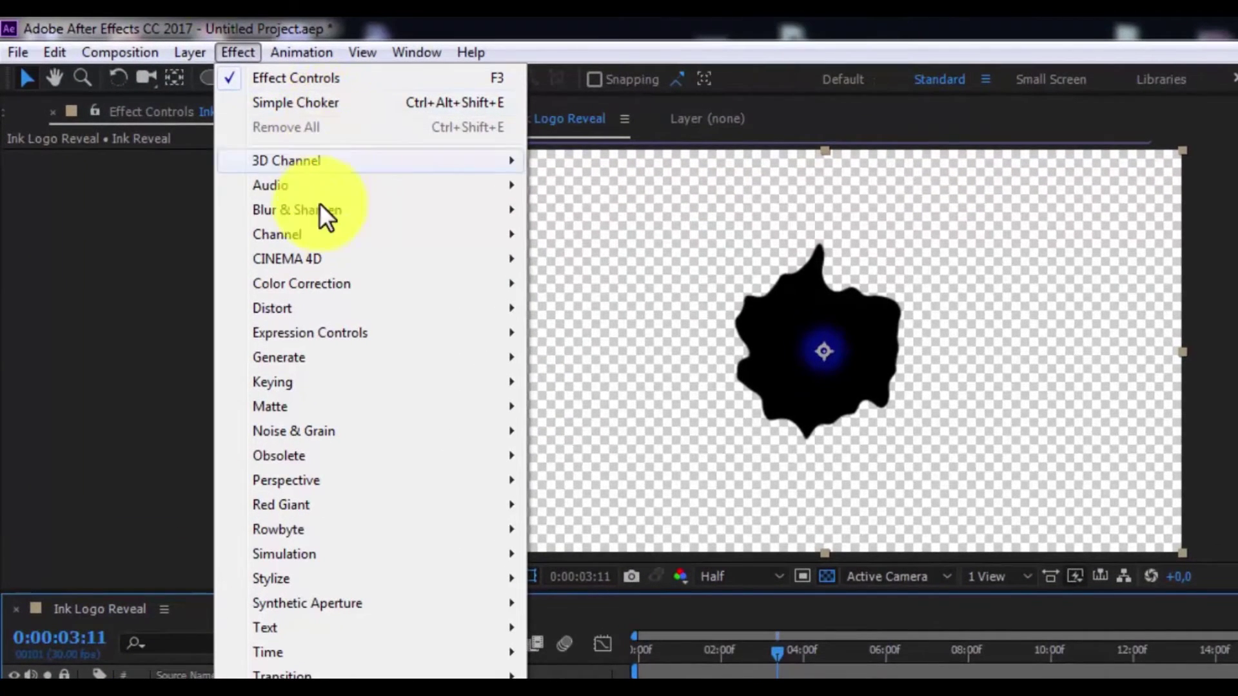
mouse_move(318, 359)
click(576, 614)
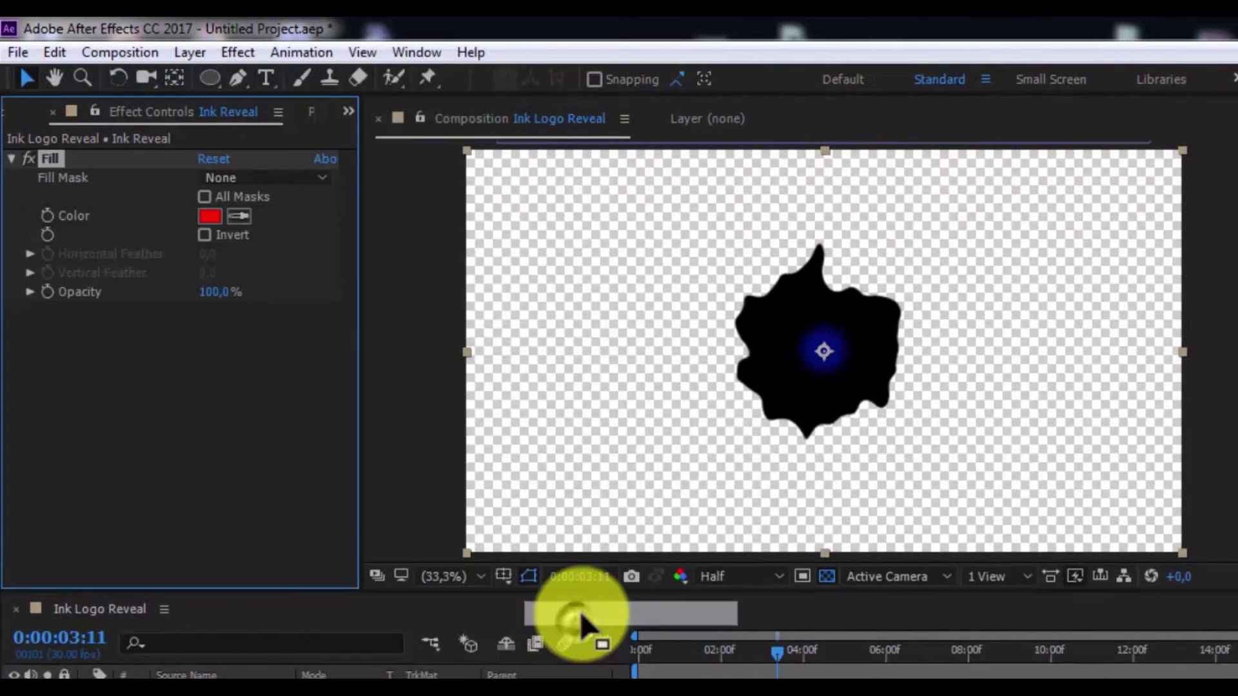
click(235, 215)
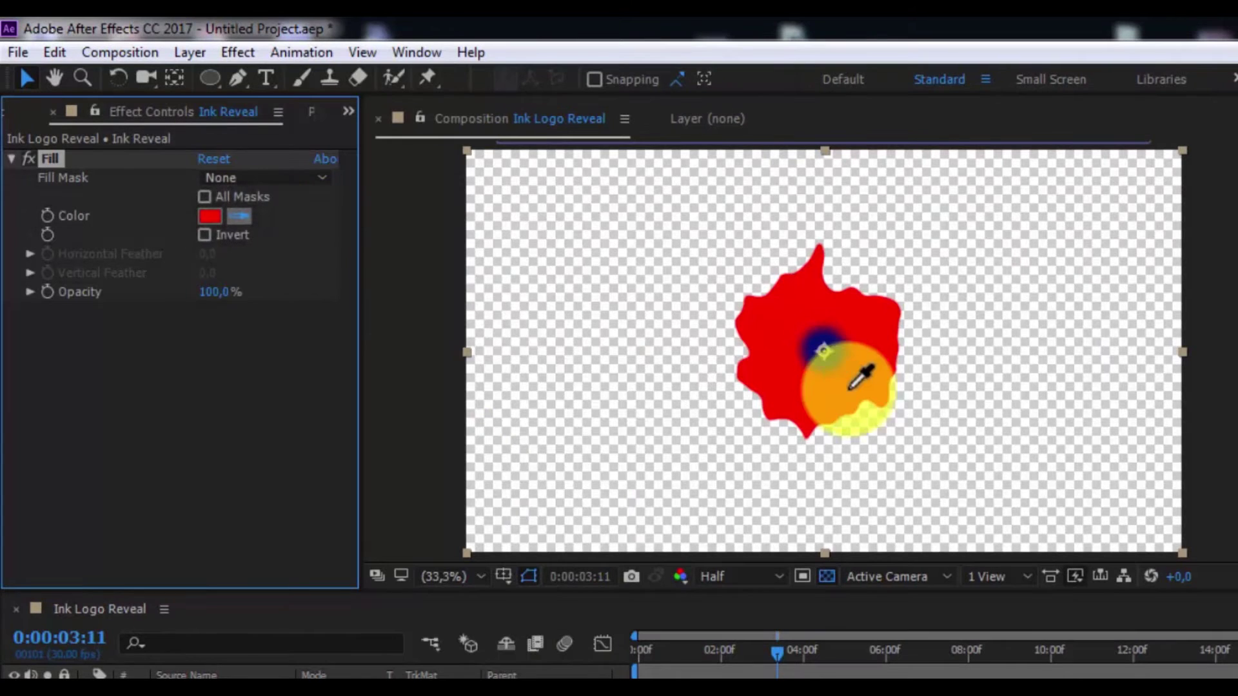
click(833, 340)
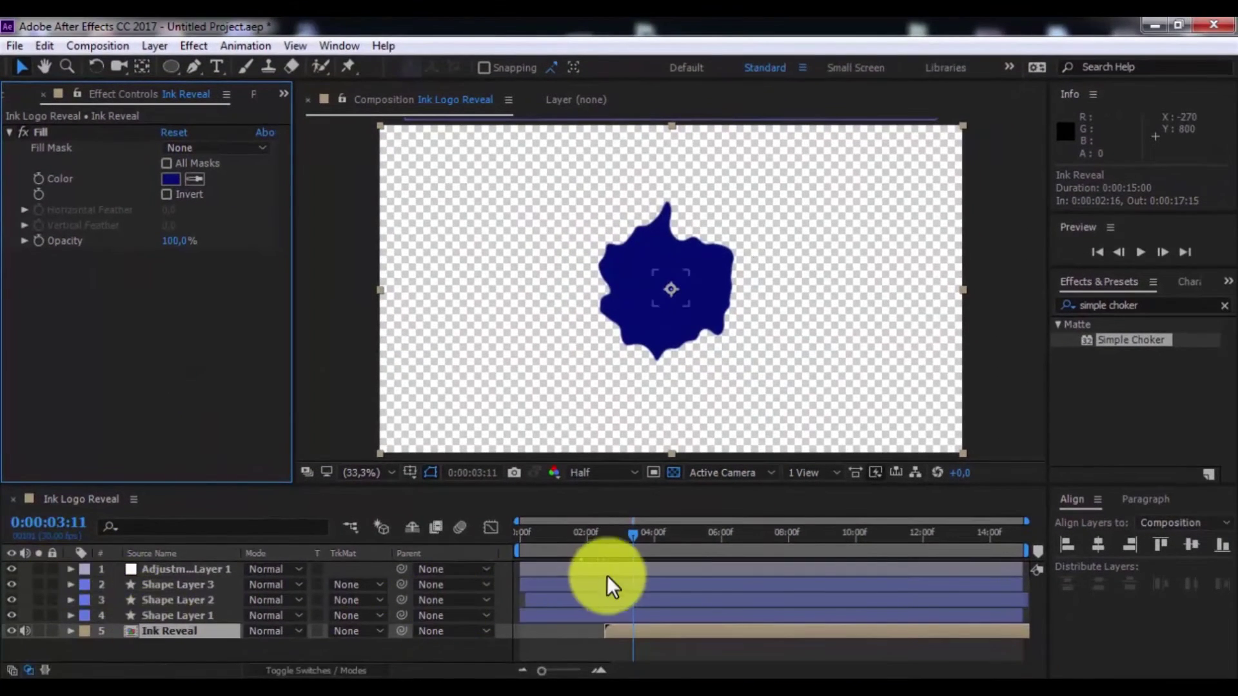
click(585, 542)
click(156, 645)
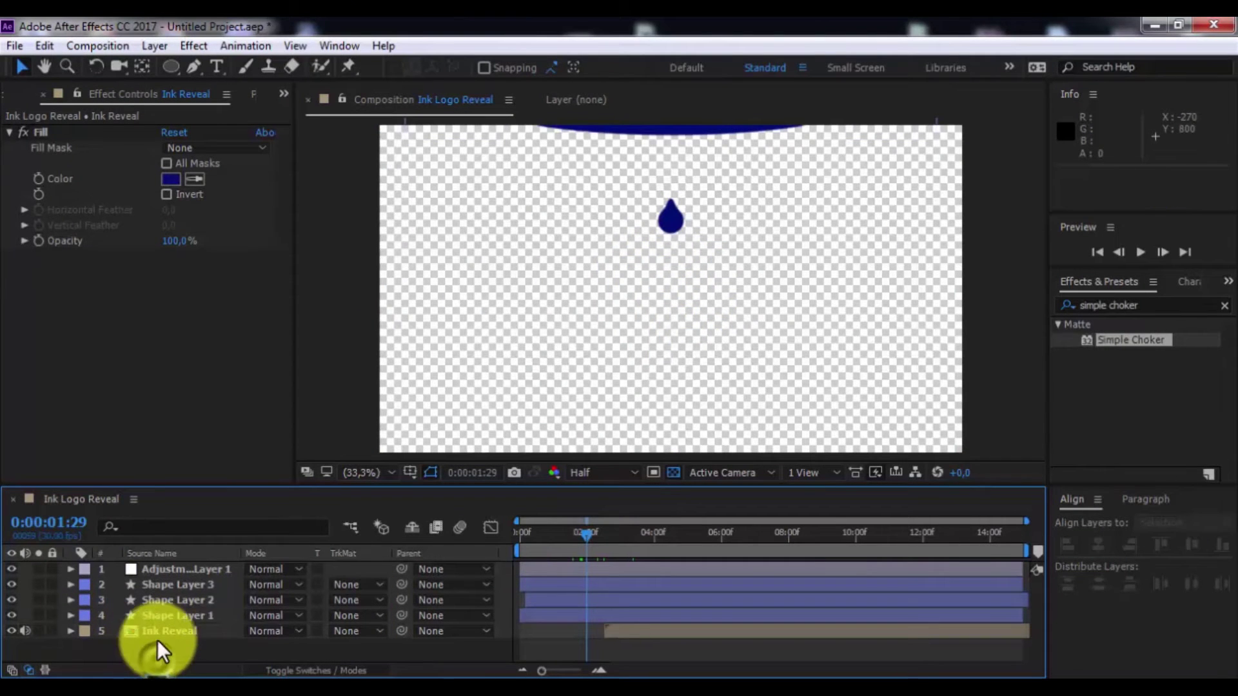
Pre-compose the adjustment layer and three shape layers into 'Ink Drop'
drag(184, 629, 199, 569)
right_click(161, 585)
click(168, 583)
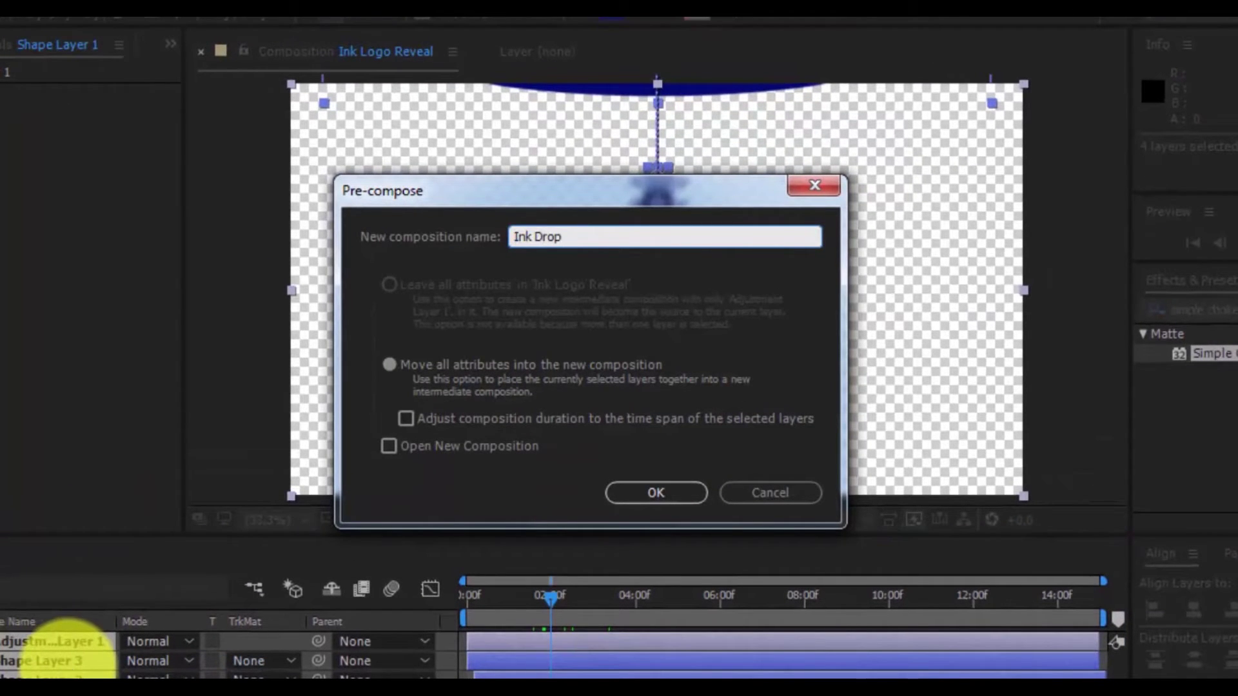
click(663, 494)
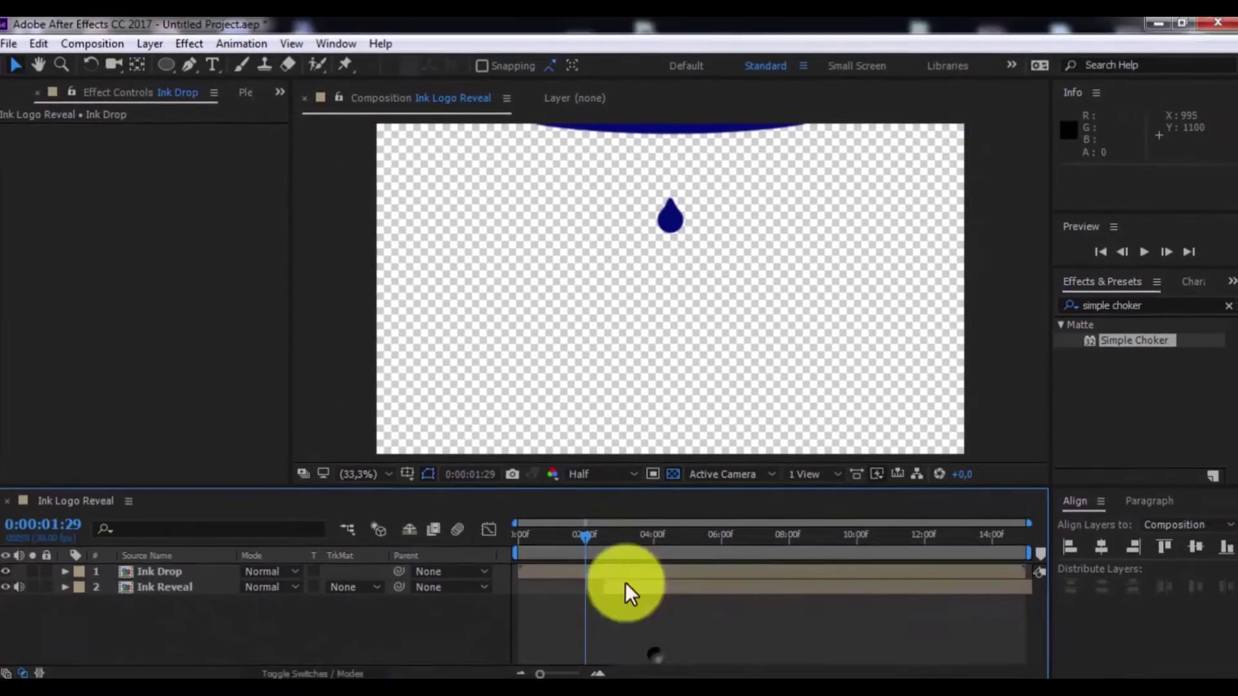
Preview the animation from the start, then select Ink Drop at 0:00:09:08
drag(567, 568, 466, 564)
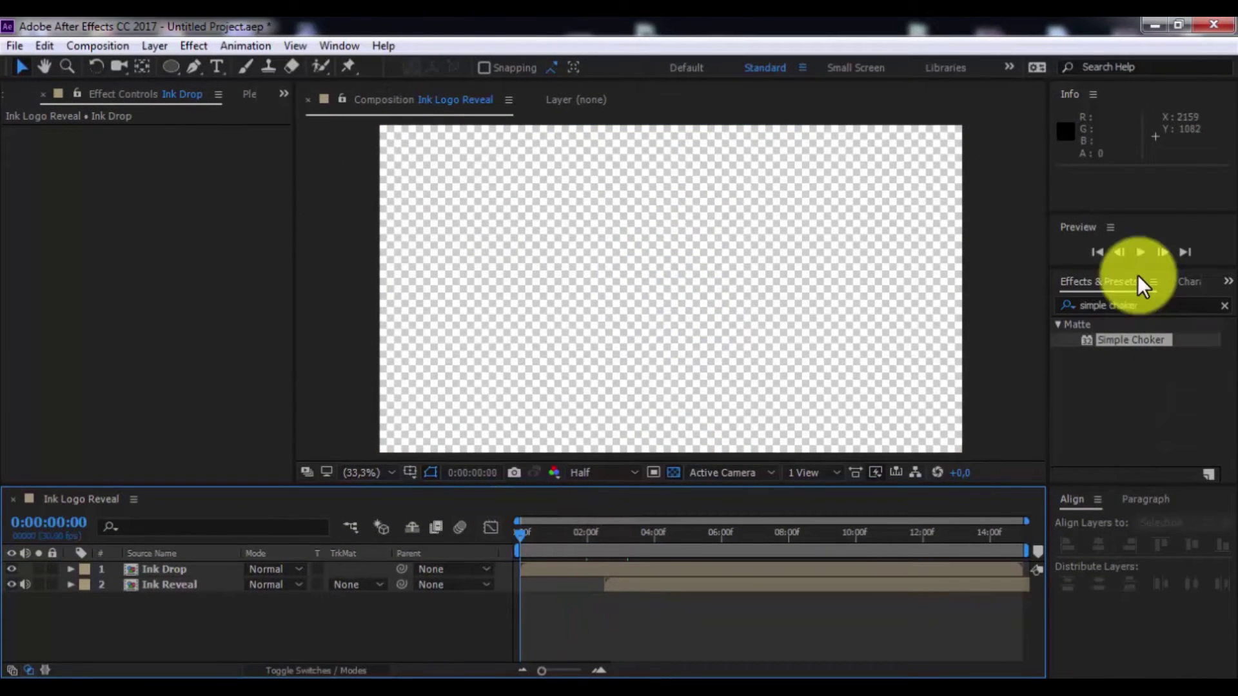
click(1139, 253)
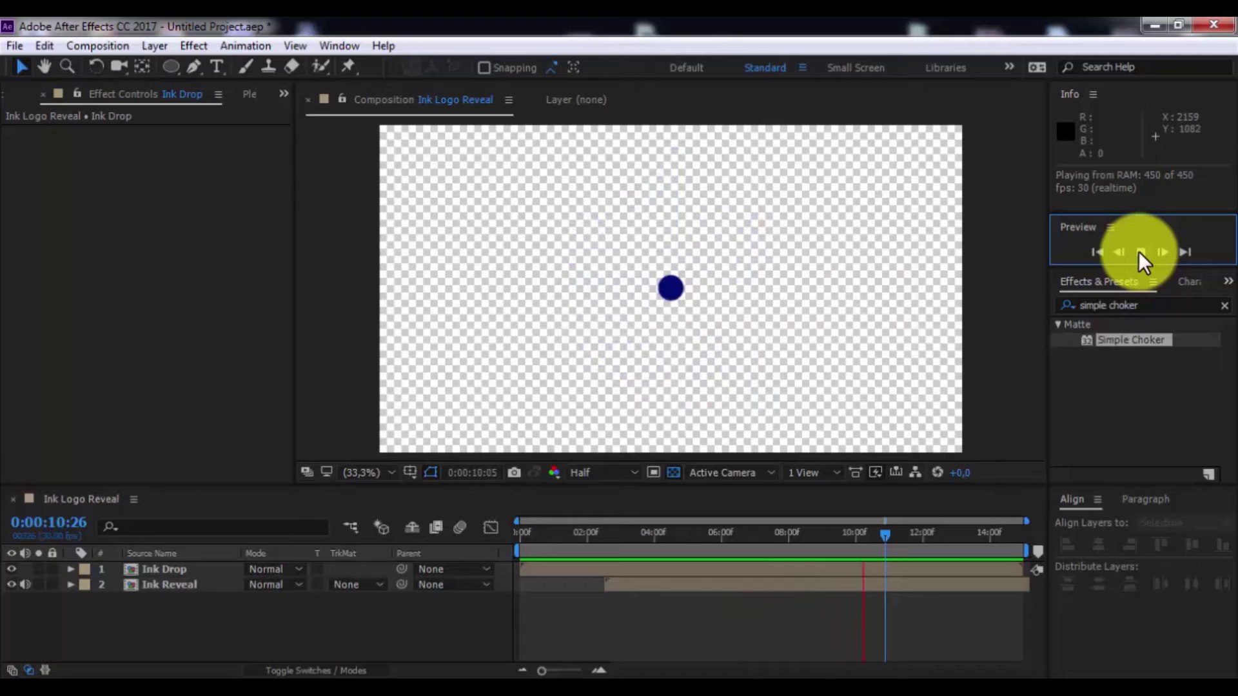
click(1139, 252)
click(857, 568)
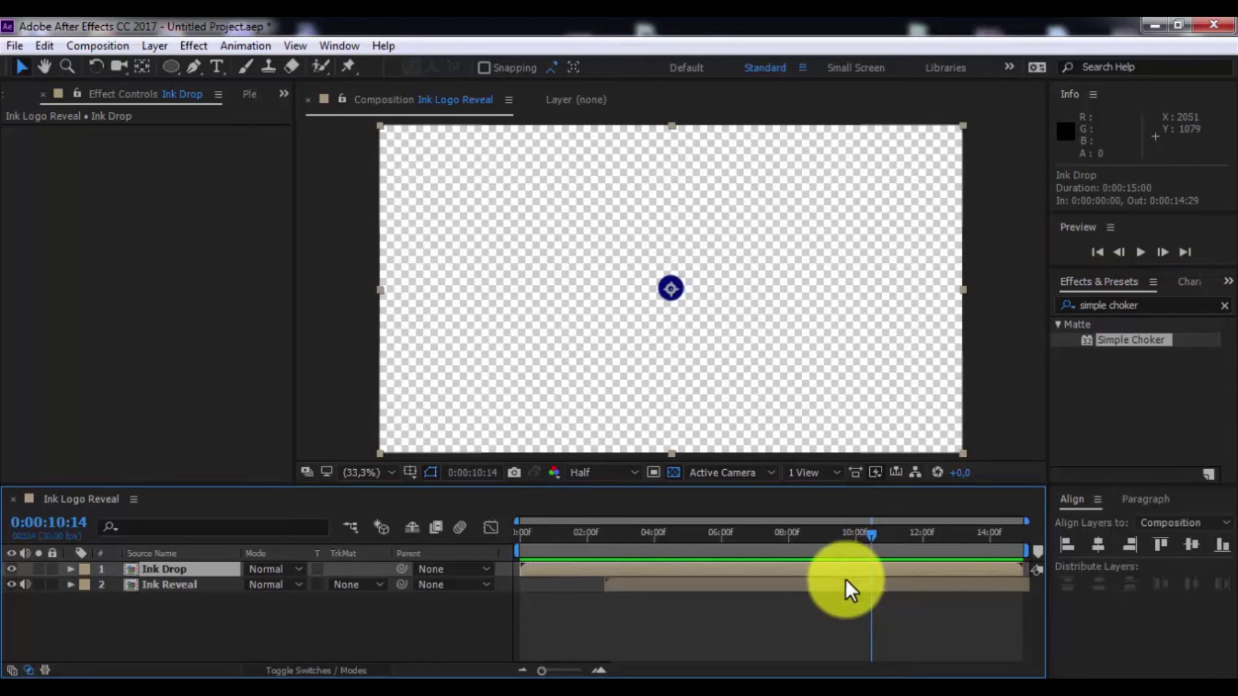
click(831, 535)
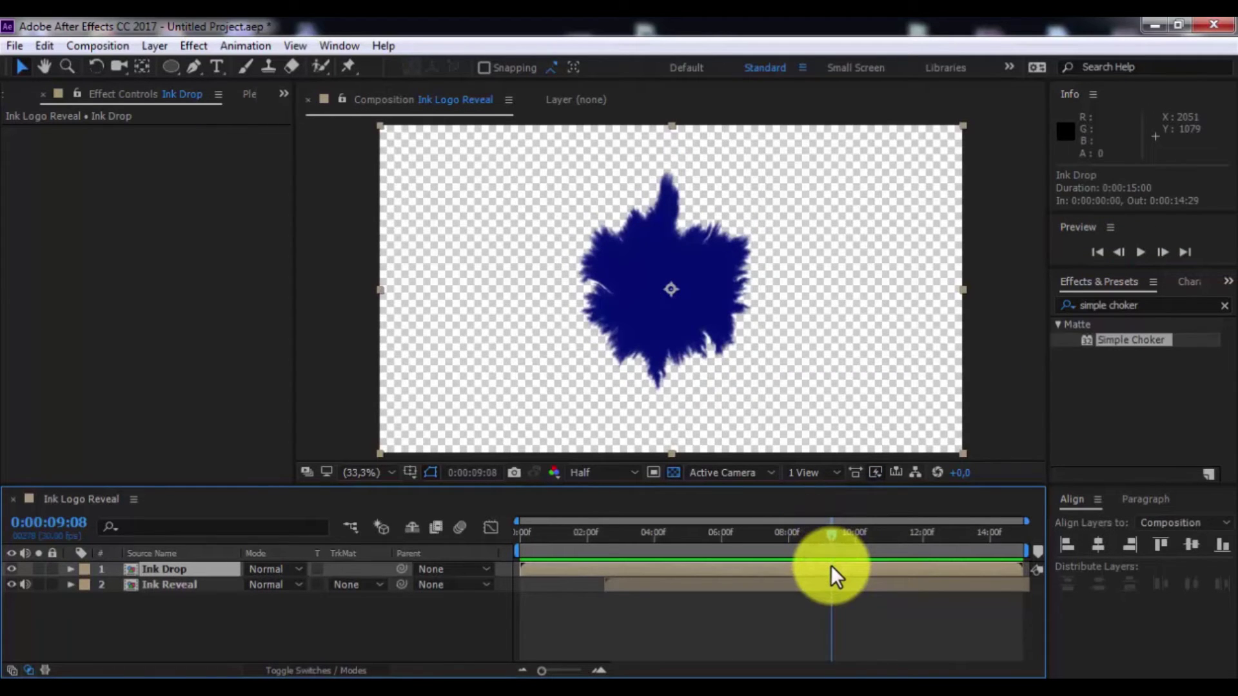
Keyframe Ink Drop's opacity from 100% at 9:08 down to 0% at 9:19
key(t)
click(116, 584)
click(849, 533)
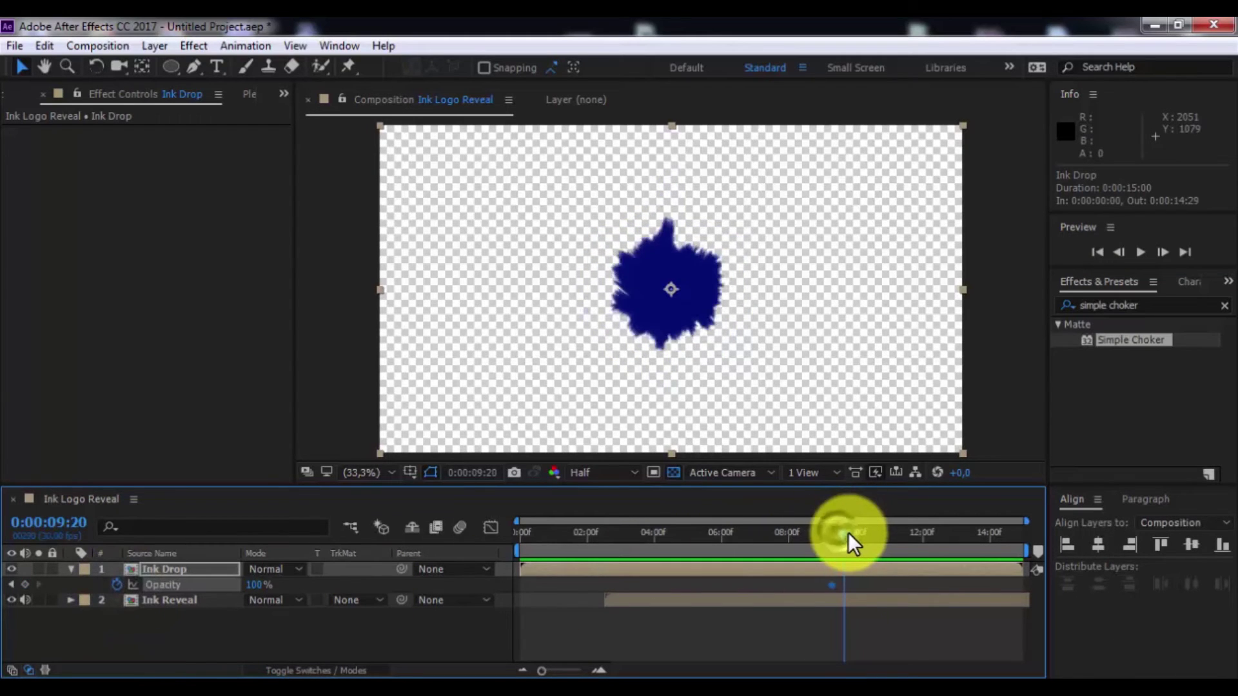
click(844, 533)
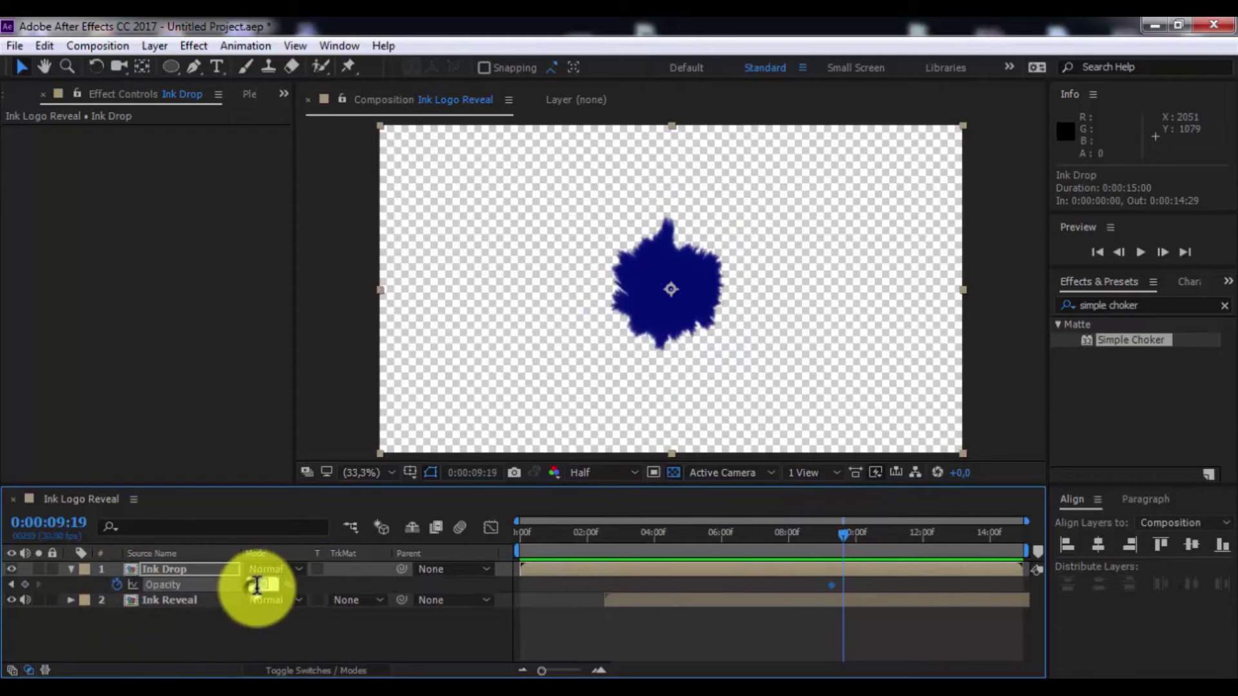
text(0)
key(Return)
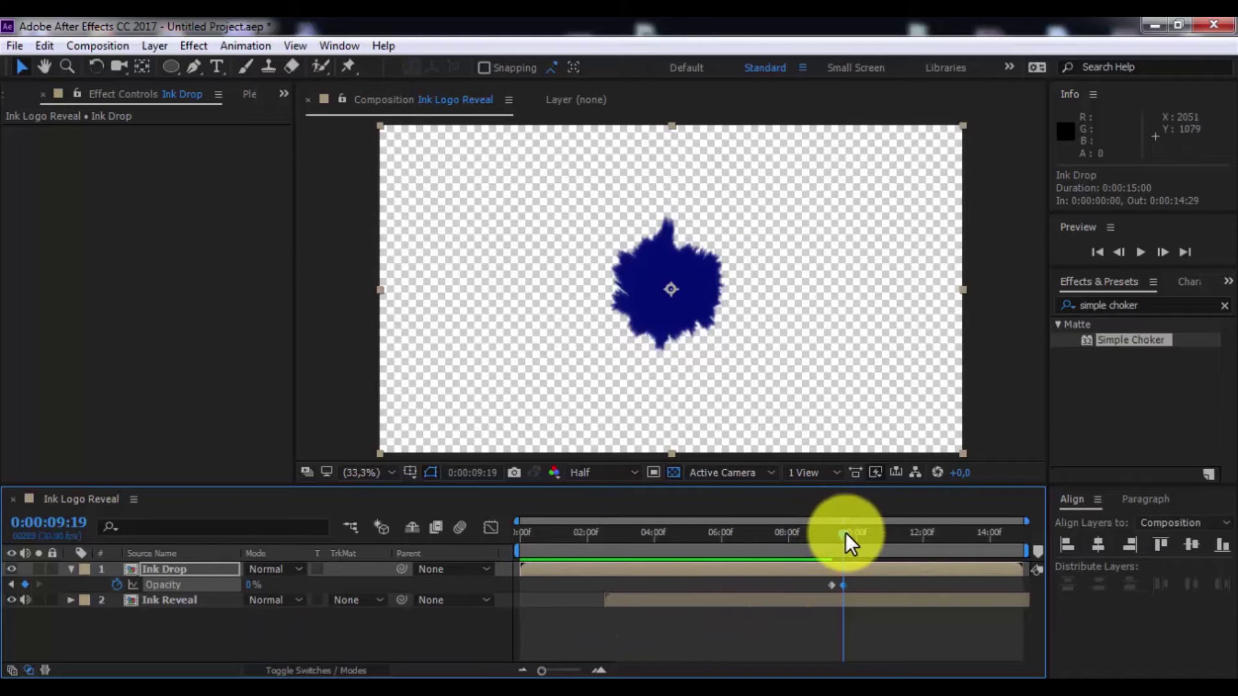
click(847, 533)
click(852, 533)
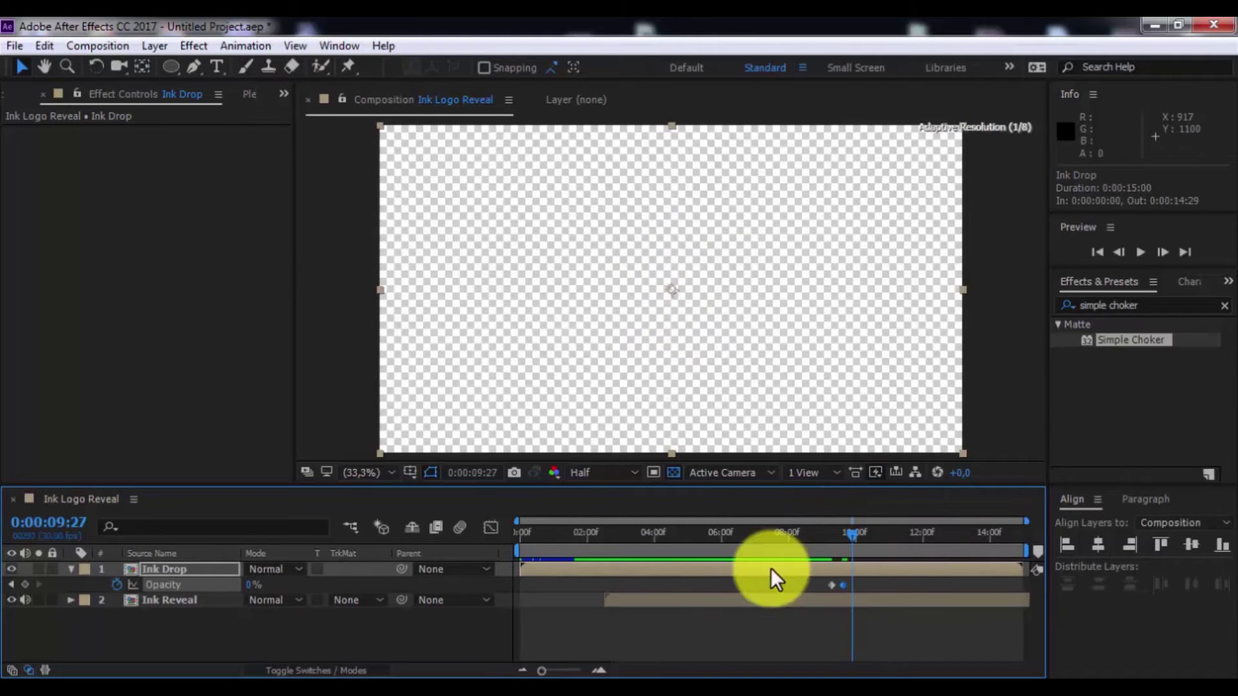
Collapse and deselect Ink Drop, then bring the Project panel's file list into view
click(70, 569)
click(151, 631)
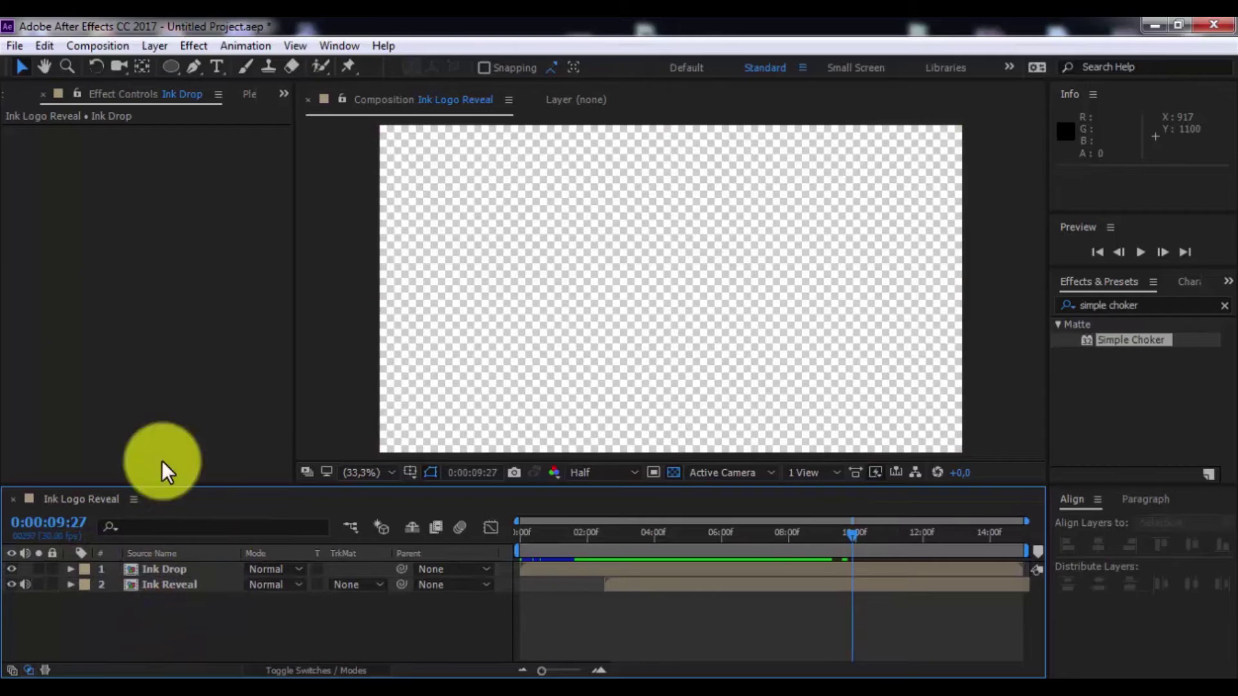
click(12, 97)
click(100, 432)
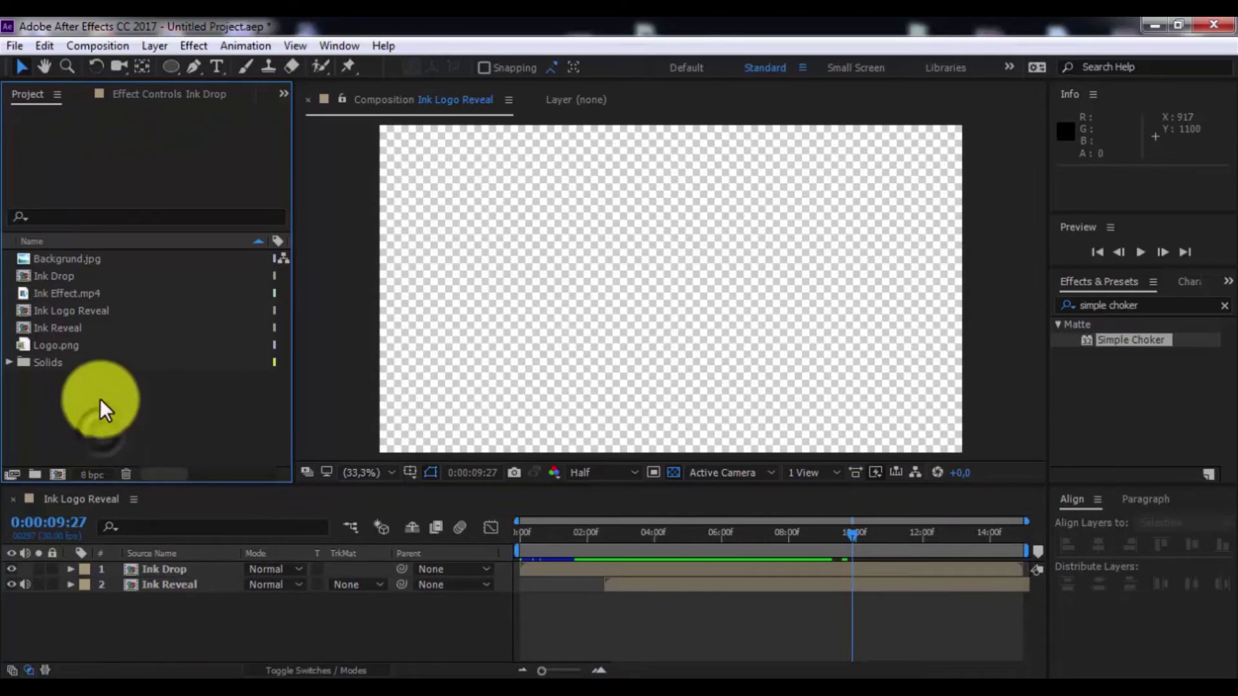
Add Backgrund.jpg beneath the ink layers and scale it up to fill the frame
drag(71, 259, 136, 603)
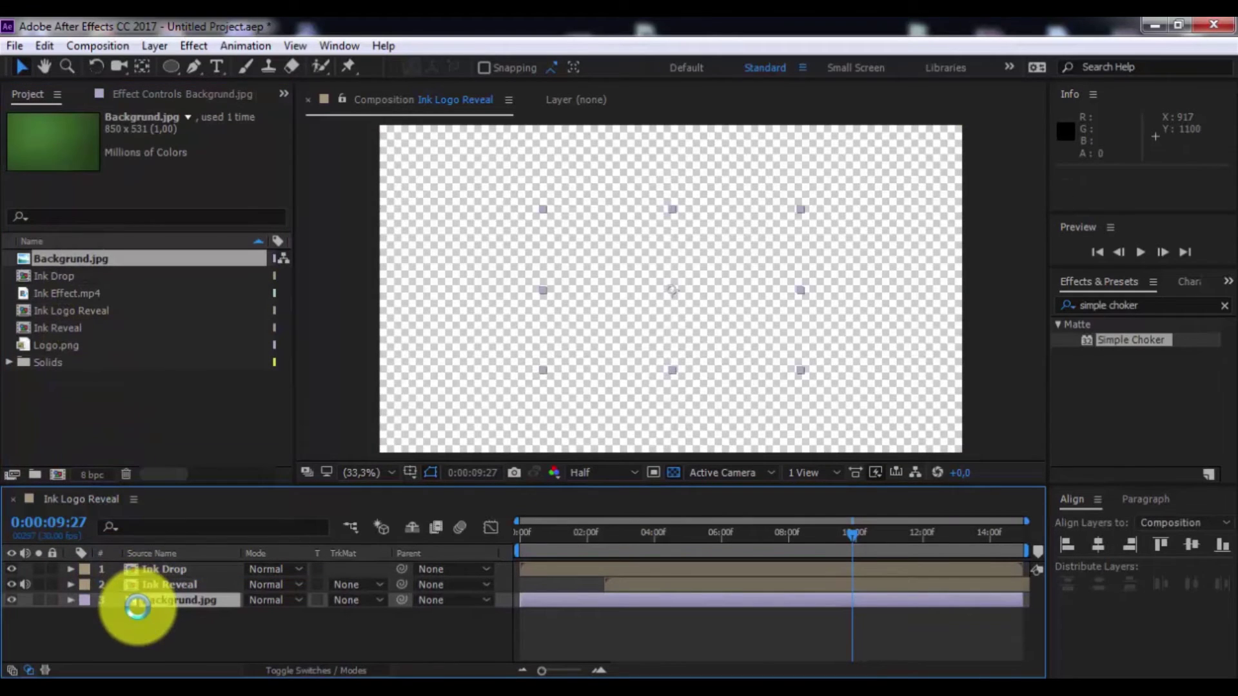
key(s)
drag(298, 614, 317, 642)
click(310, 641)
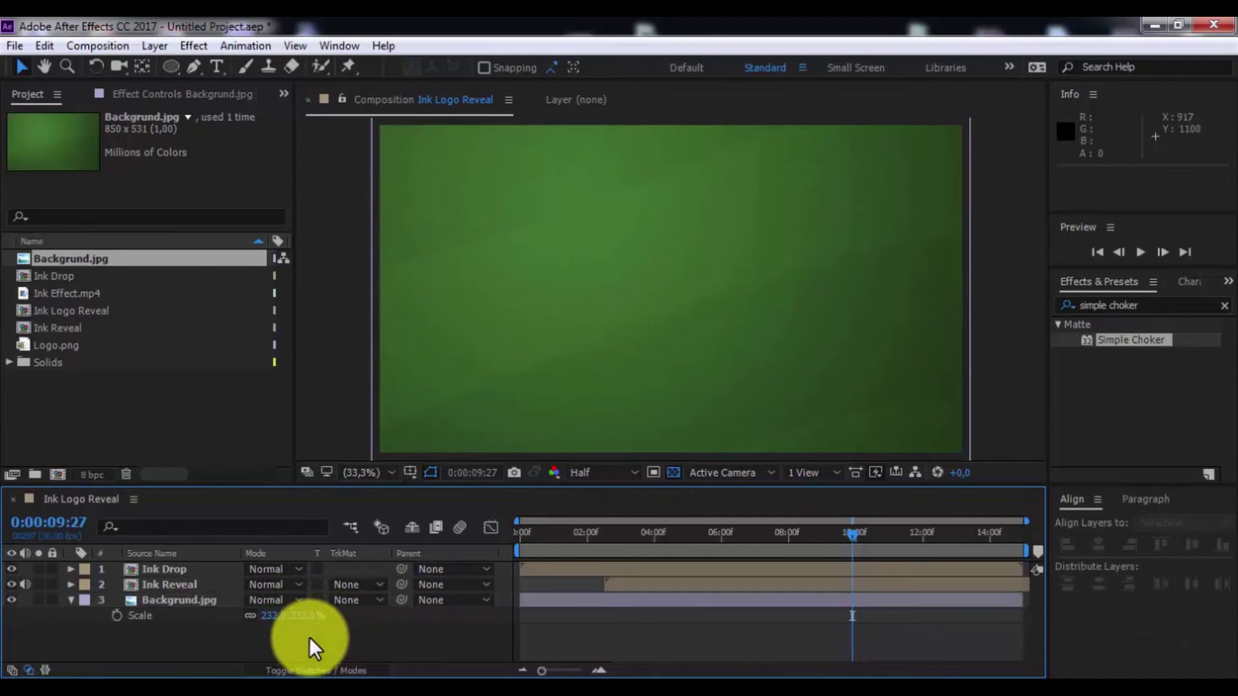
Apply Curves to Backgrund.jpg and lift the RGB curve to brighten the green
click(180, 600)
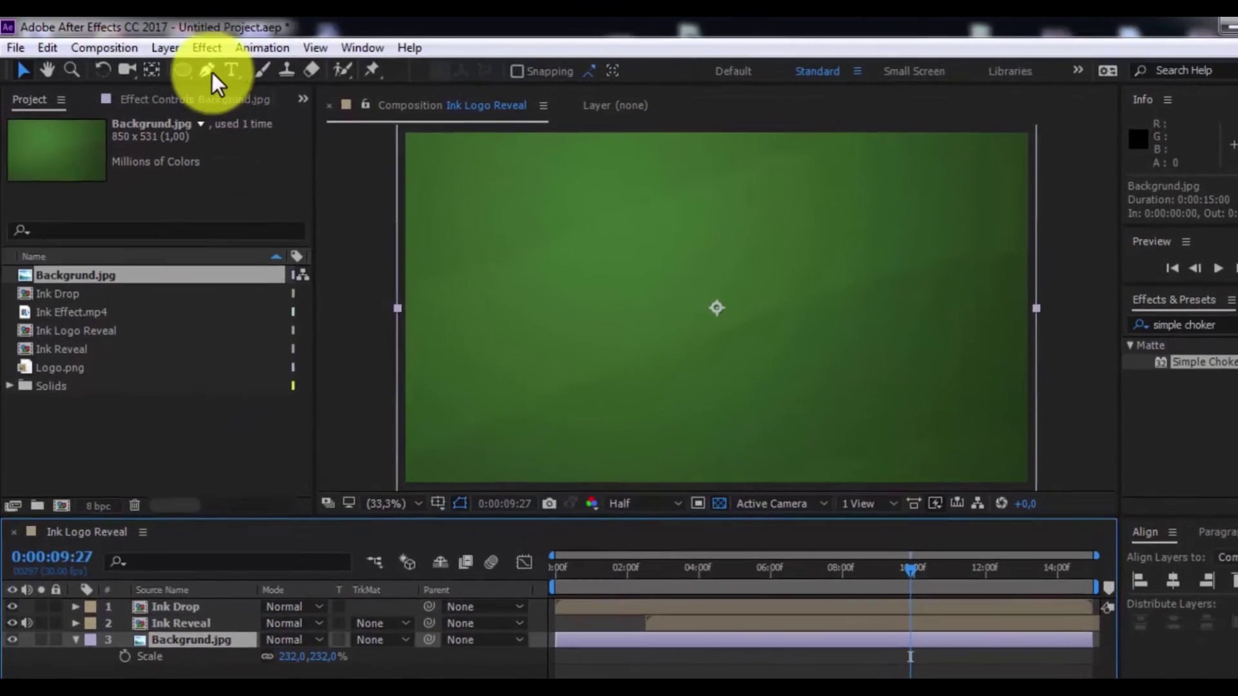
click(207, 47)
mouse_move(384, 249)
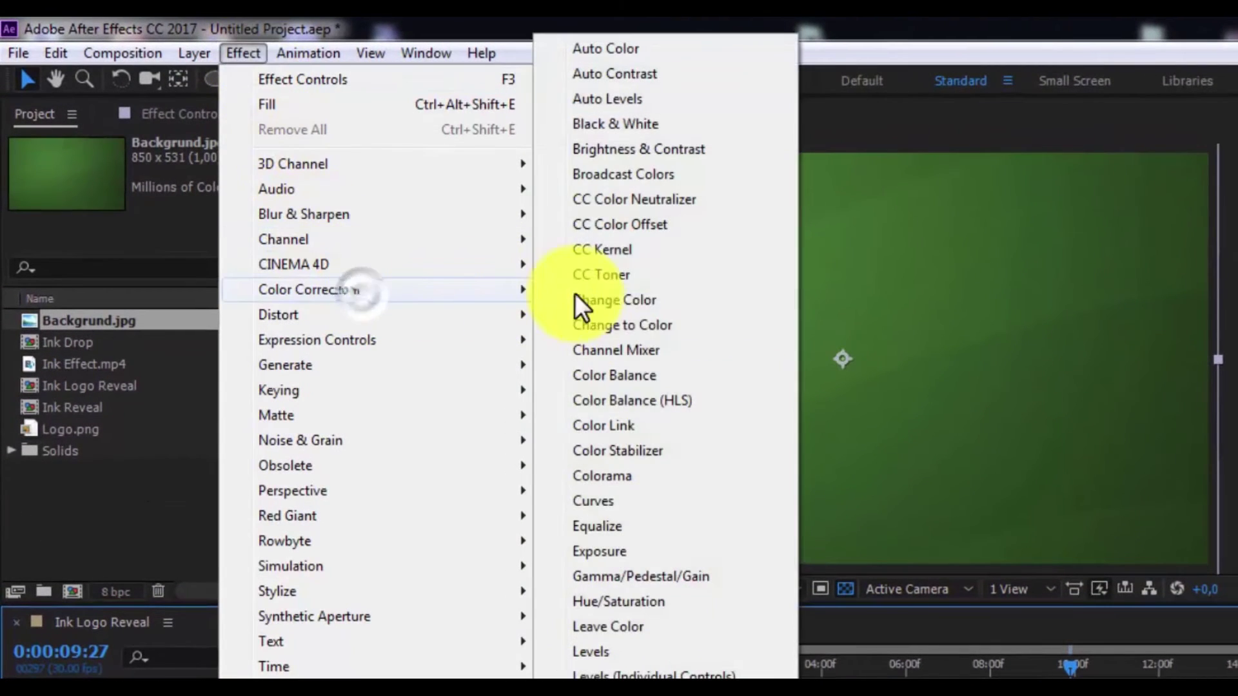
click(636, 502)
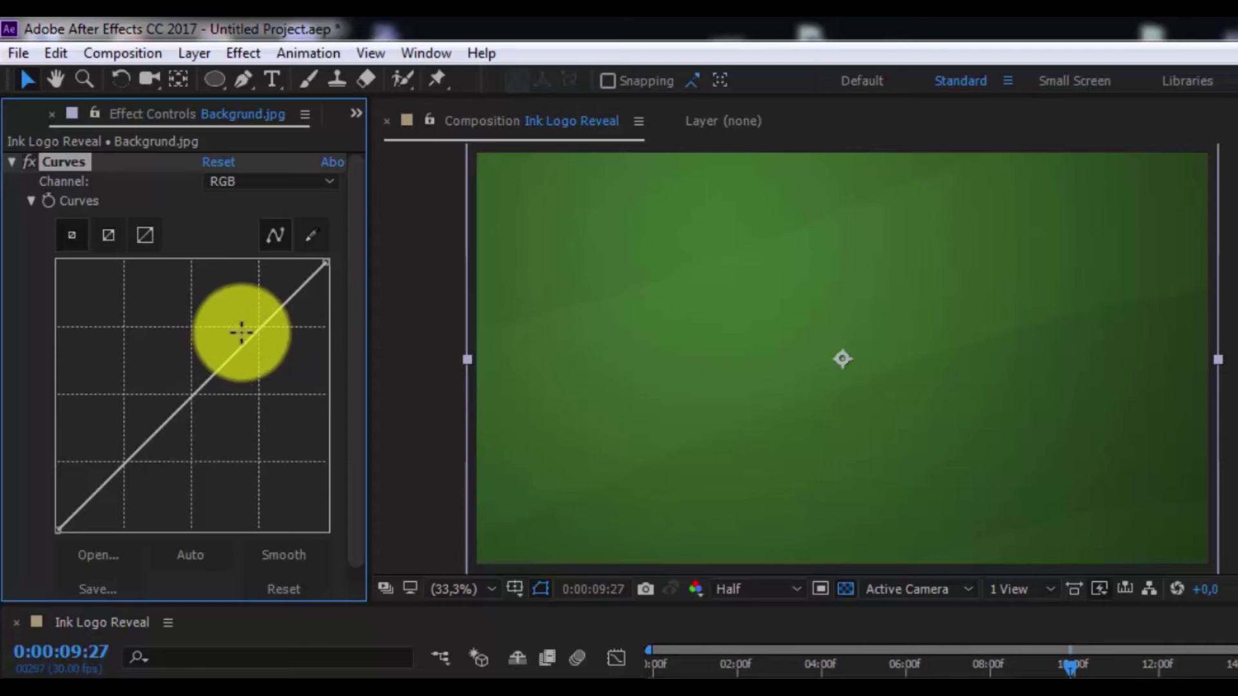
drag(248, 335, 244, 308)
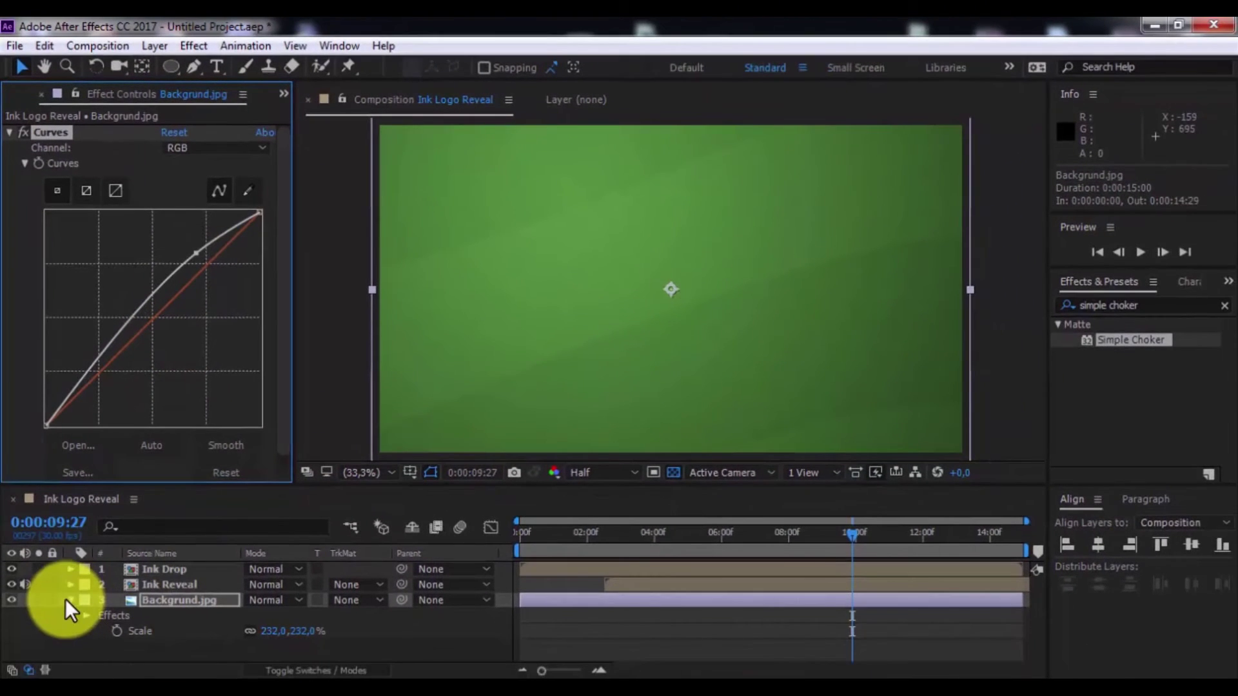
click(79, 674)
click(149, 653)
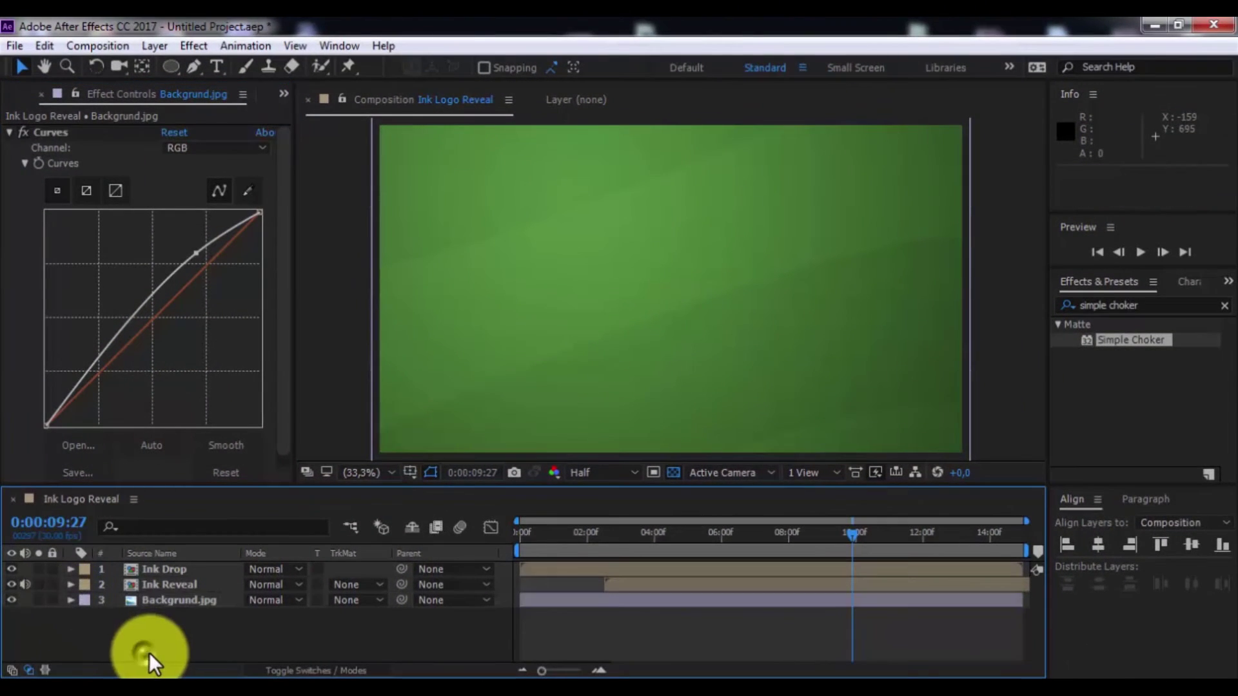
click(5, 96)
Add Logo.png at the top of the layer stack, scaled to 206%
mouse_move(55, 346)
mouse_down()
mouse_move(133, 548)
mouse_move(154, 572)
mouse_up()
key(s)
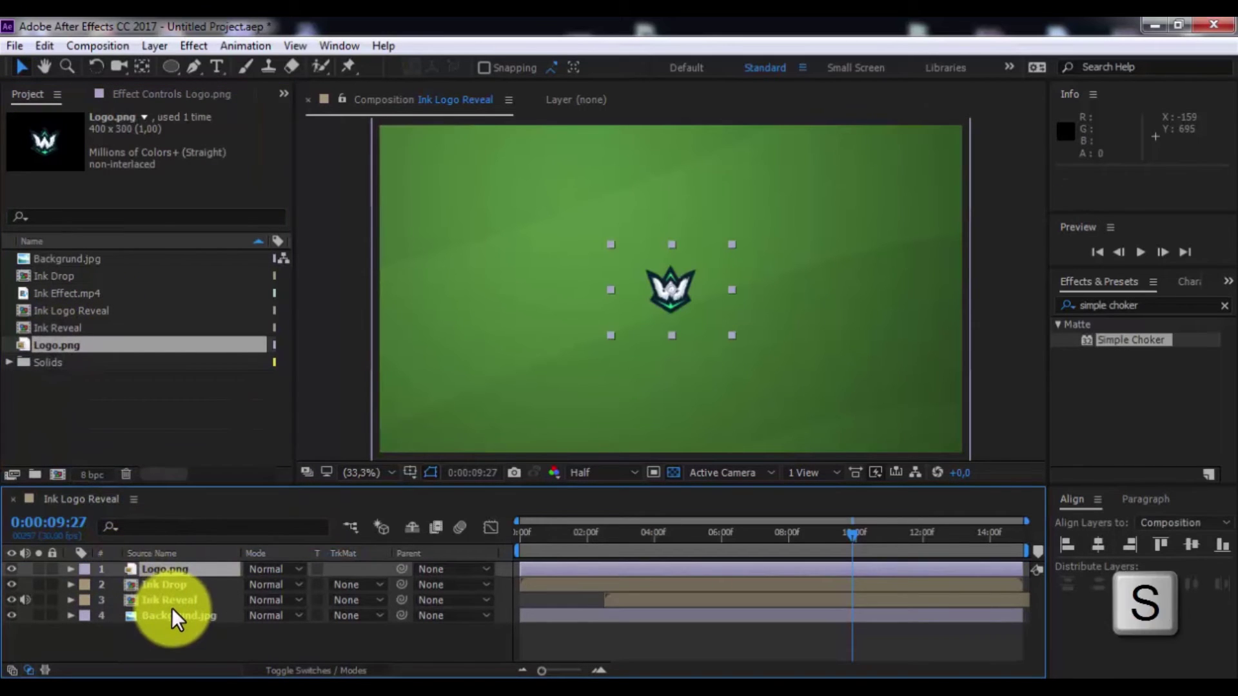
drag(315, 595, 393, 578)
Duplicate the Ink Reveal layer and move the copy to the top
click(235, 638)
click(179, 616)
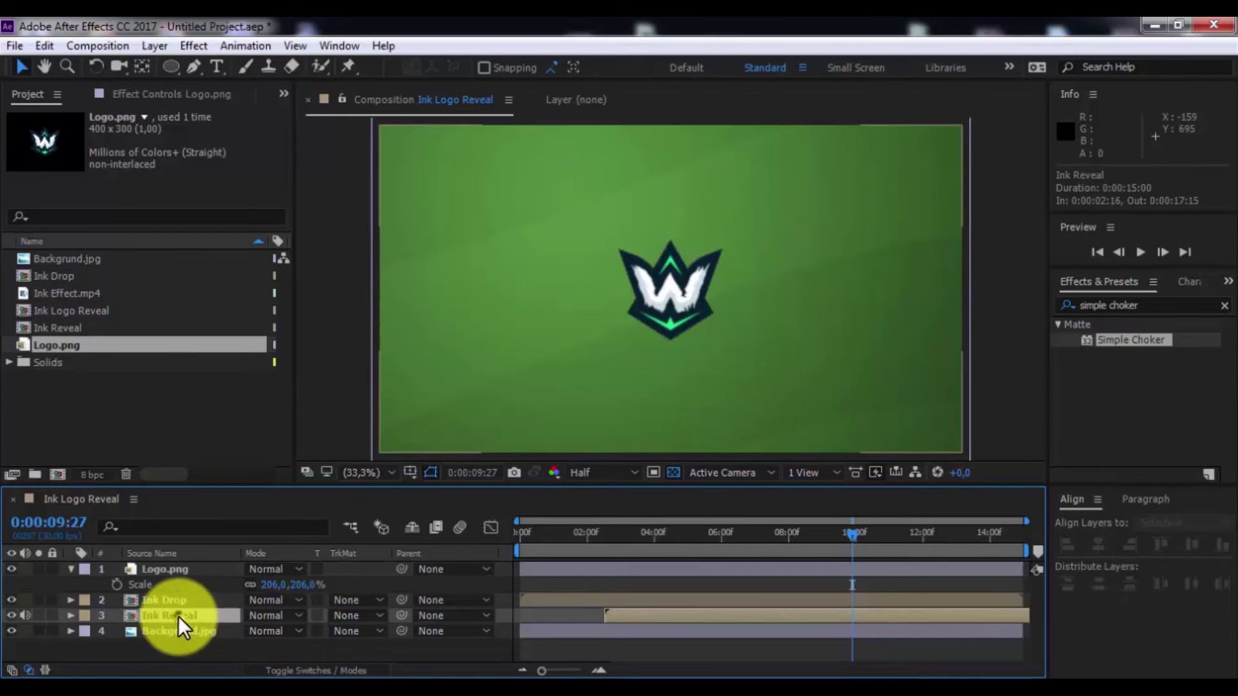
key(ctrl+d)
mouse_move(177, 617)
mouse_down()
mouse_move(172, 564)
mouse_move(130, 571)
mouse_up()
click(71, 585)
Set Logo.png's track matte to Alpha Matte of the Ink Reveal copy, checked at 0:00:03:06
click(618, 535)
drag(618, 535, 626, 536)
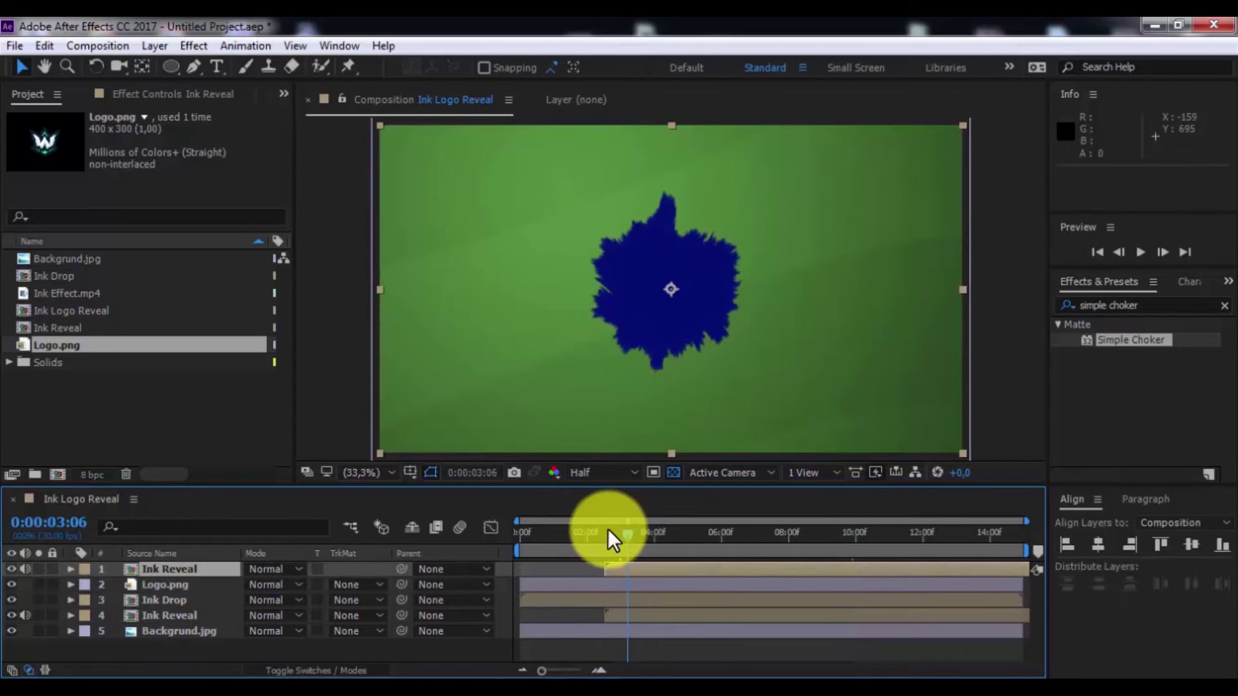
click(172, 585)
click(346, 585)
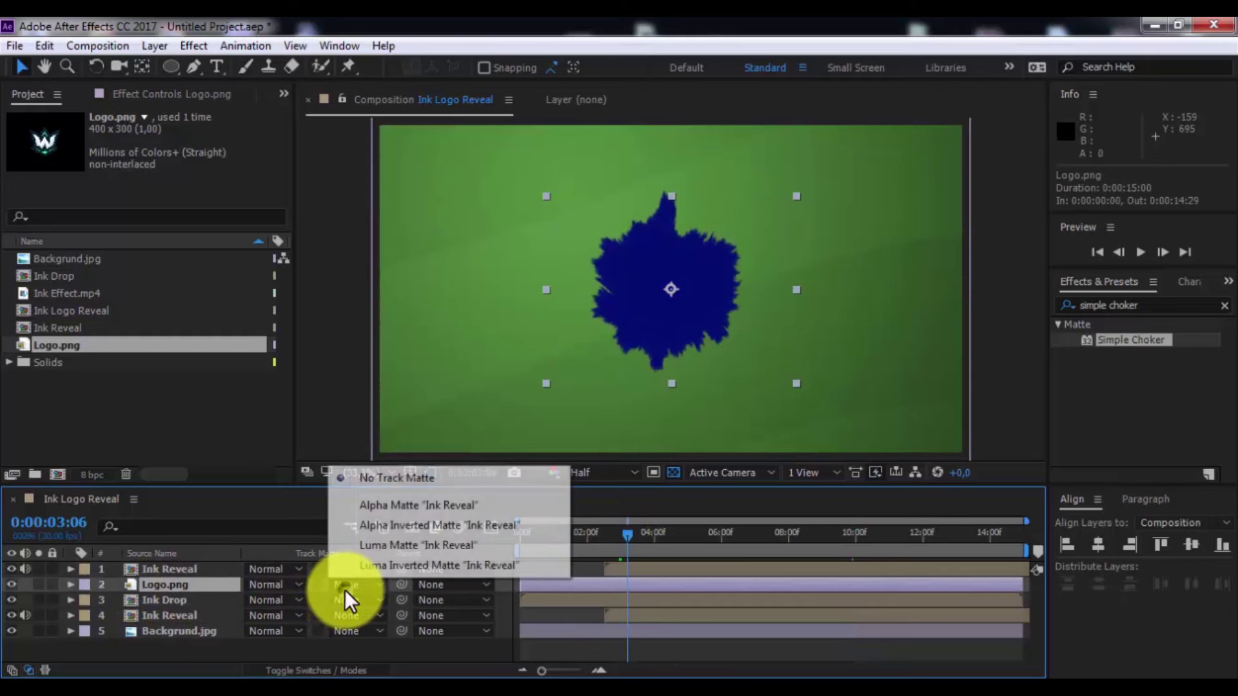
click(416, 504)
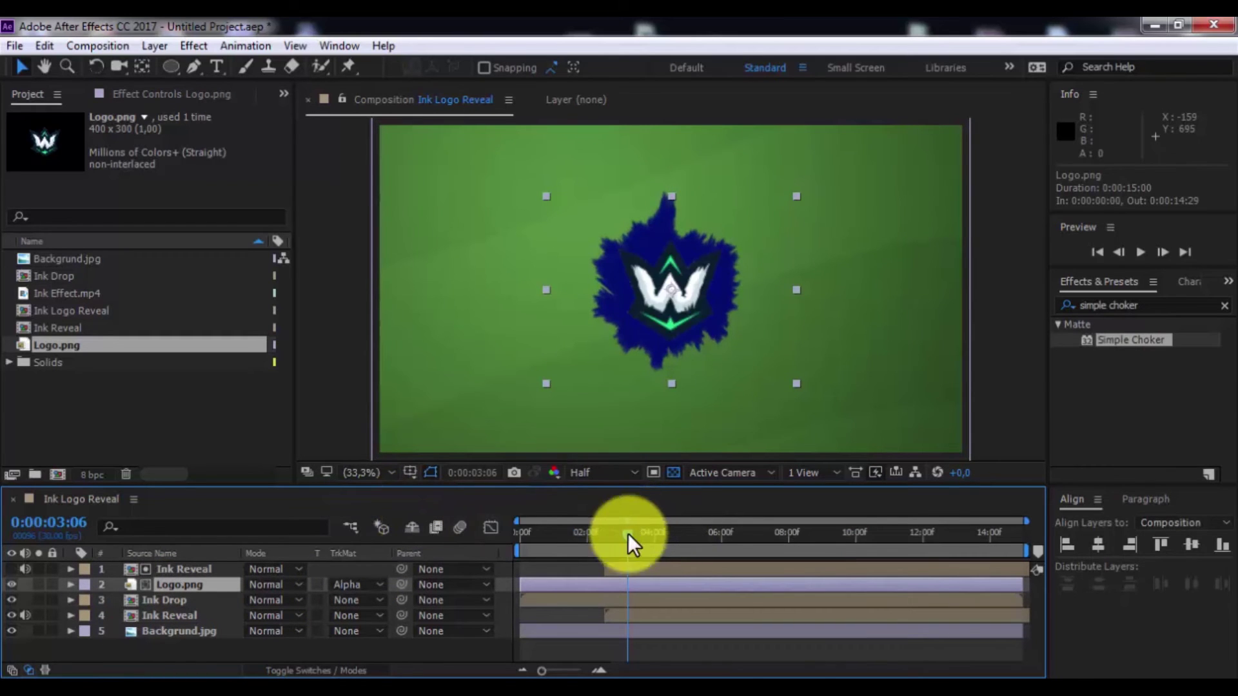
drag(629, 532, 507, 537)
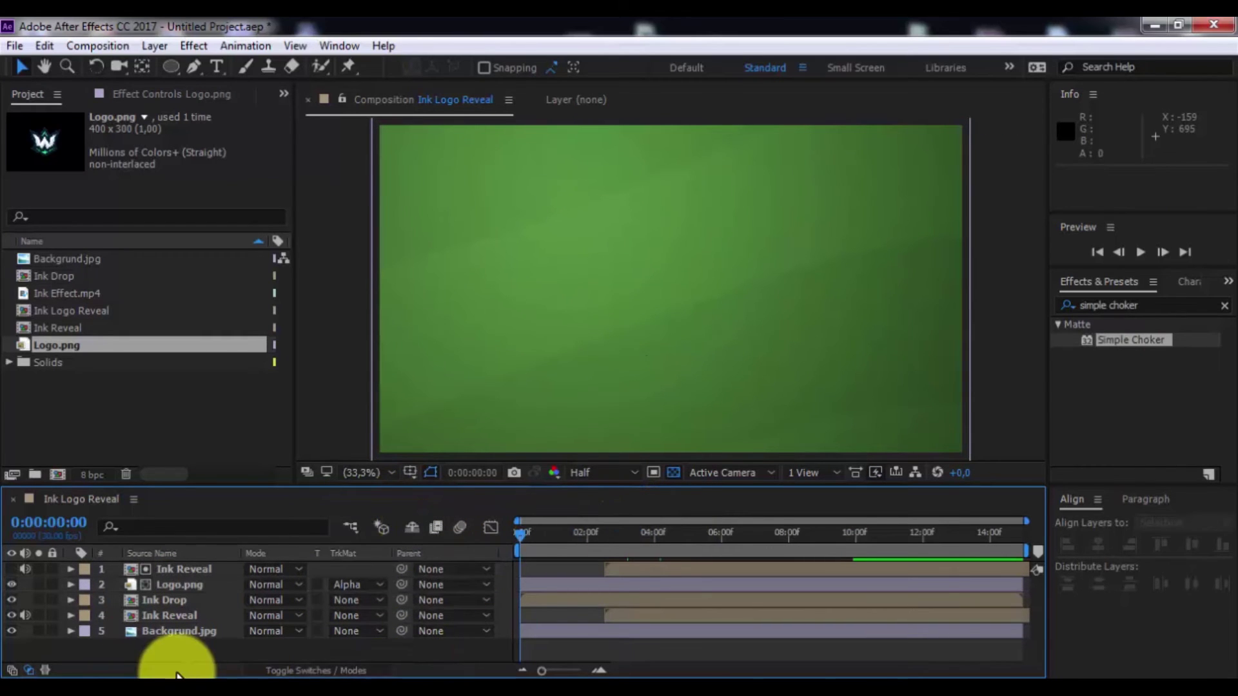
drag(172, 649, 173, 568)
Pre-compose the five selected layers into a composition named 'All'
right_click(158, 582)
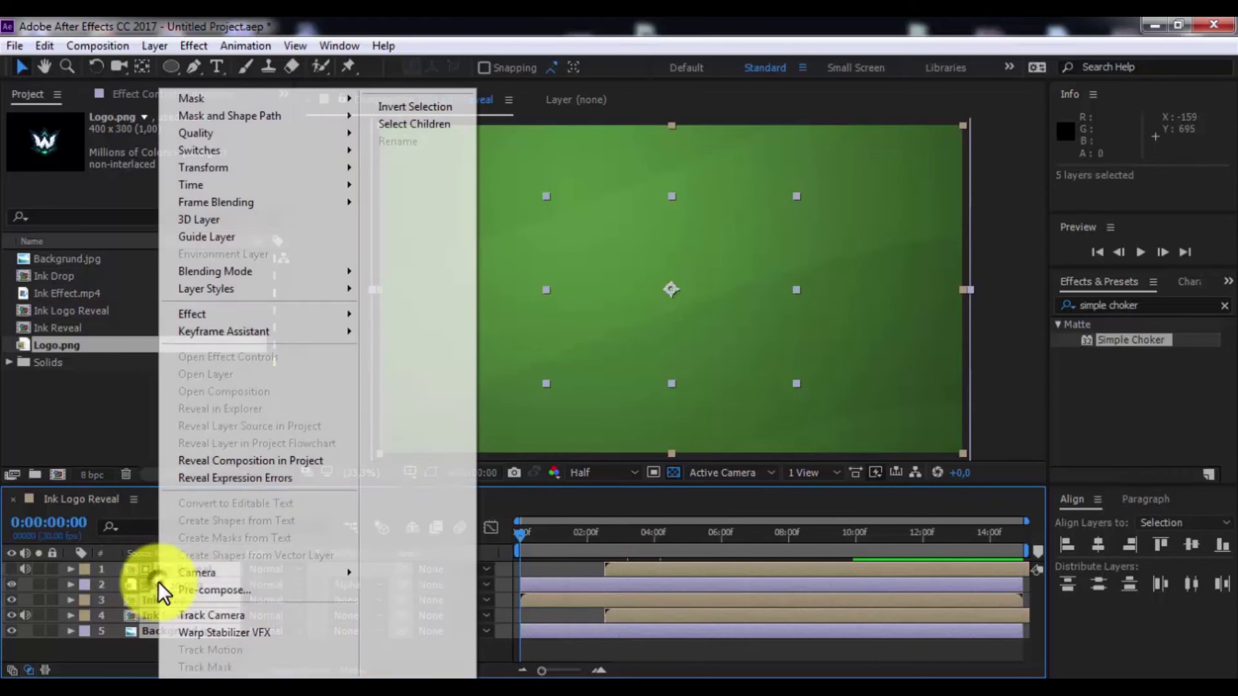
click(193, 588)
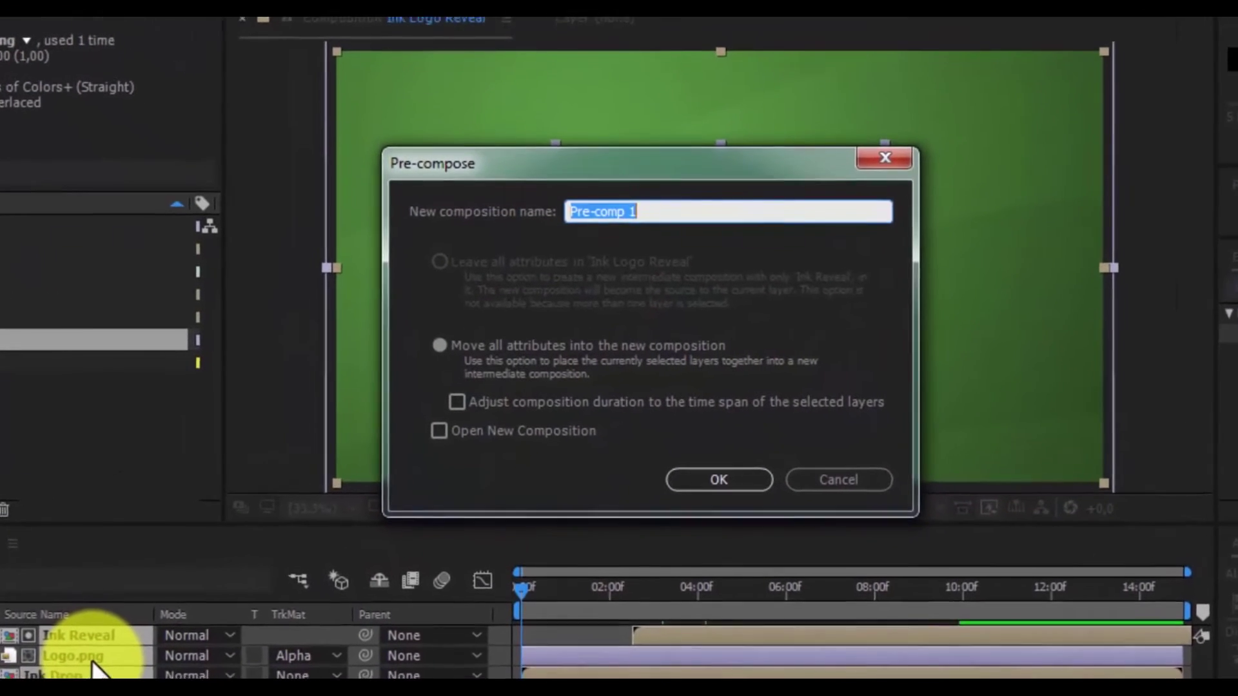
text(All)
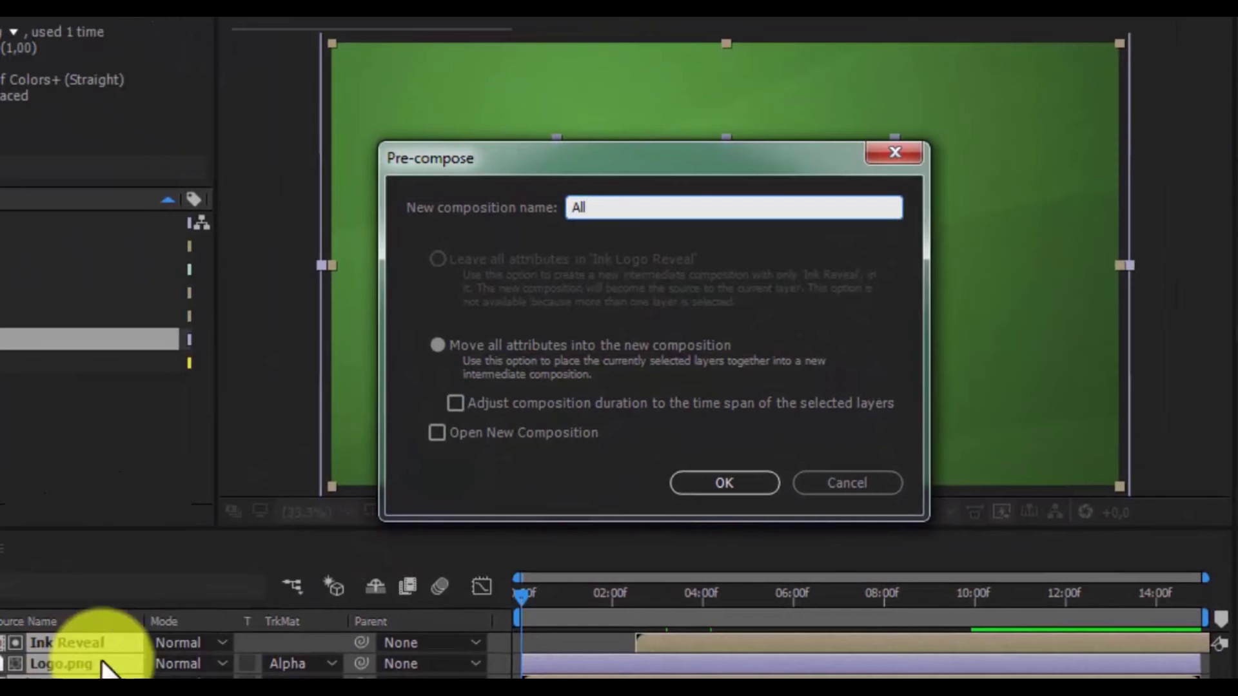
click(736, 485)
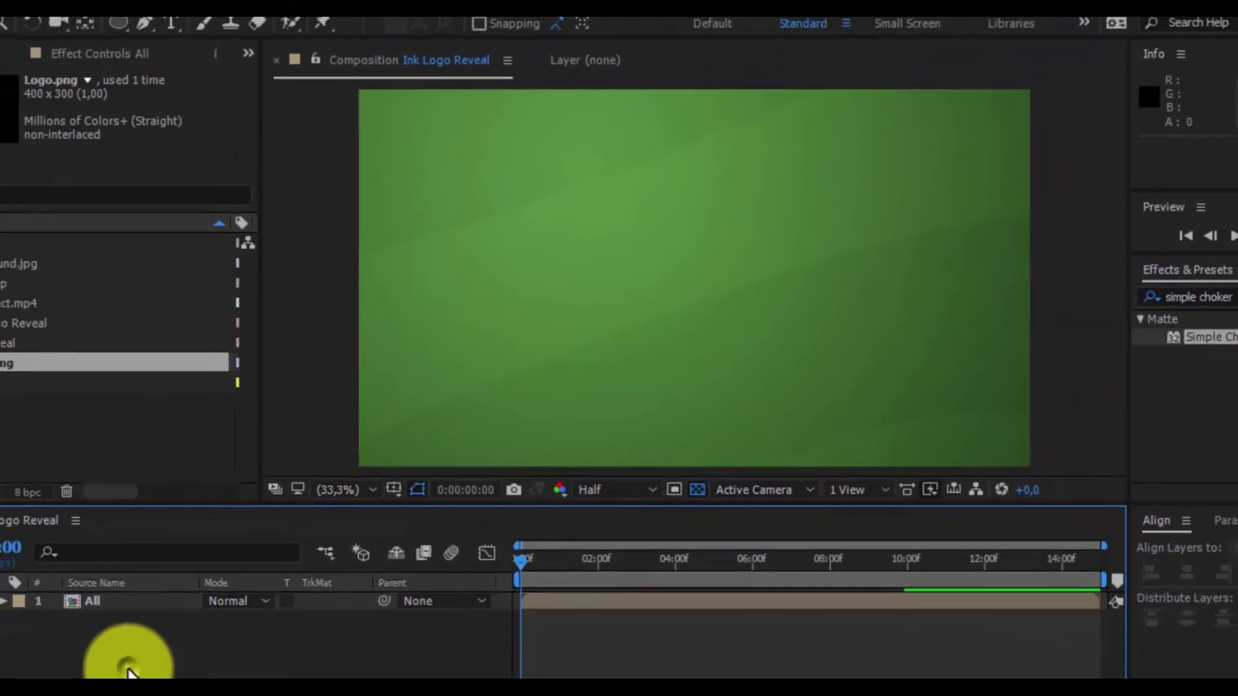
right_click(132, 665)
Create a new black solid and apply Gradient Ramp to it
mouse_move(179, 428)
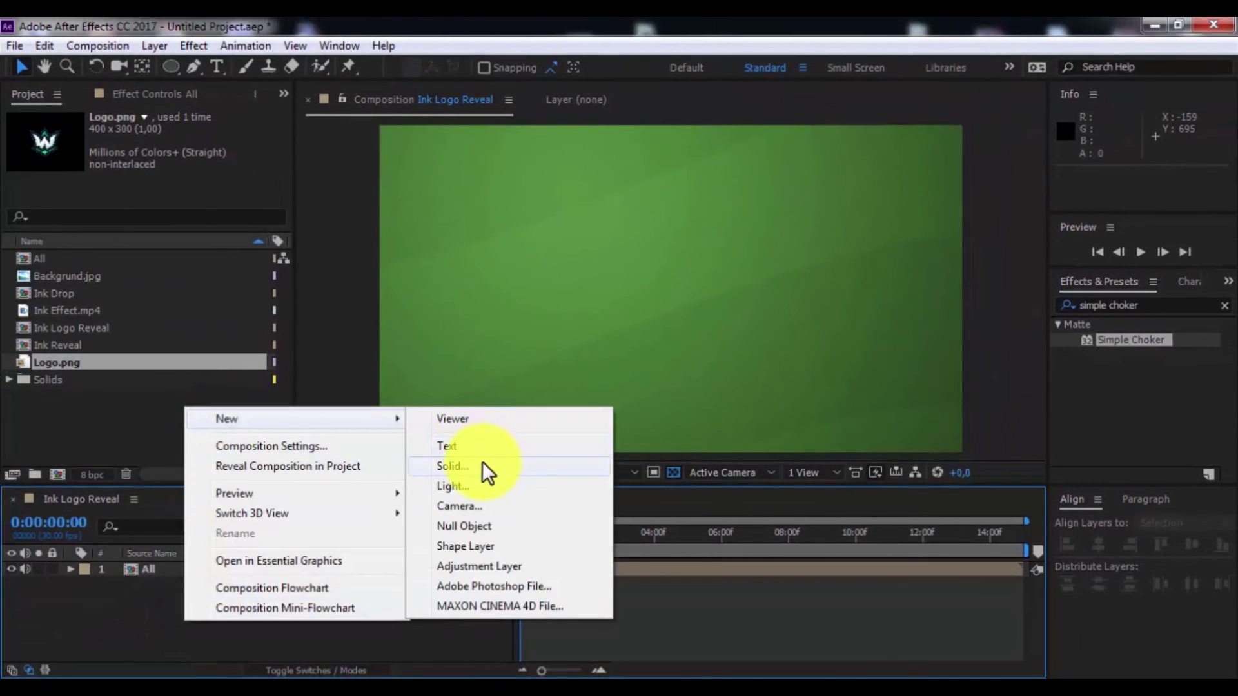
click(482, 465)
click(613, 507)
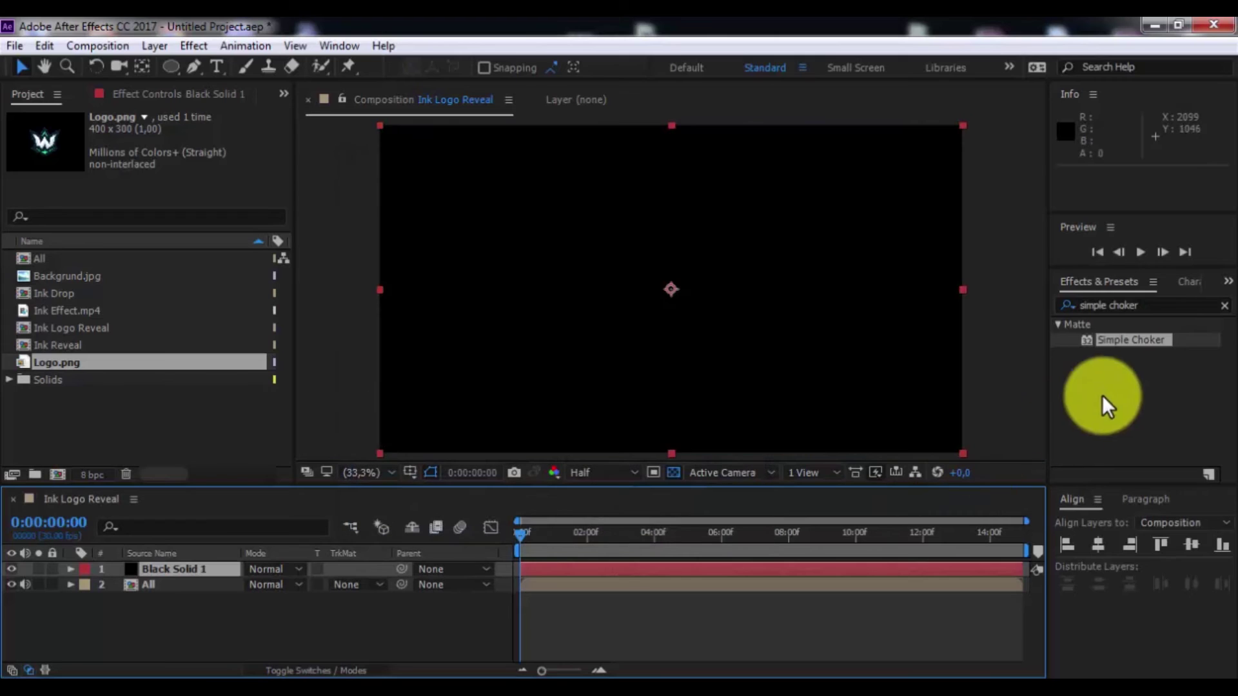
click(1151, 308)
text(gradien)
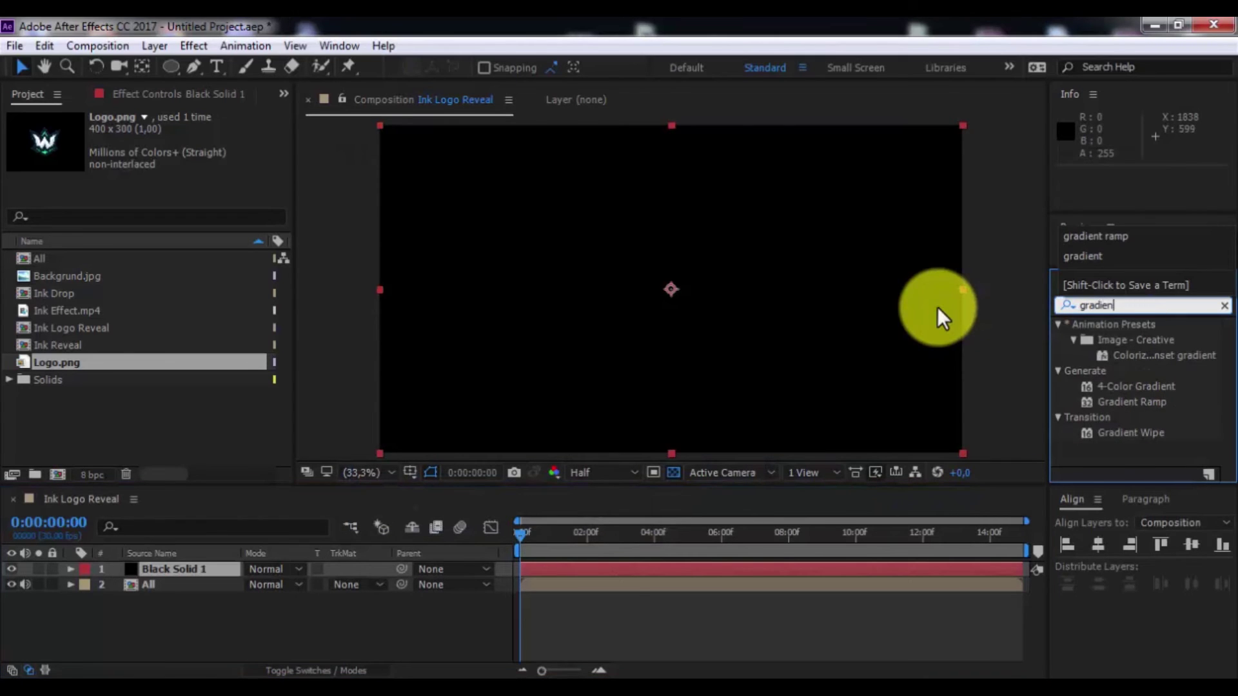
text(t ramp)
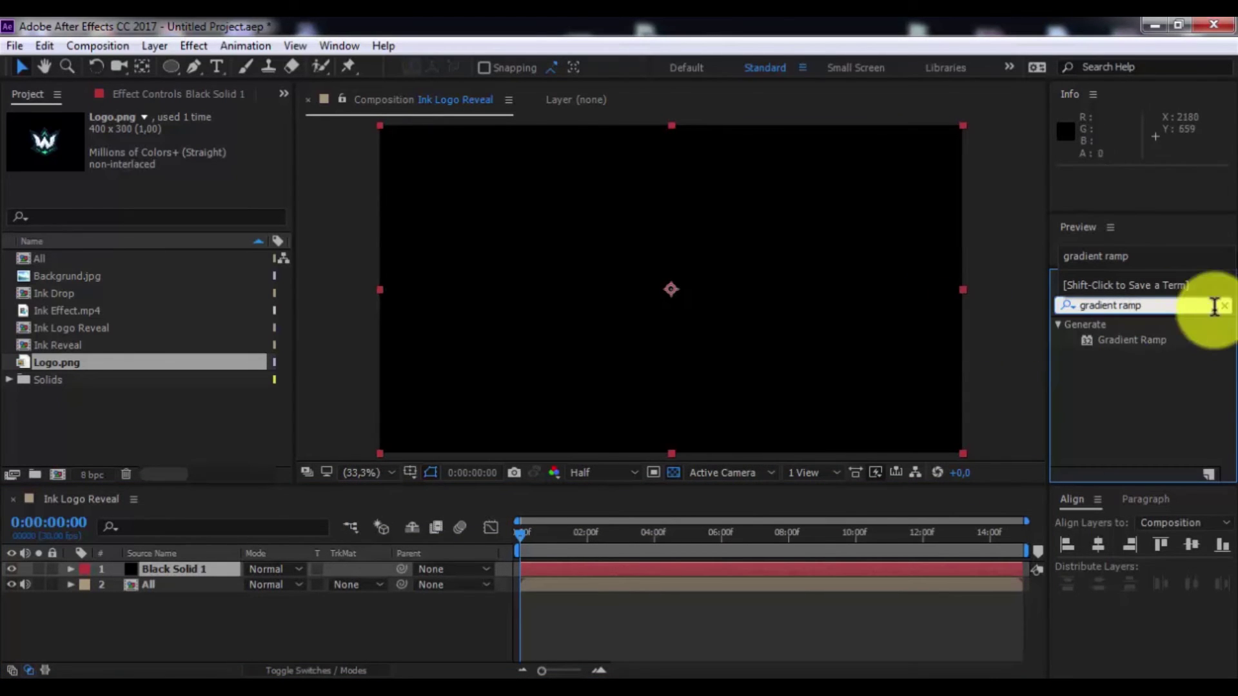
drag(1152, 337, 226, 571)
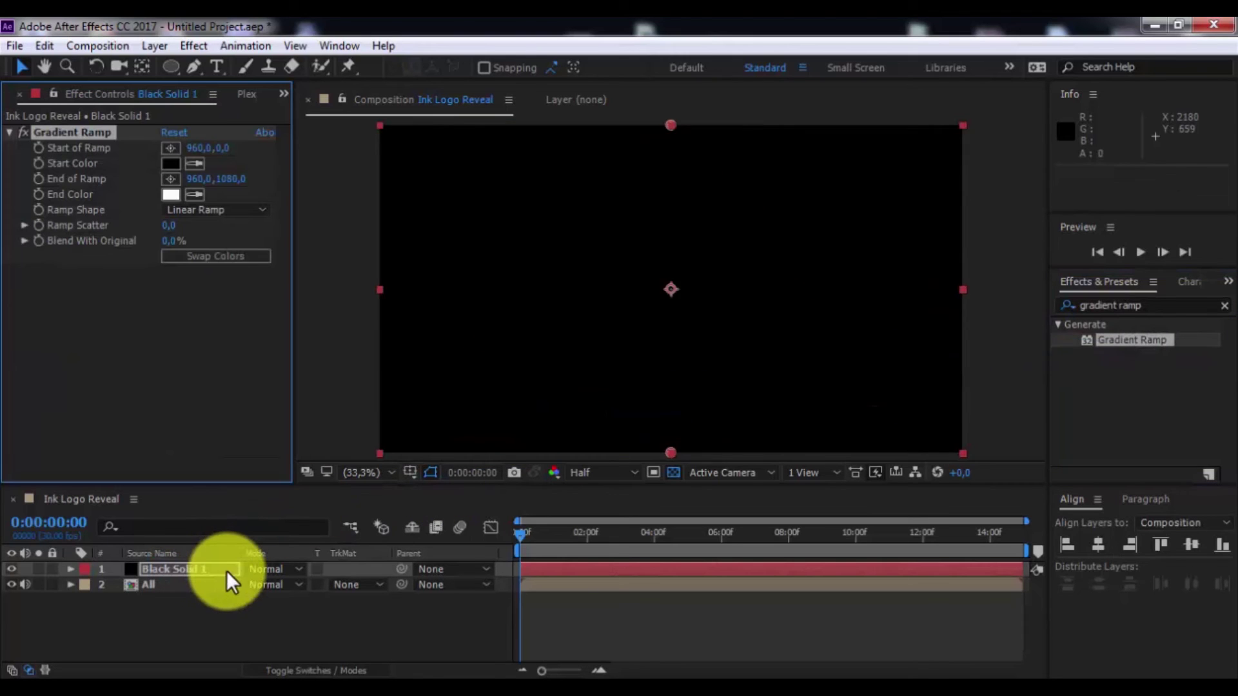
Make it a centred radial ramp reaching the frame edges, blended with Multiply
click(216, 210)
click(198, 254)
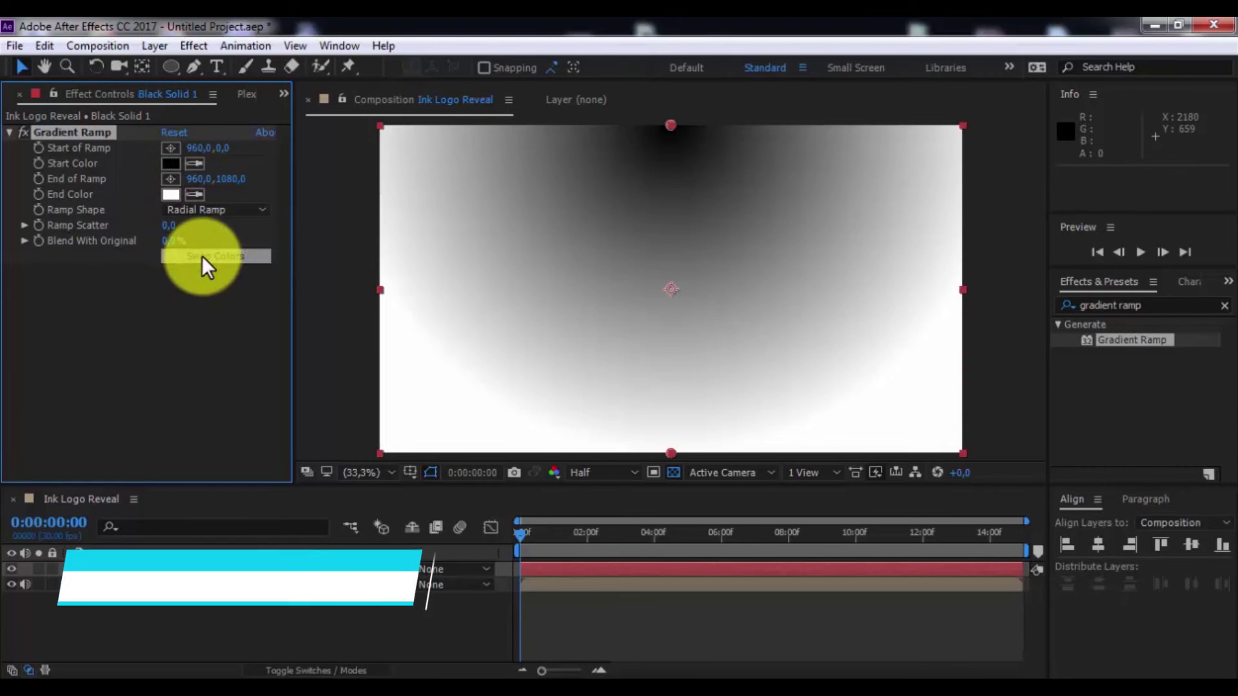
drag(669, 129, 671, 293)
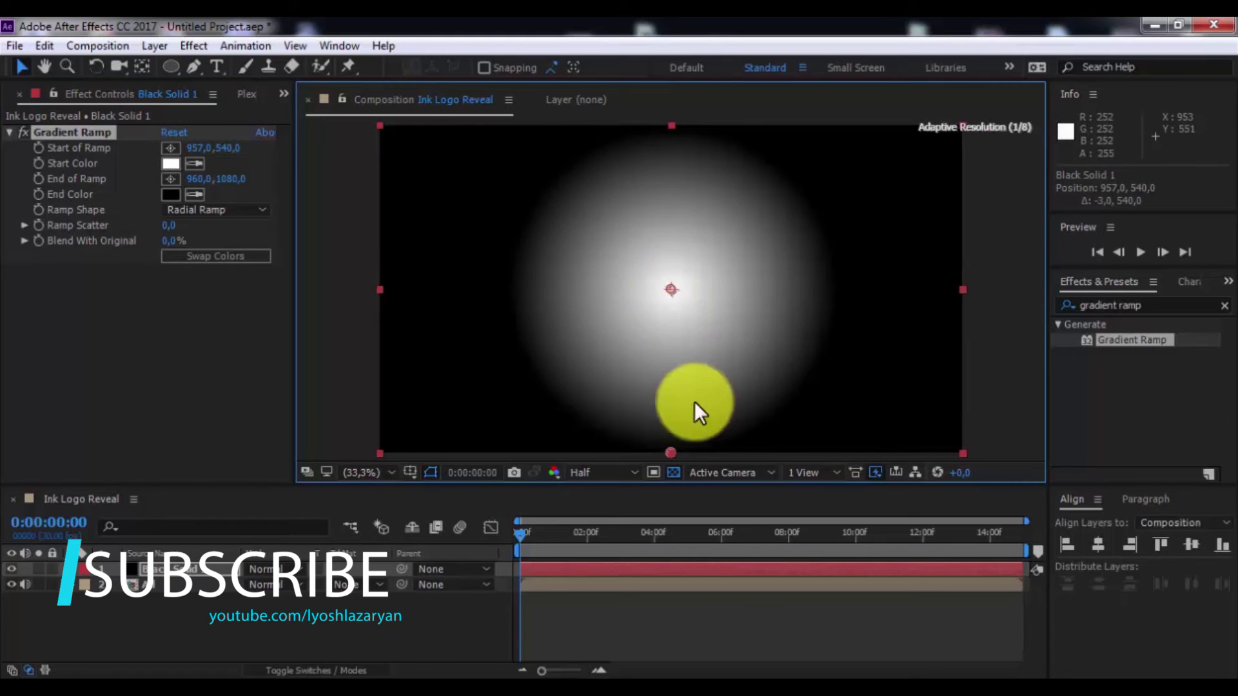
drag(671, 447, 1116, 268)
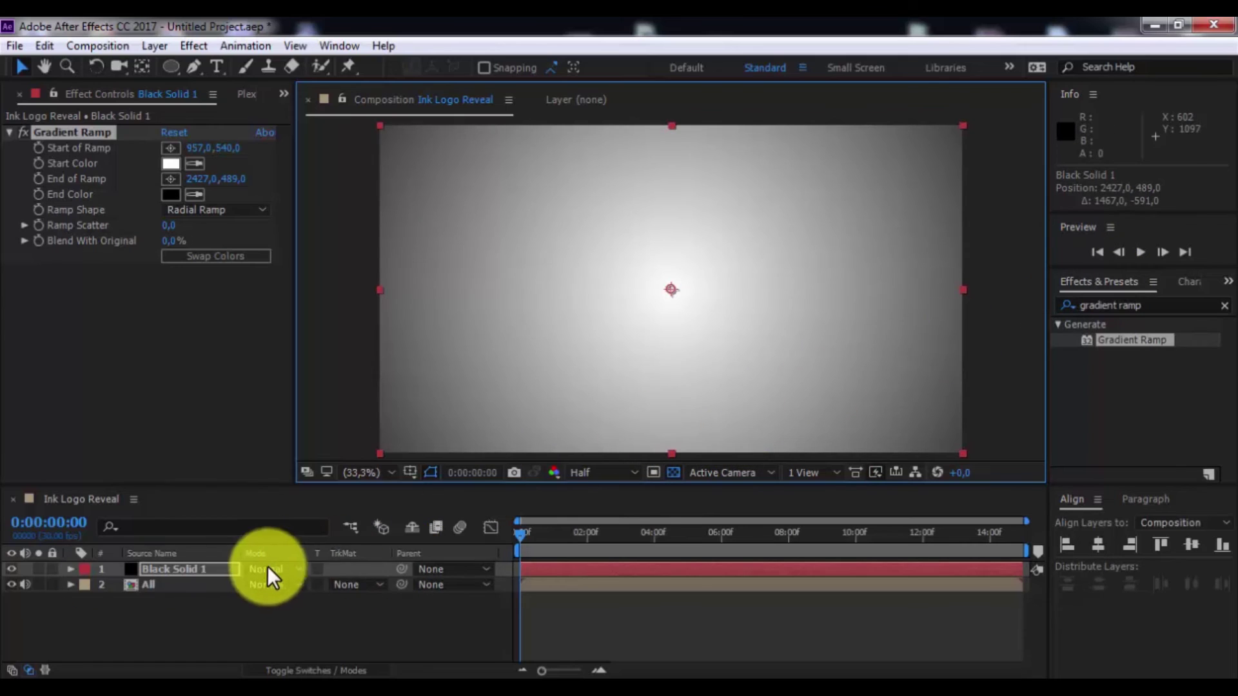
click(266, 569)
click(352, 186)
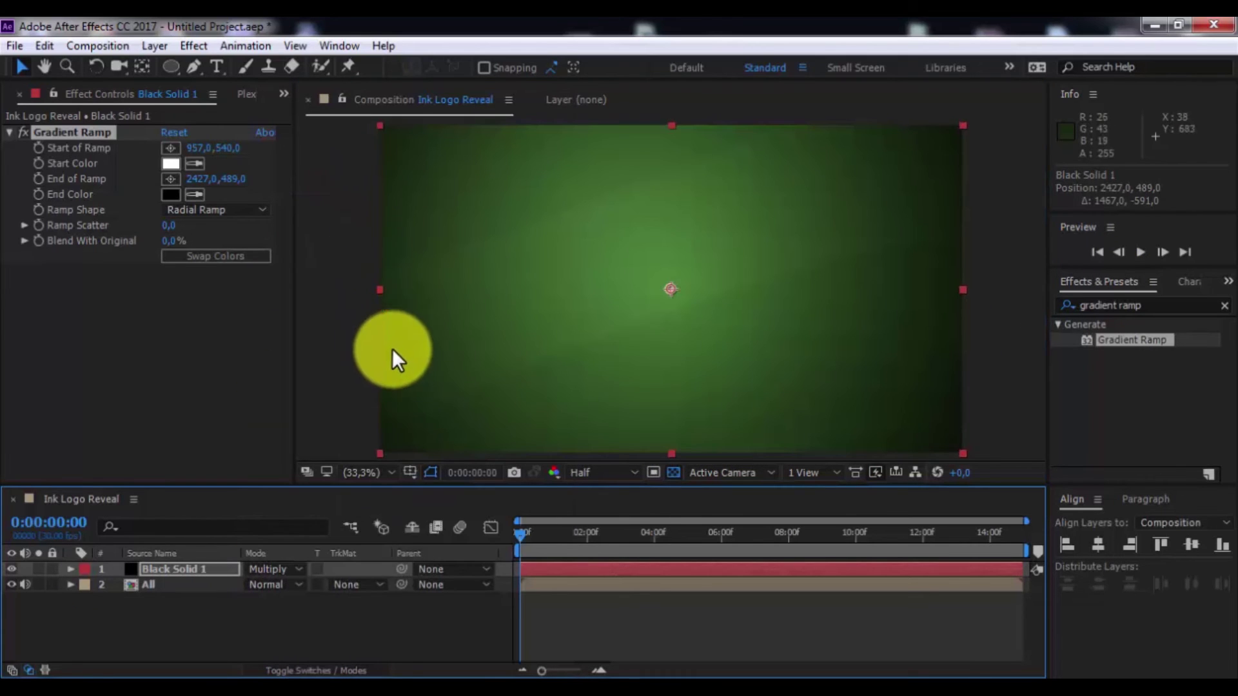
click(368, 632)
Keyframe All's position at the last frame and enlarge it to 124% at frame zero
drag(537, 532, 714, 532)
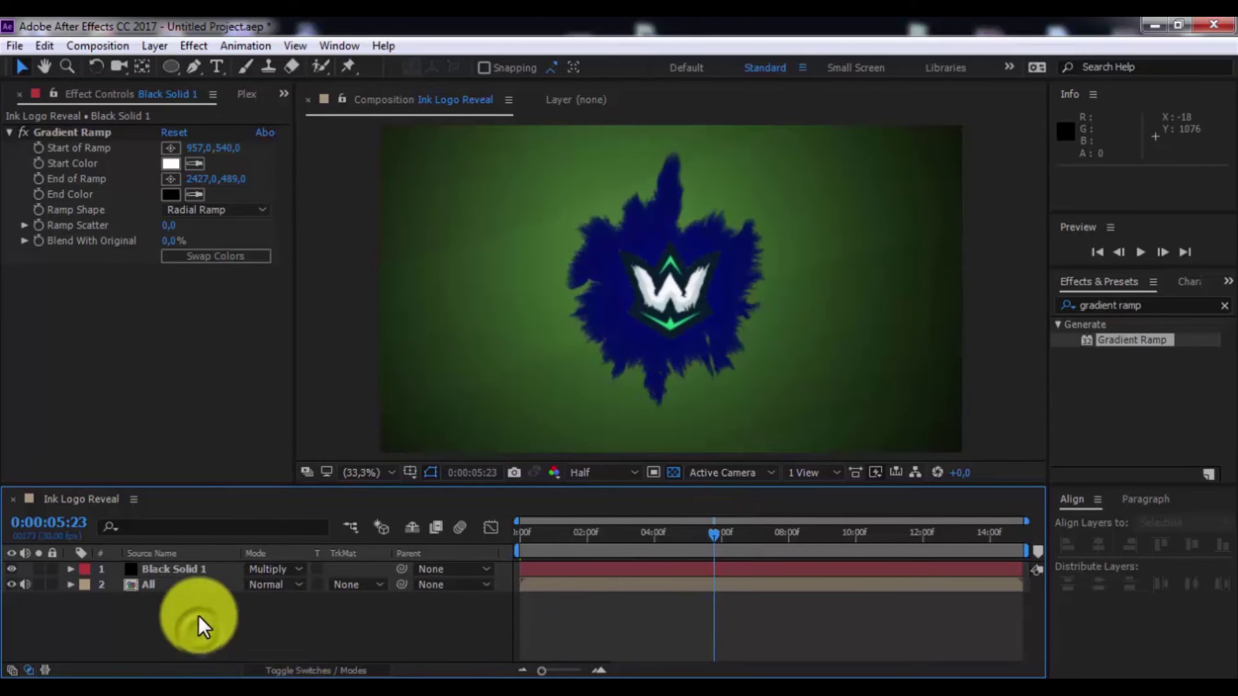
click(176, 583)
key(s)
key(End)
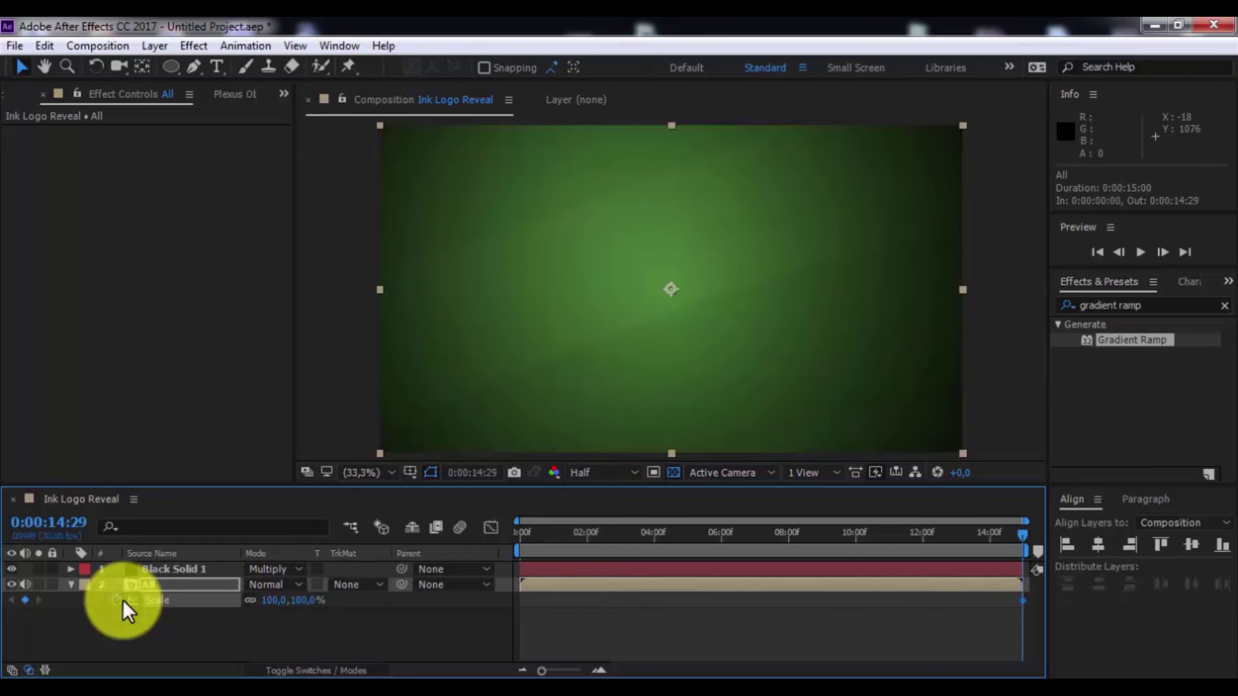
key(shift+p)
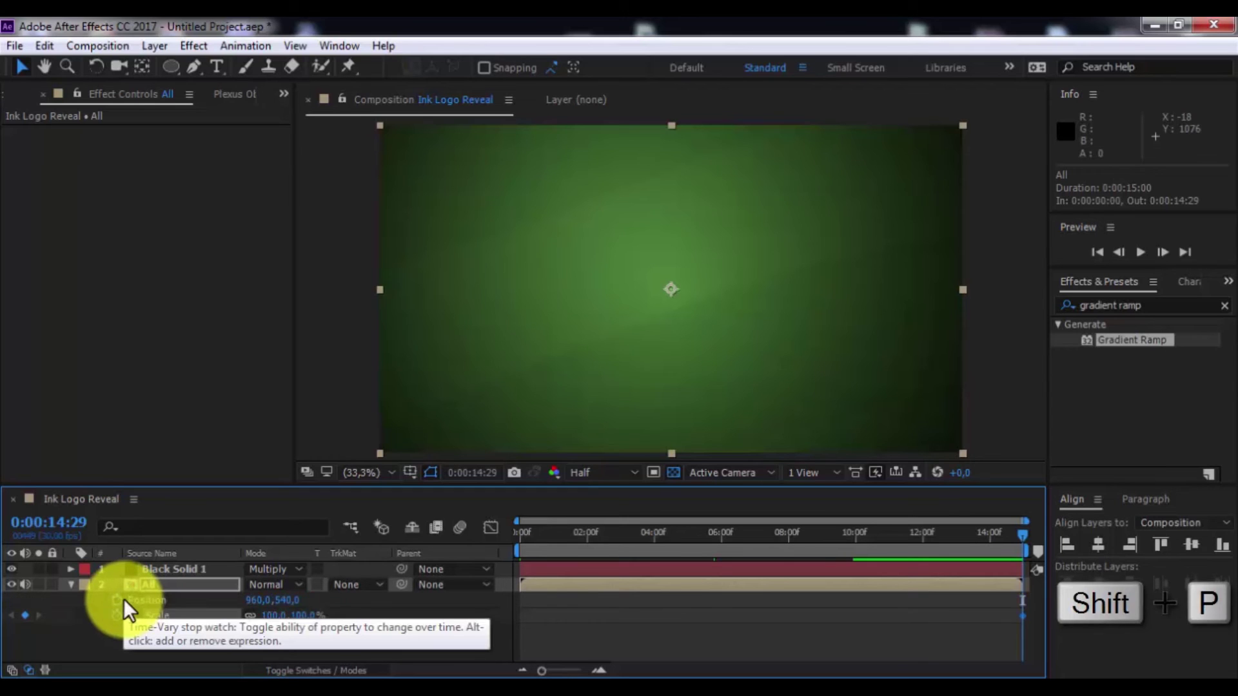
click(123, 598)
drag(1024, 549, 408, 547)
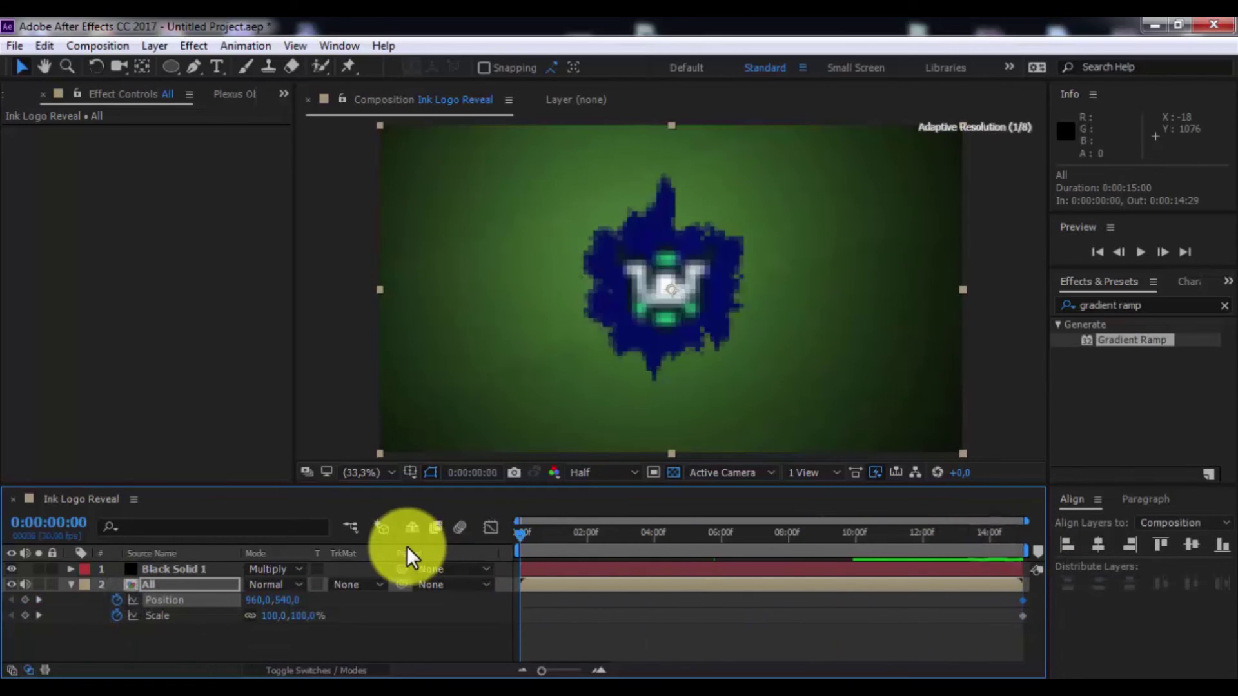
drag(312, 618, 342, 621)
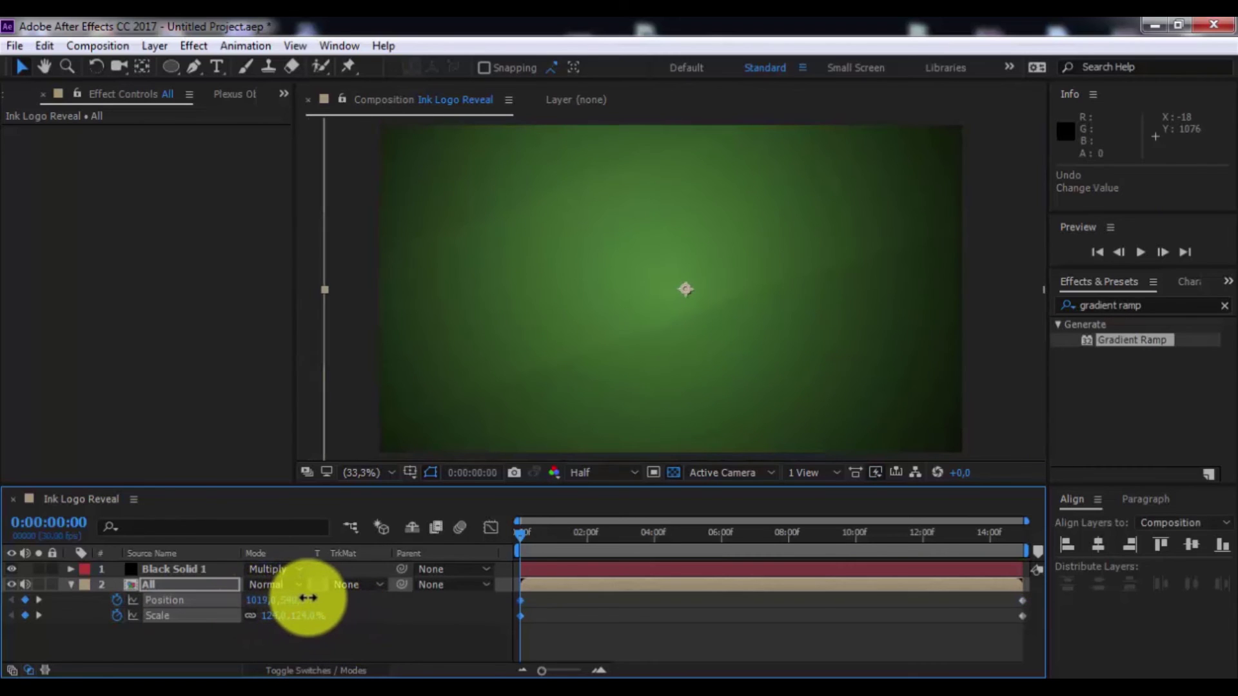